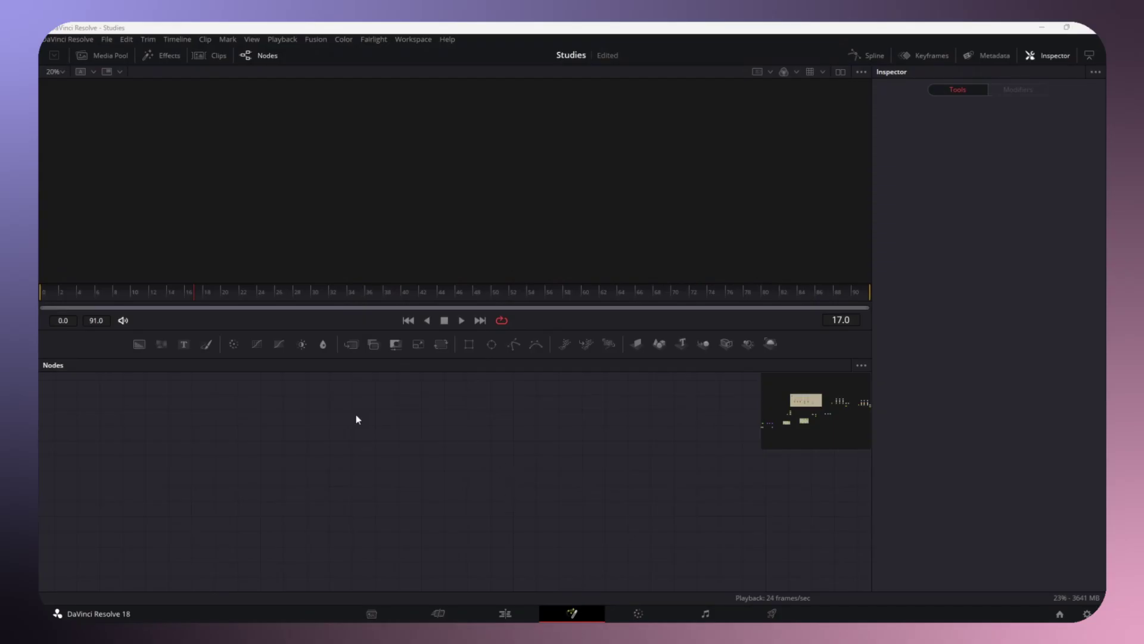
- Drag Amy.jpg, Ex-Machina.jpg and Room.jpg from the Media Pool into the node graph
left_click(102, 55)
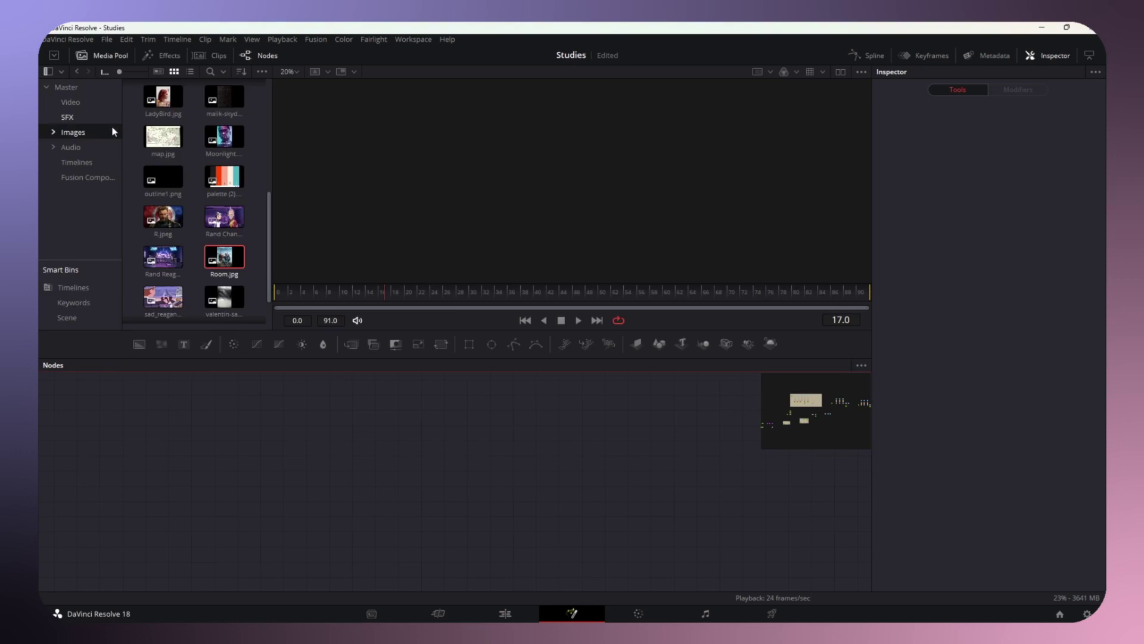
scroll(213, 148, "up", 10)
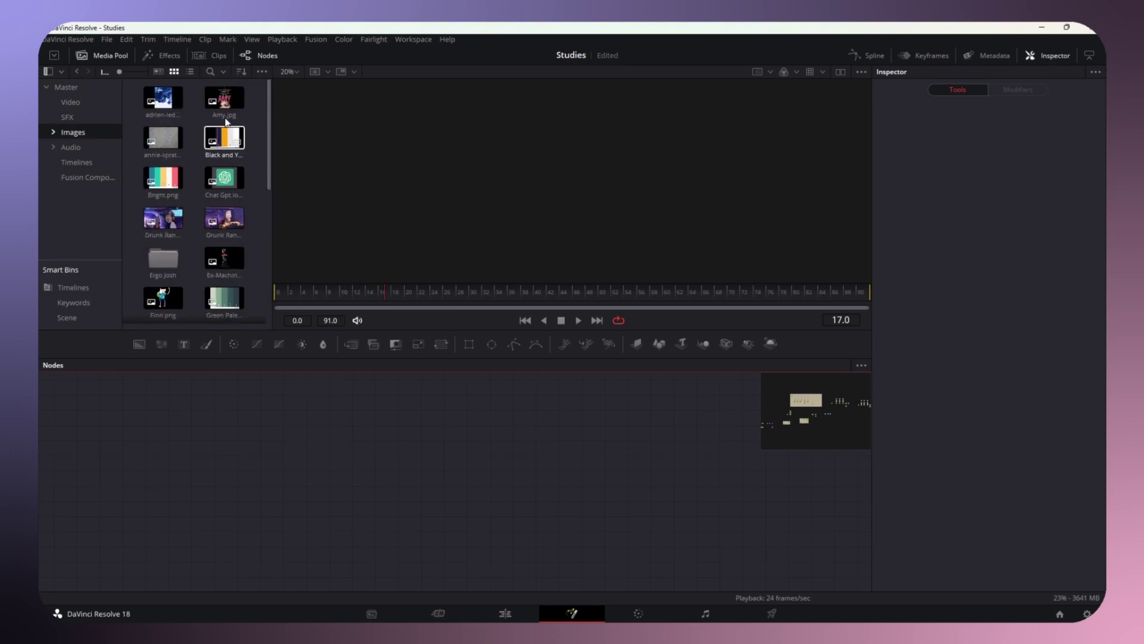
left_click_drag(224, 98, 524, 459)
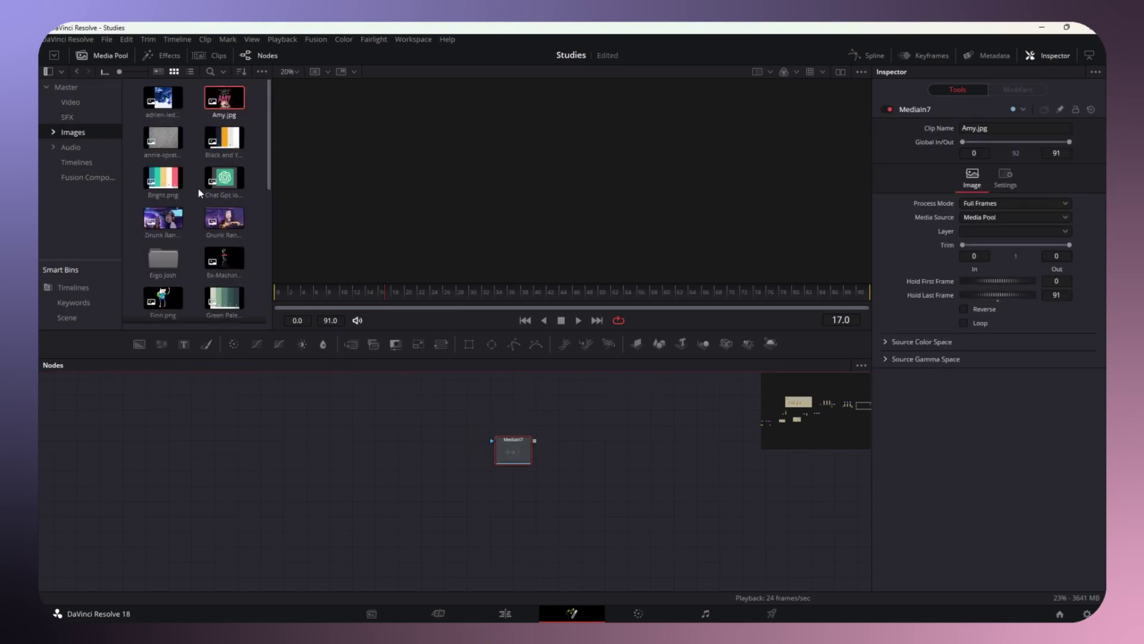
scroll(196, 207, "down", 4)
left_click_drag(230, 140, 621, 442)
scroll(225, 202, "down", 10)
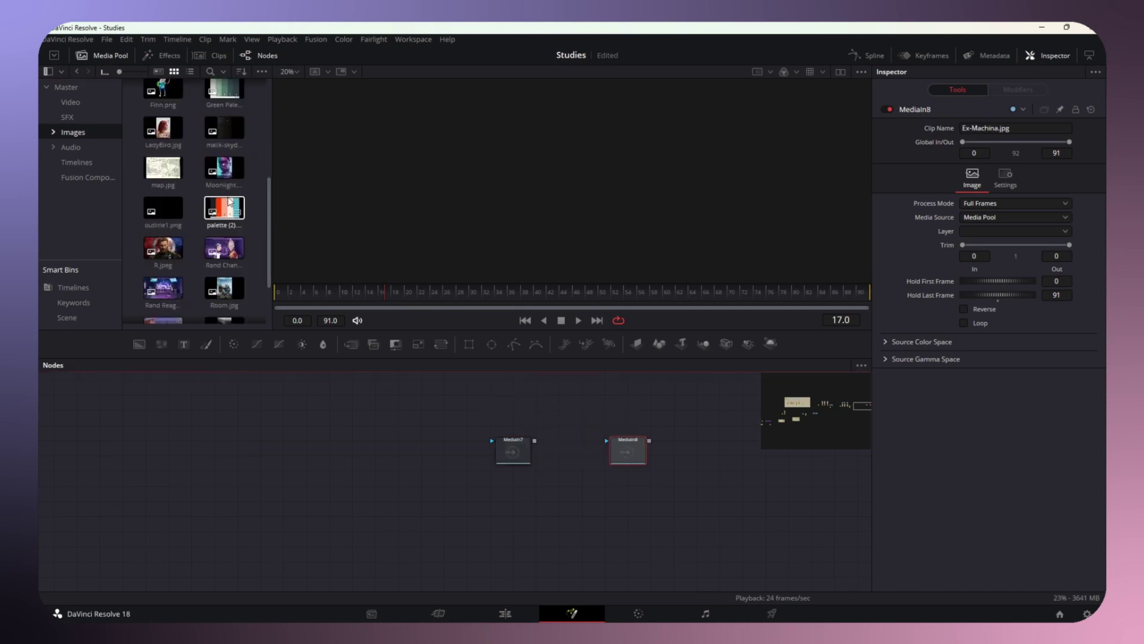
left_click_drag(227, 214, 433, 449)
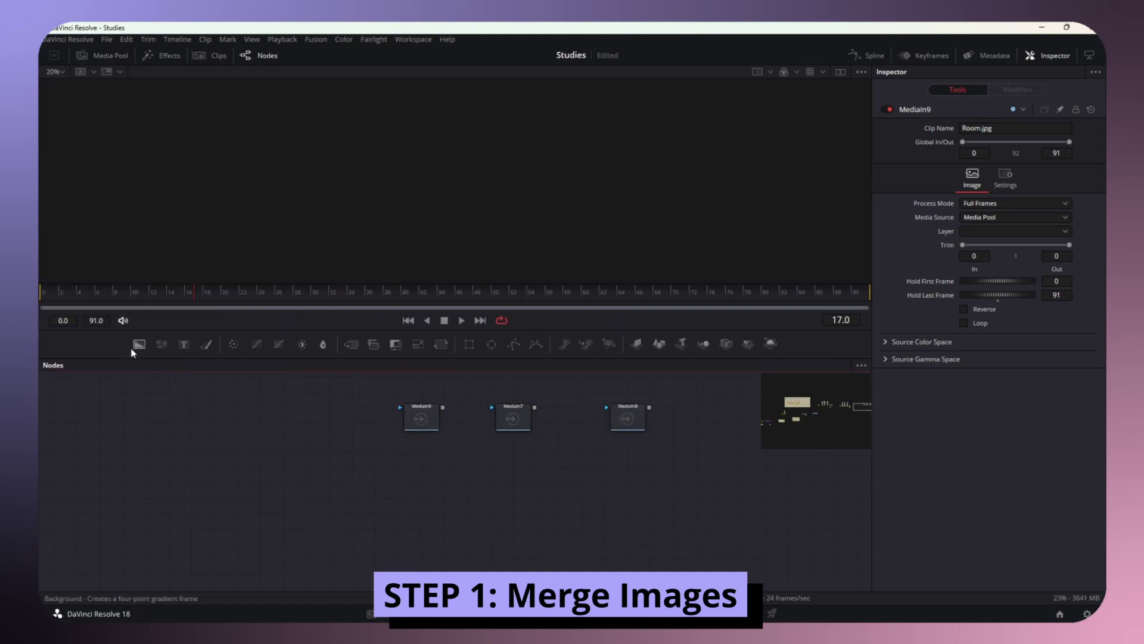
- Add a Background node, chain Room, Amy and Ex-Machina through Merge17–19, and view Merge19
left_click_drag(132, 351, 356, 478)
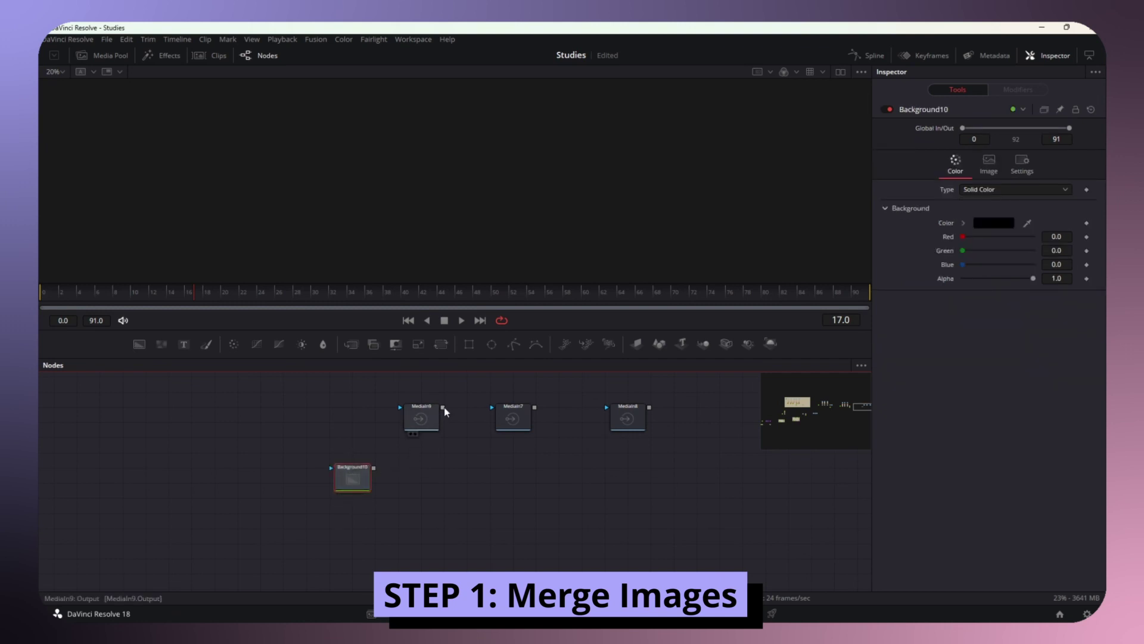
left_click_drag(443, 409, 373, 468)
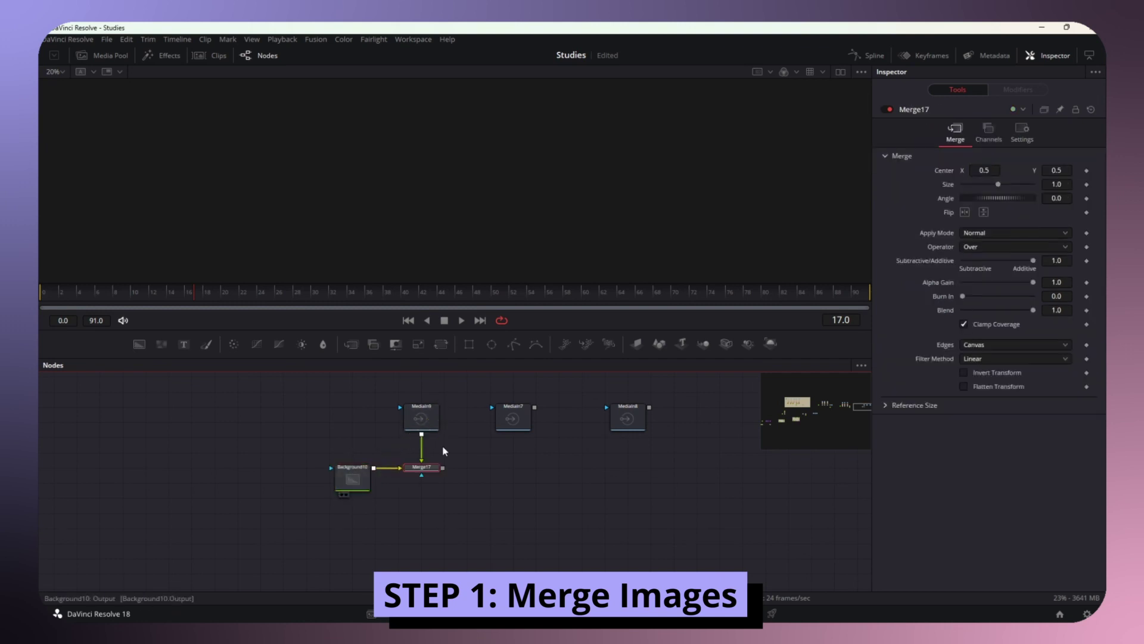
left_click_drag(535, 407, 445, 471)
left_click_drag(649, 407, 632, 481)
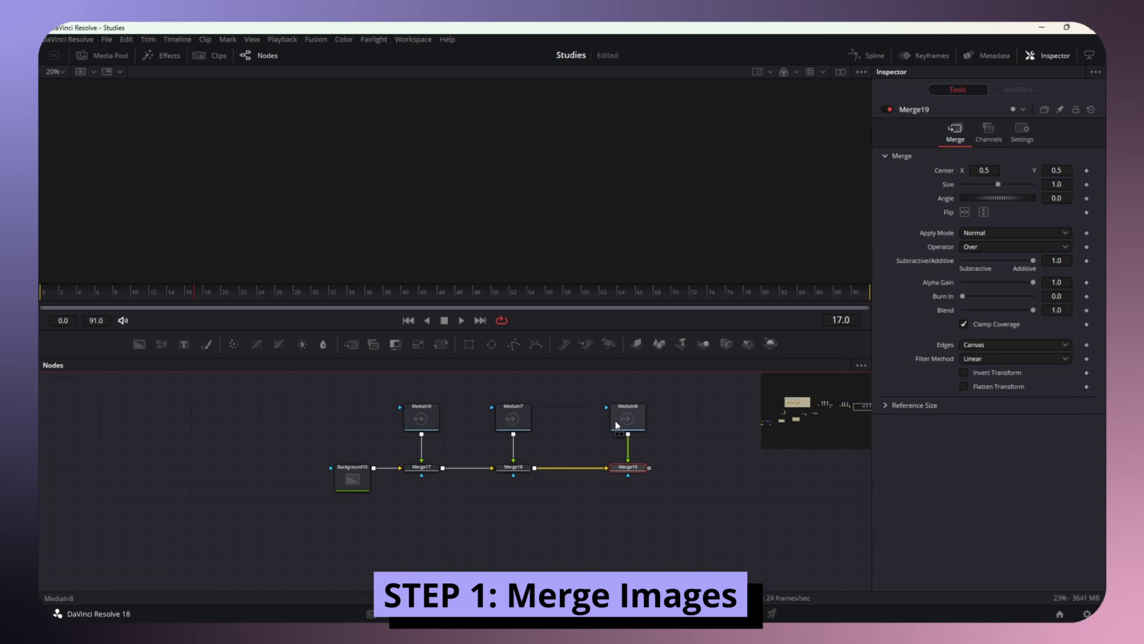
left_click(618, 475)
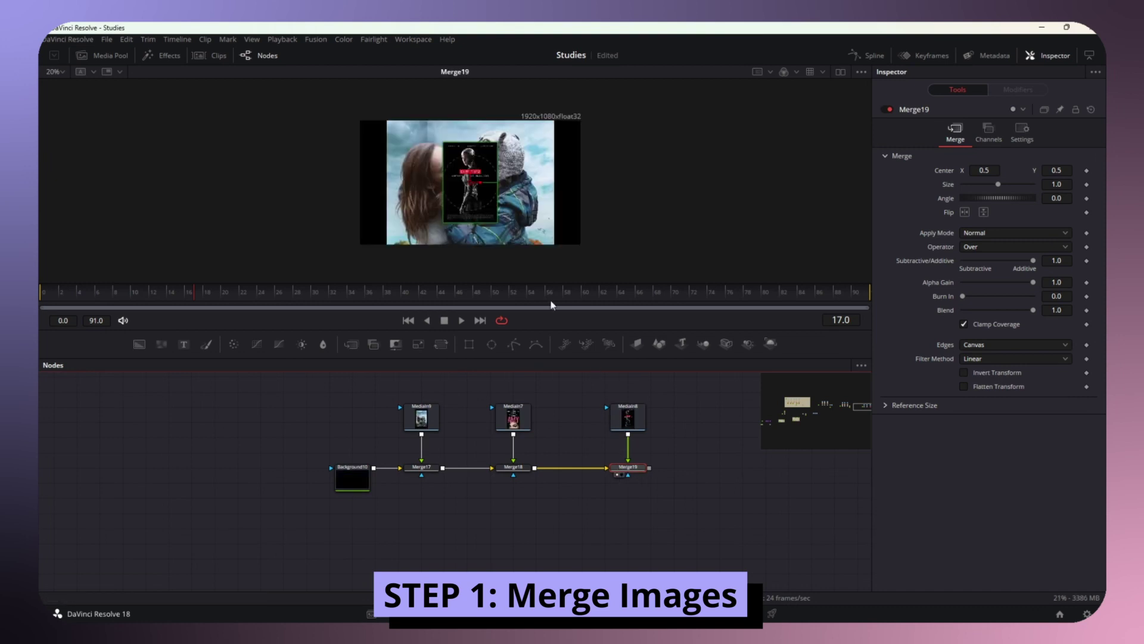
- Move the three poster inputs higher above the merge chain
scroll(456, 189, "up", 2)
scroll(456, 188, "up", 2)
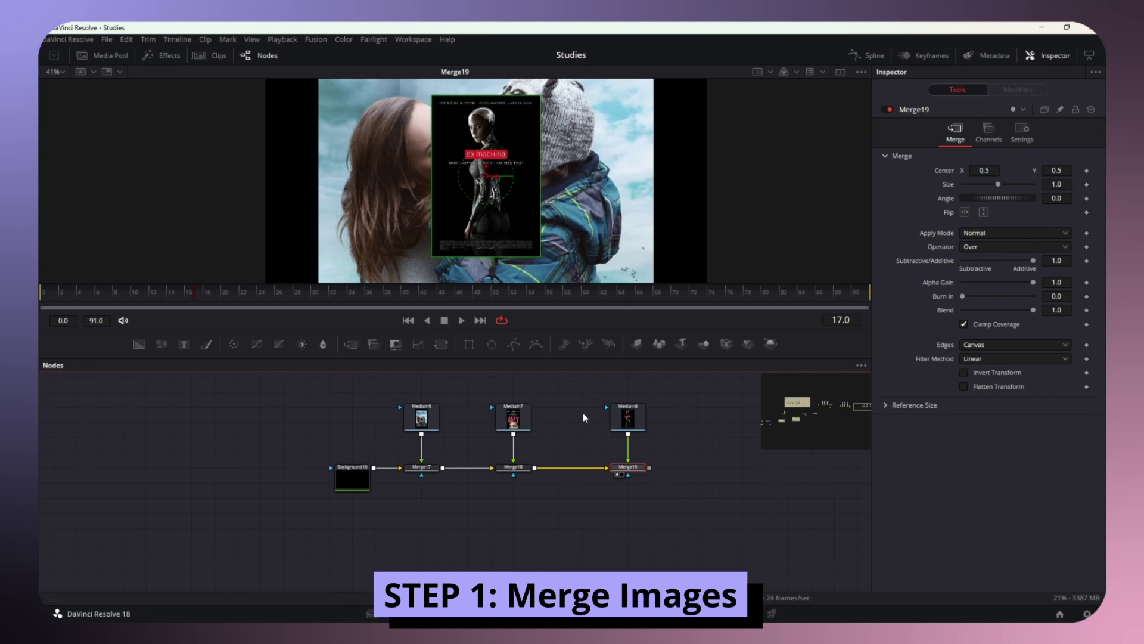
left_click_drag(578, 440, 628, 419)
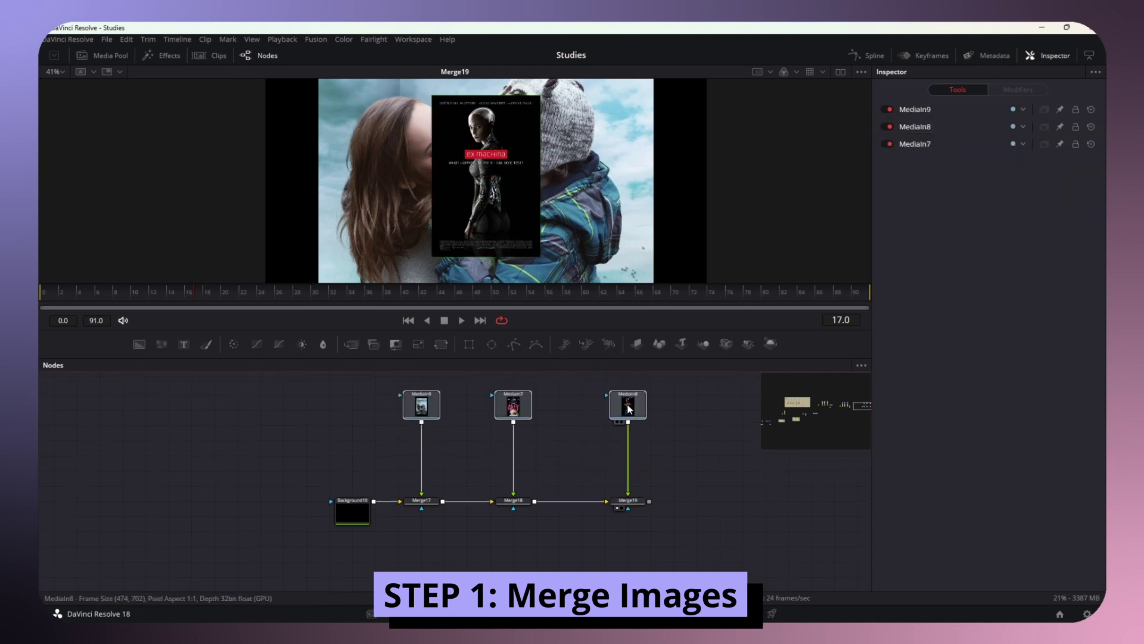
left_click(628, 409)
- Insert a Resize node after each of the Room, Amy and Ex-Machina inputs
left_click_drag(365, 399, 699, 409)
scroll(691, 418, "right", 3)
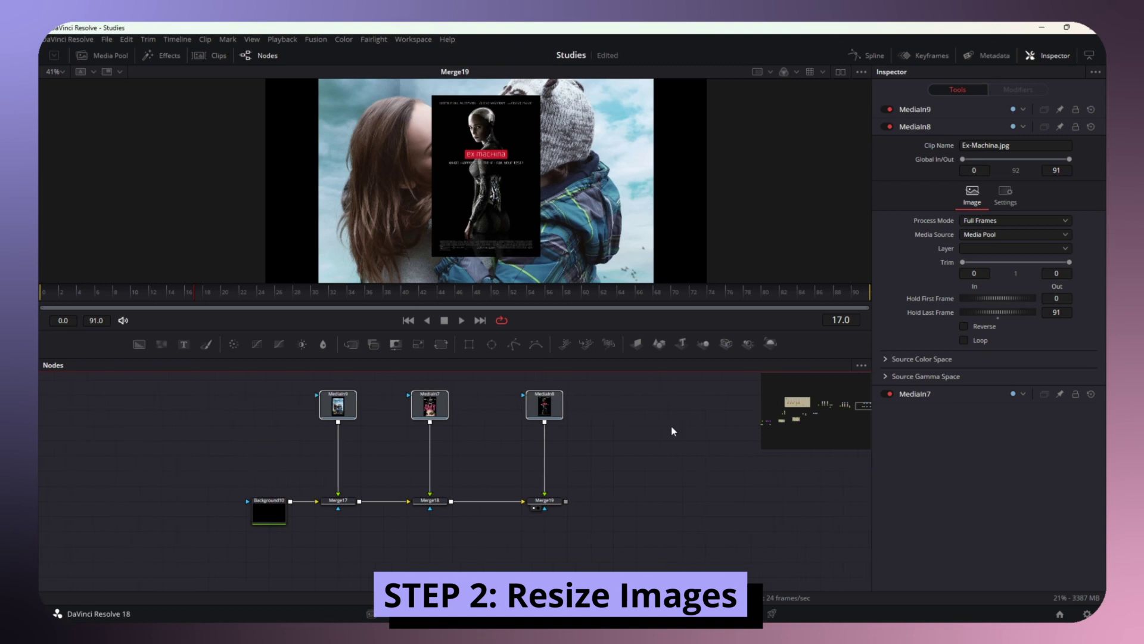
left_click_drag(418, 344, 348, 475)
left_click(430, 406)
key("ctrl+v")
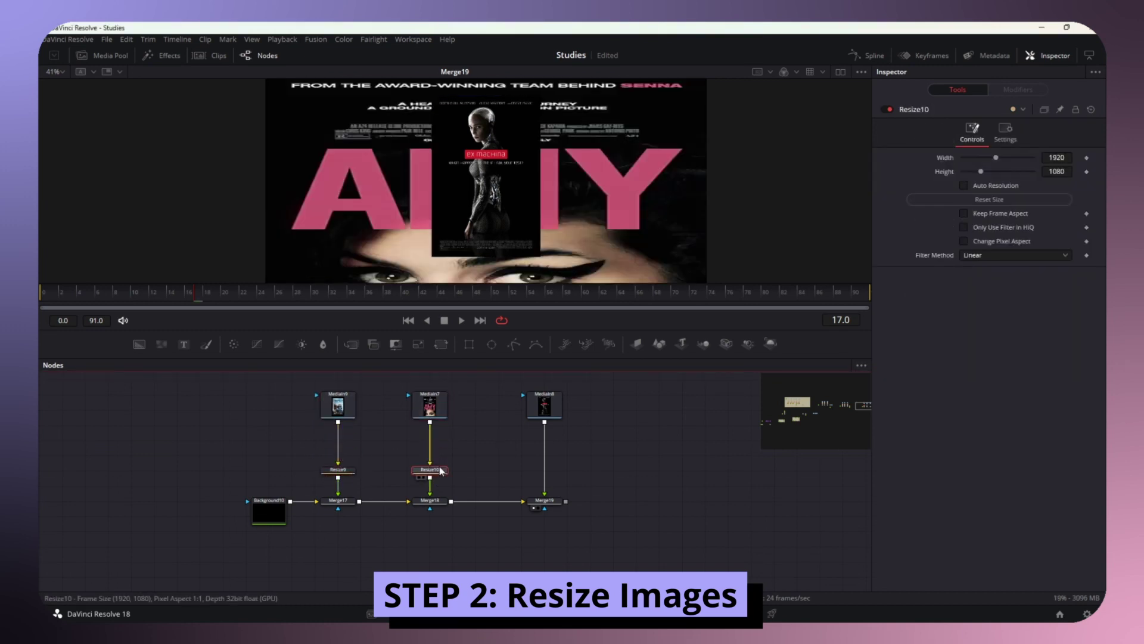
left_click(552, 411)
key("shift+space")
type("resize")
key("Return")
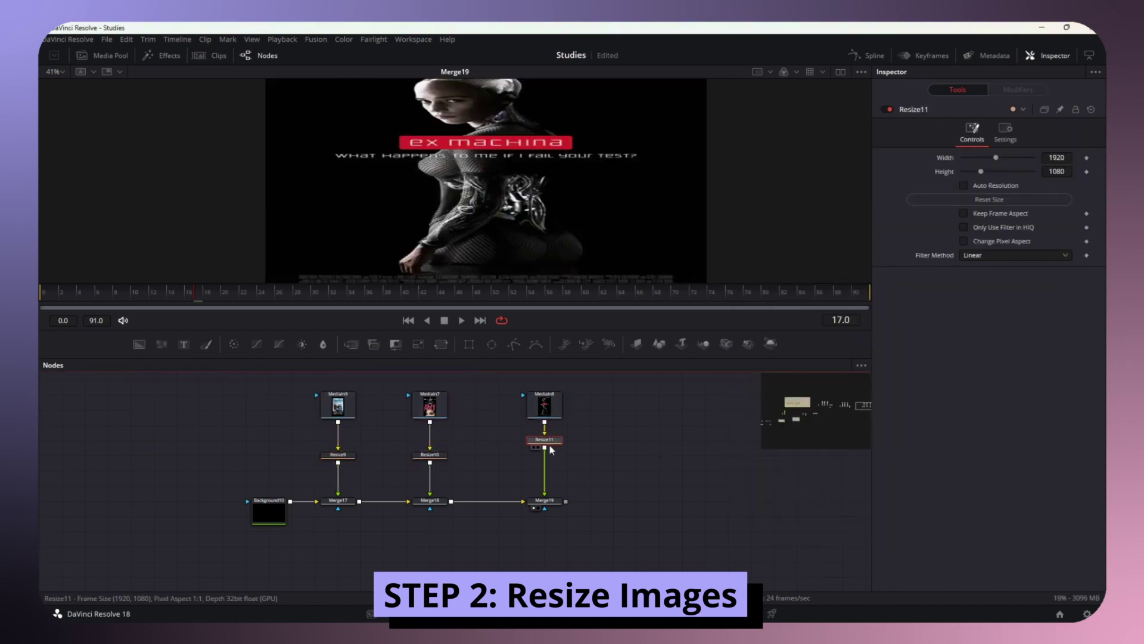
- Edit the width and height fields of the Room poster's resize
left_click(338, 454)
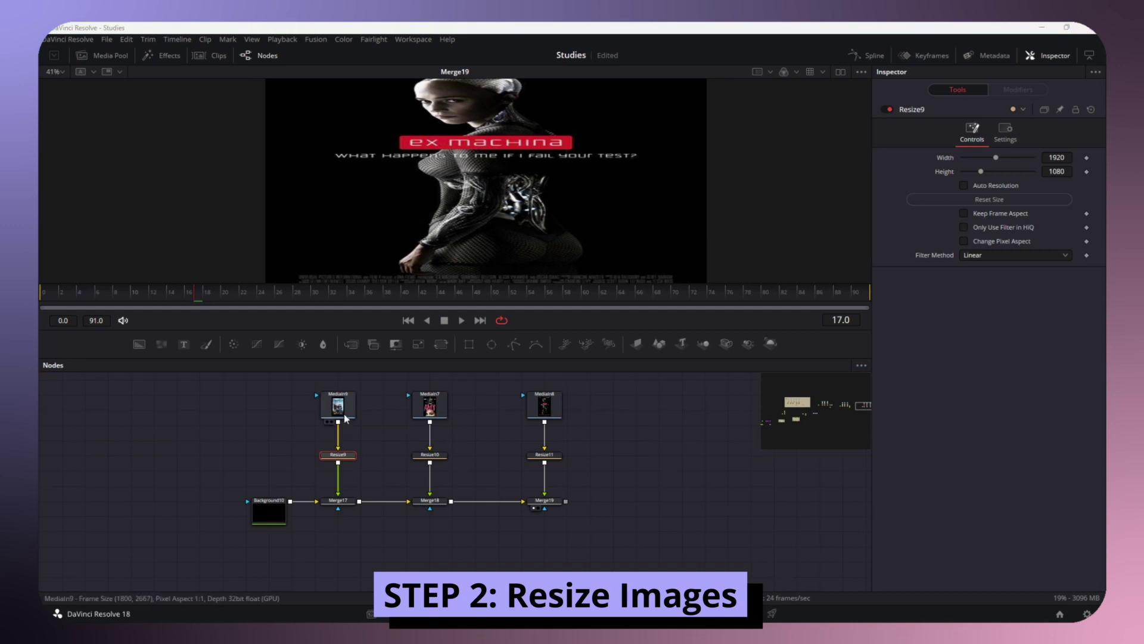
left_click(1065, 157)
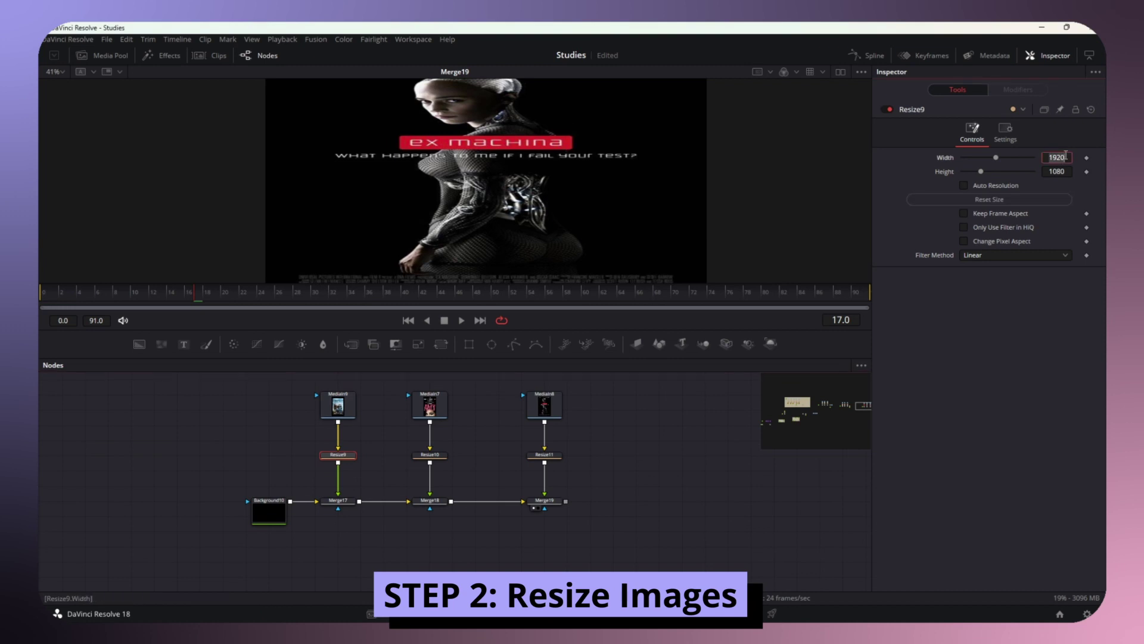
left_click(1031, 323)
left_click(1059, 171)
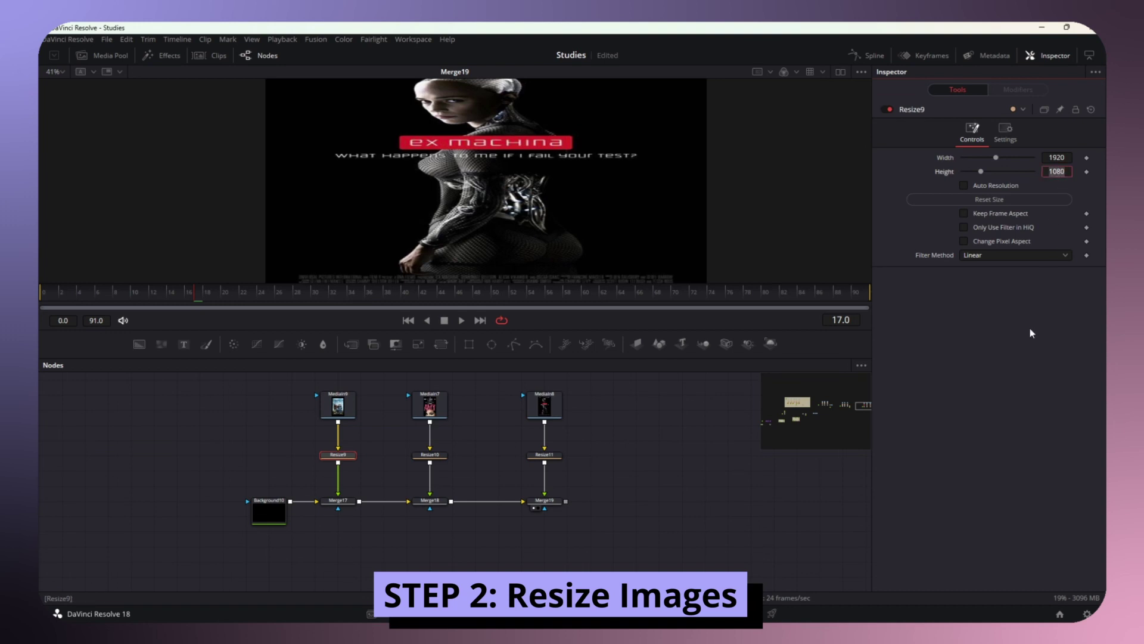
- Set the Amy resize to 1919 by 2845 and start editing the Ex-Machina resize height
left_click(447, 455)
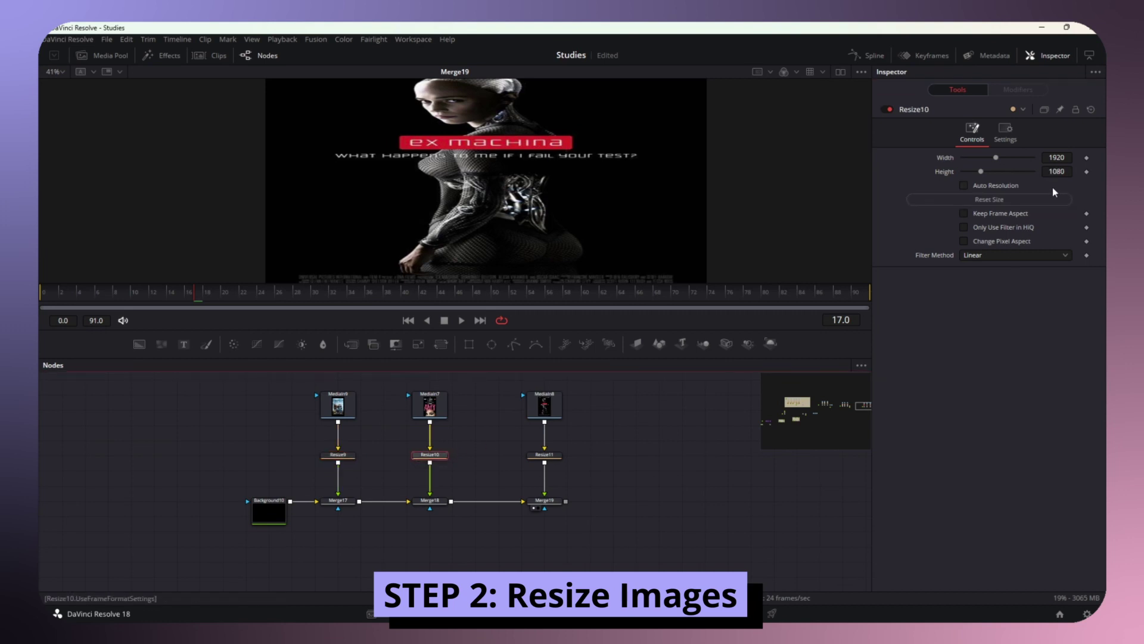
left_click(1063, 156)
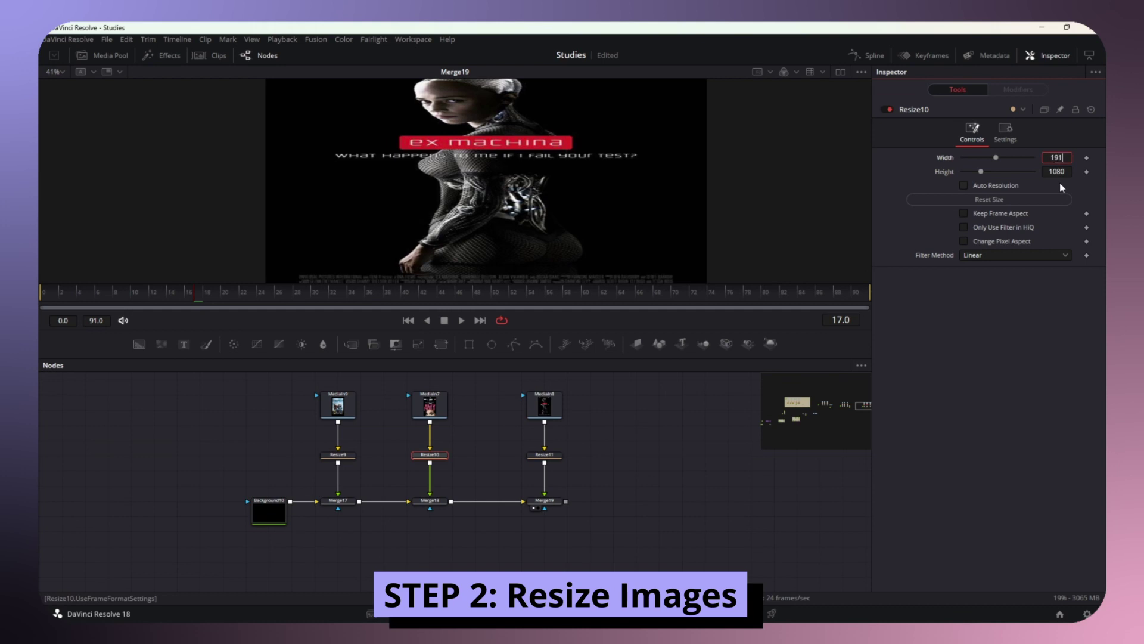
type("1919")
left_click(1064, 171)
type("2")
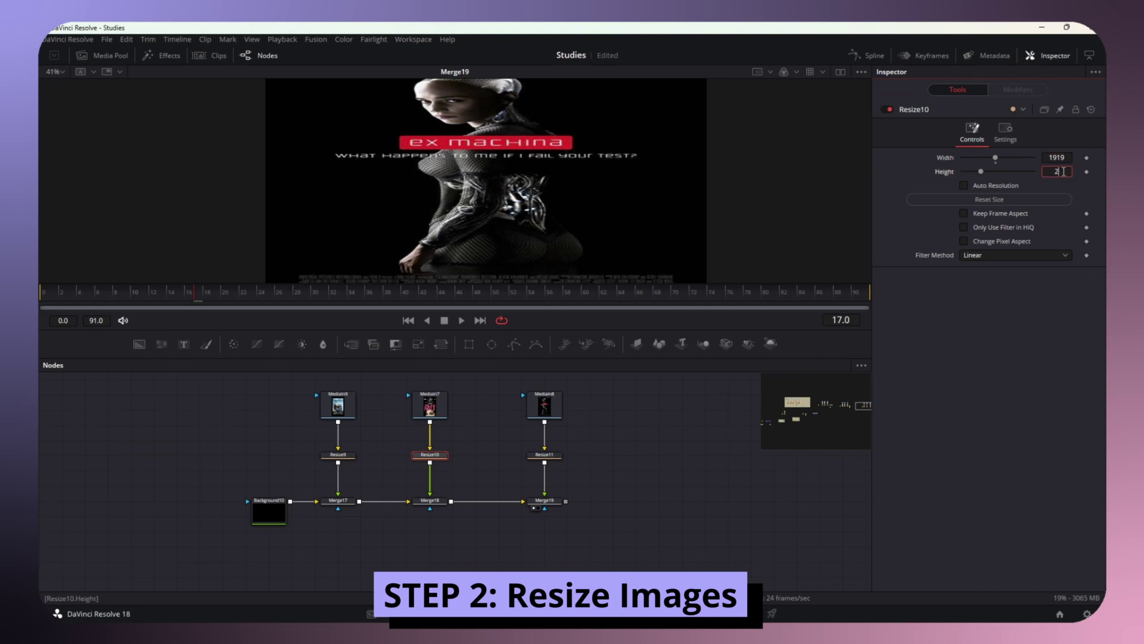
type("845")
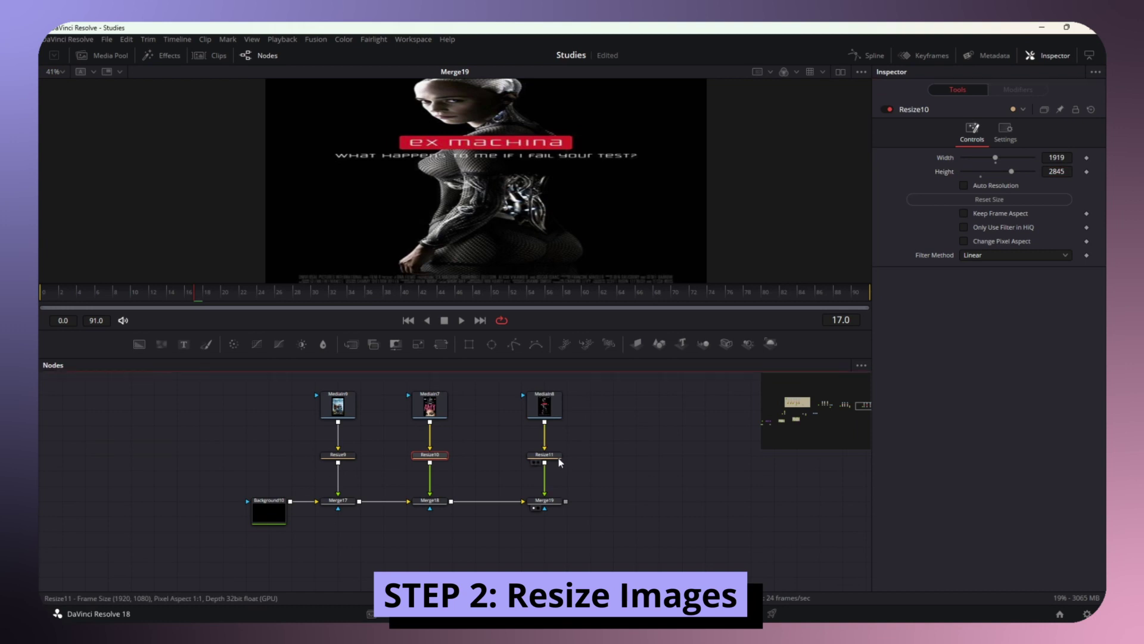
left_click(545, 454)
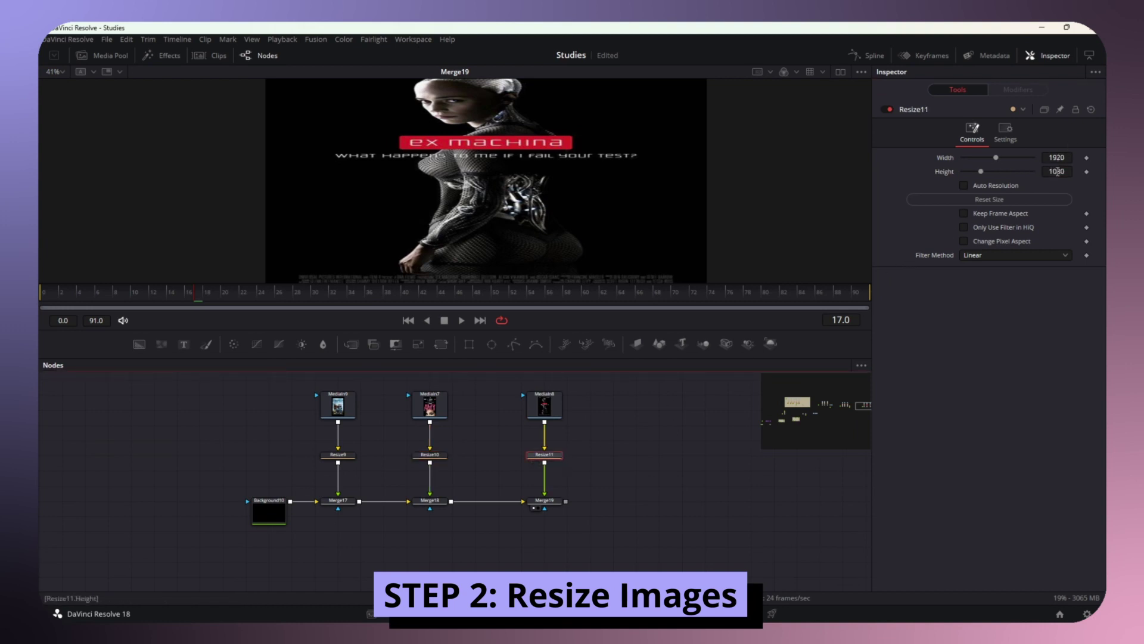
left_click(1057, 171)
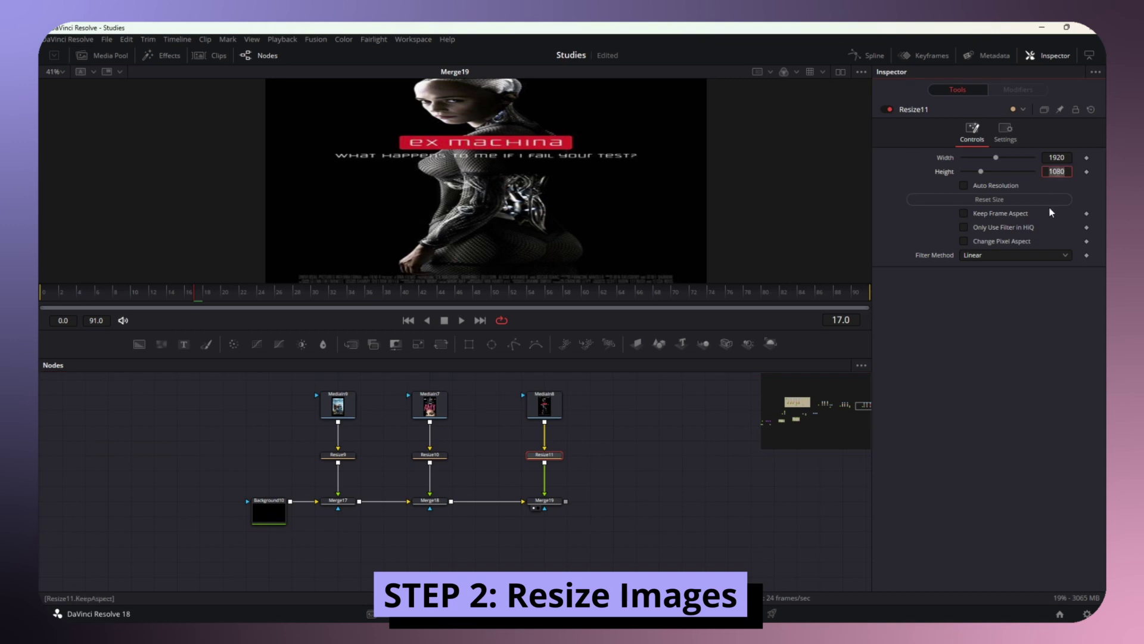
- Finish the Ex-Machina resize height at 2845 and rearrange the poster and resize nodes
type("28")
type("45")
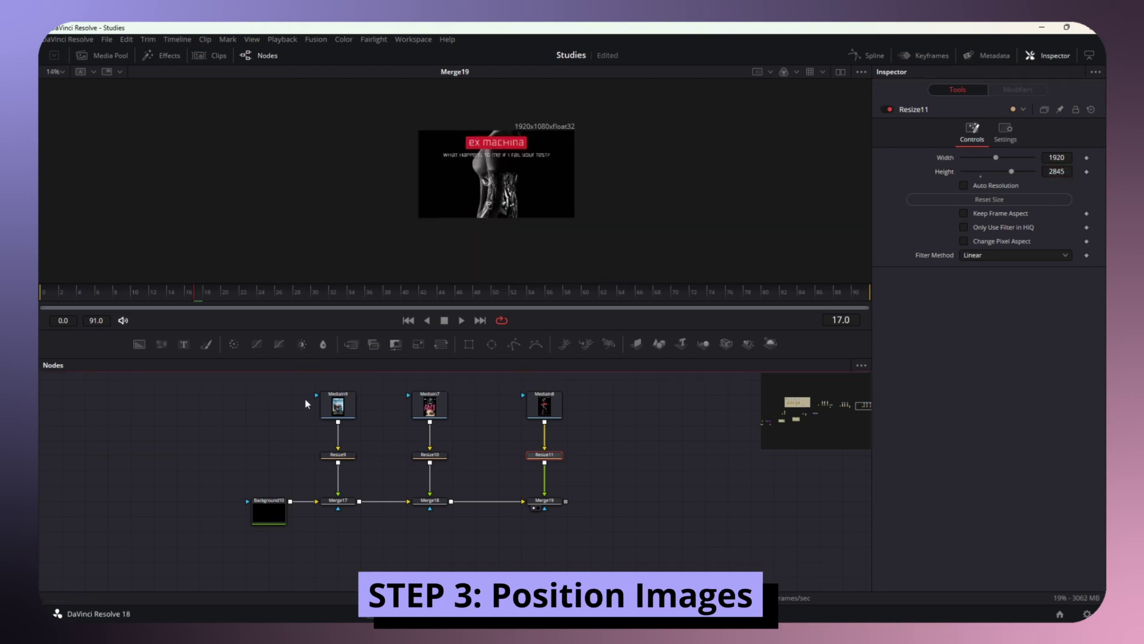
left_click_drag(262, 386, 557, 481)
left_click(489, 486)
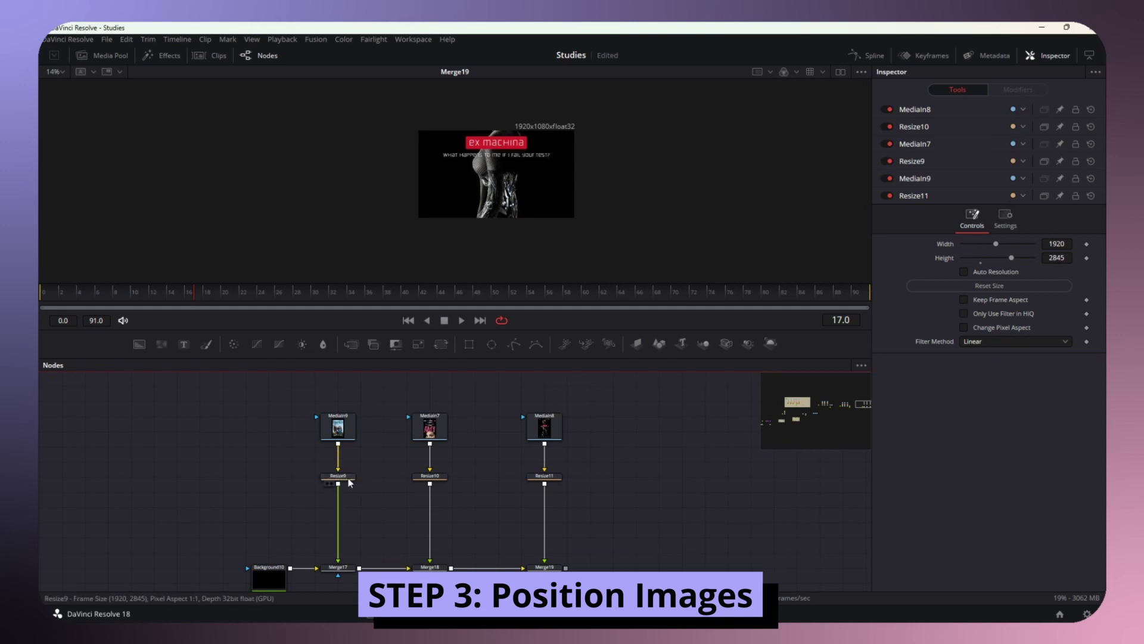
- Add a Transform after the Ex-Machina resize with Size 0.2
left_click(350, 476)
scroll(361, 499, "down", 2)
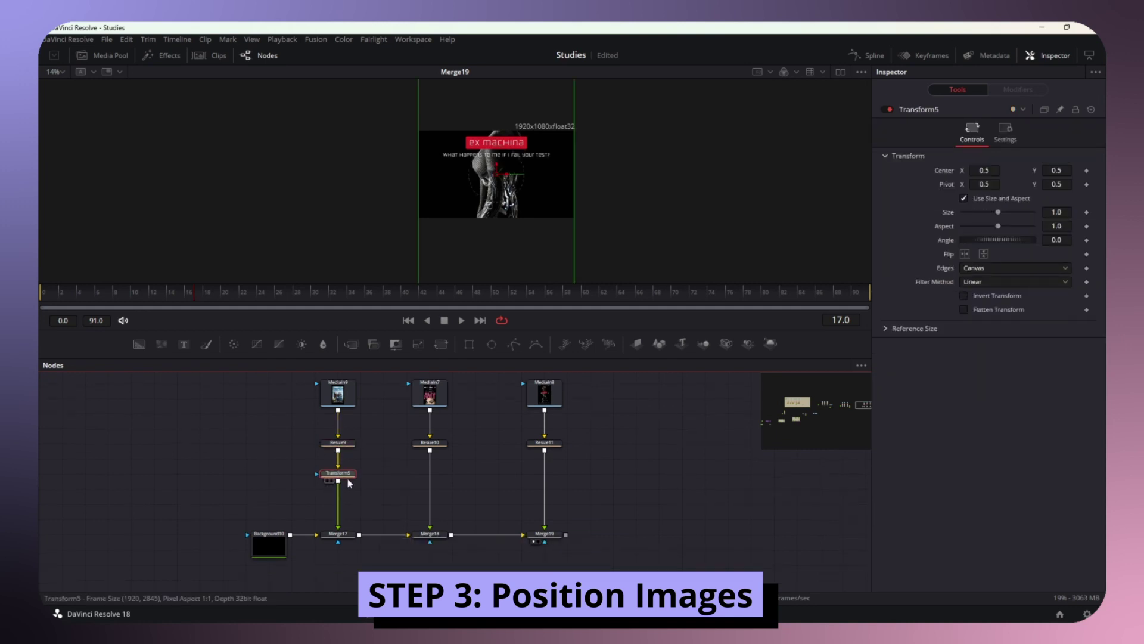
left_click(544, 442)
key("shift+space")
type("Transf")
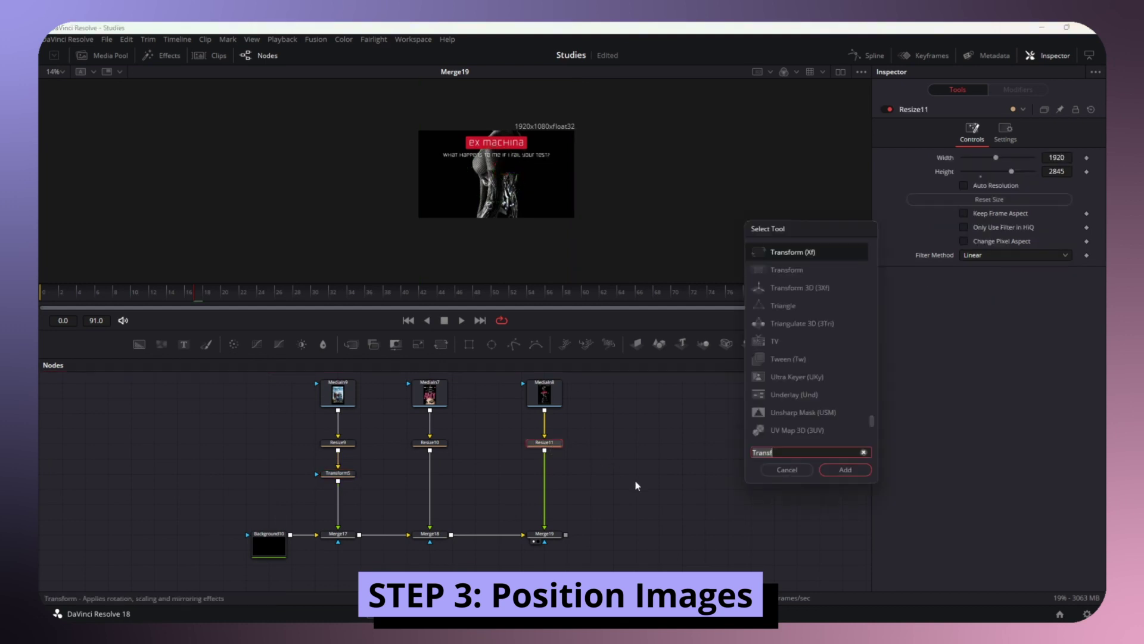
key("Return")
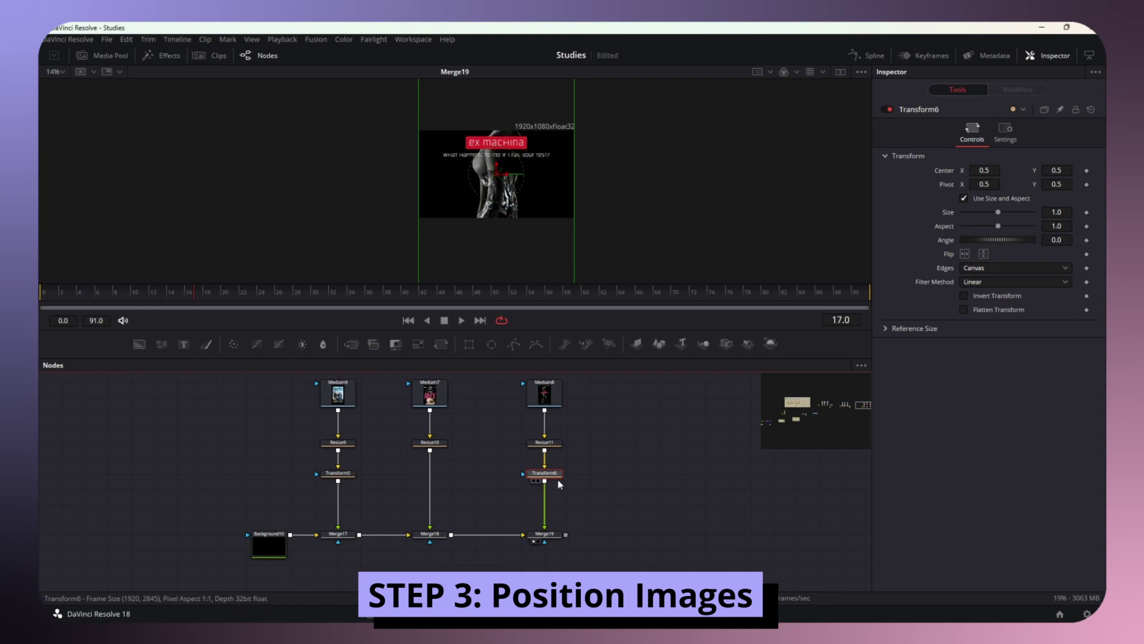
left_click(1056, 213)
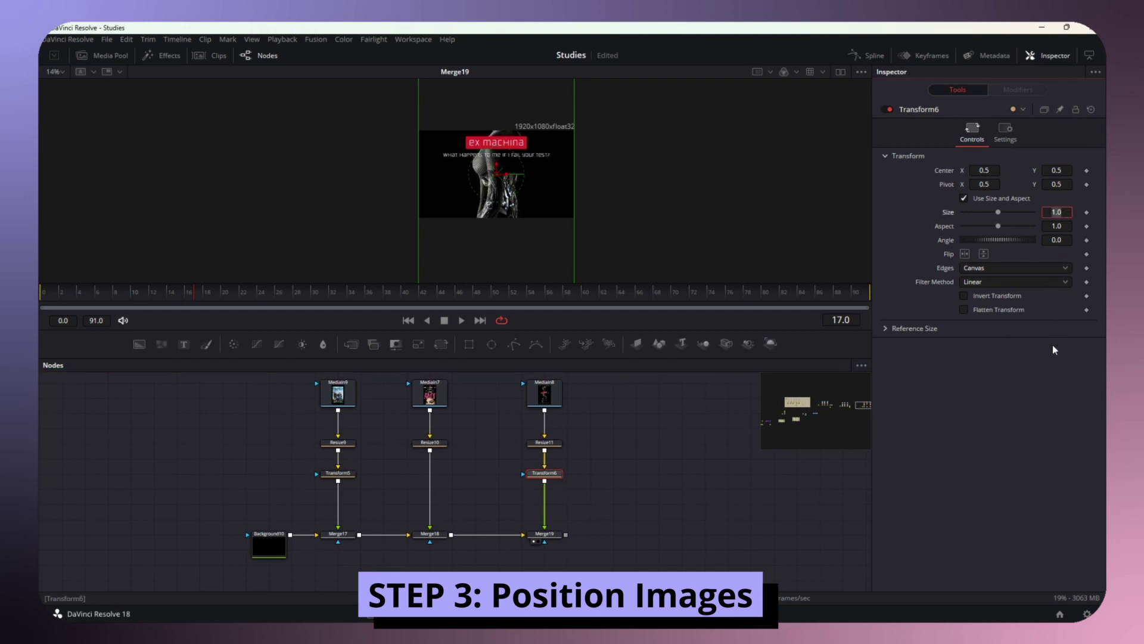
type("0.2")
key("Tab")
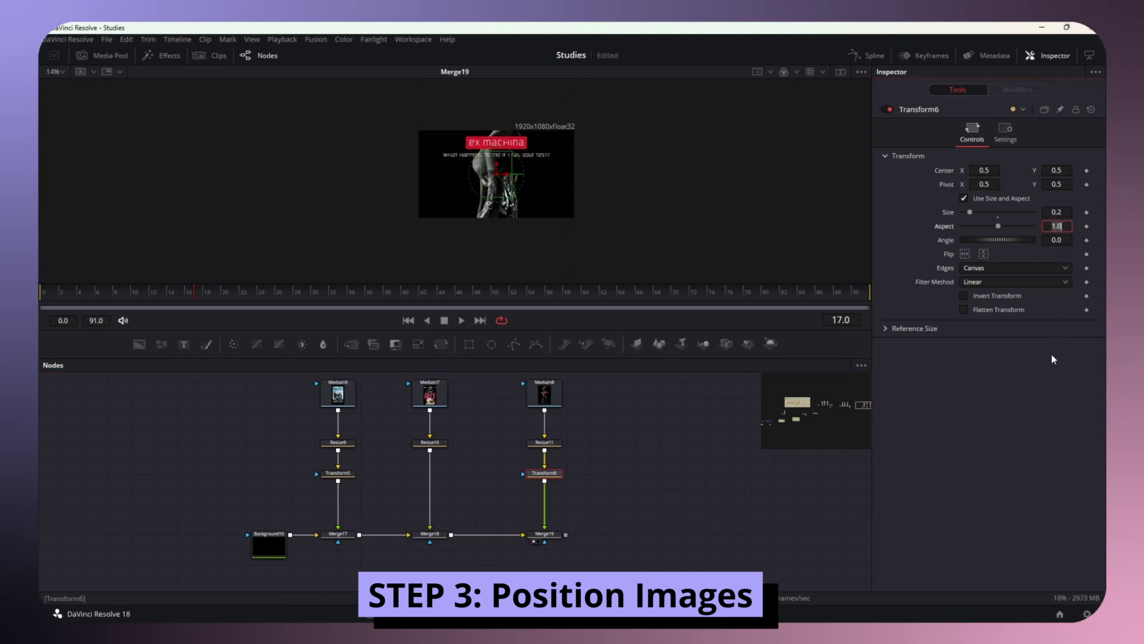
- Insert a Transform after the AMY resize and set its size to 0.2
left_click(433, 451)
left_click(431, 444)
key("shift+space")
type("Resi")
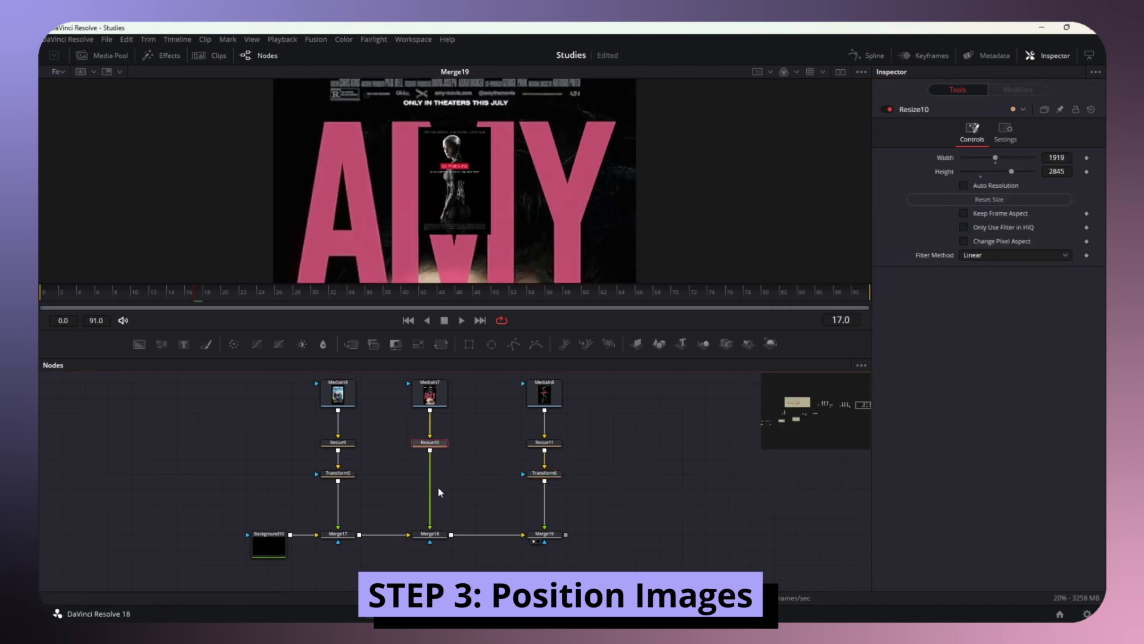
key("BackSpace")
key("BackSpace")
key("BackSpace")
key("BackSpace")
type("Trans")
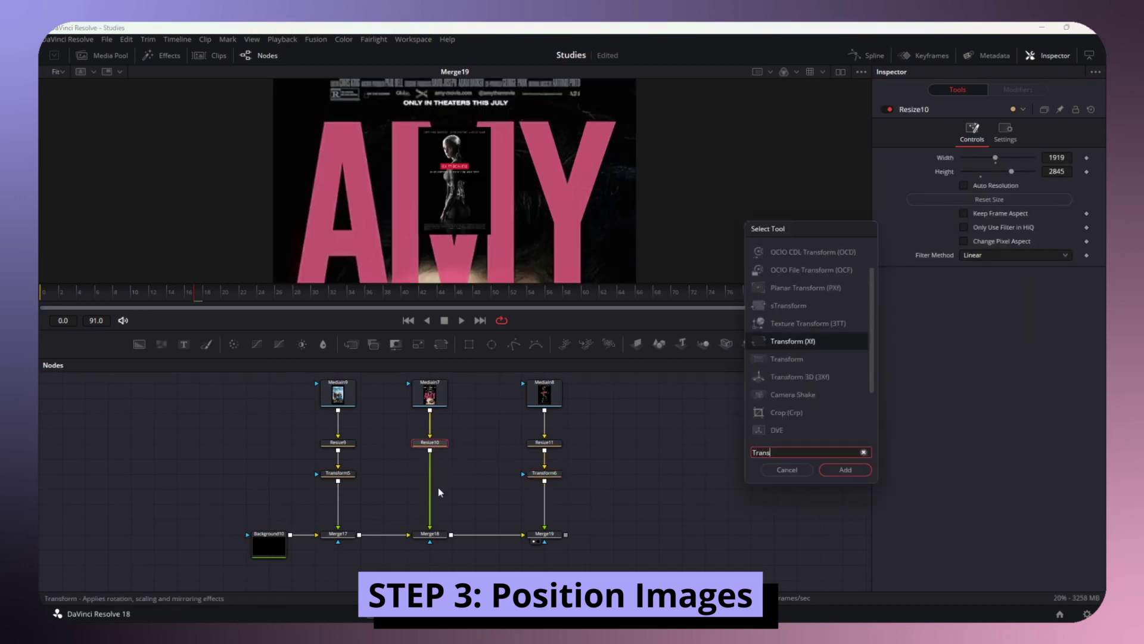
key("Return")
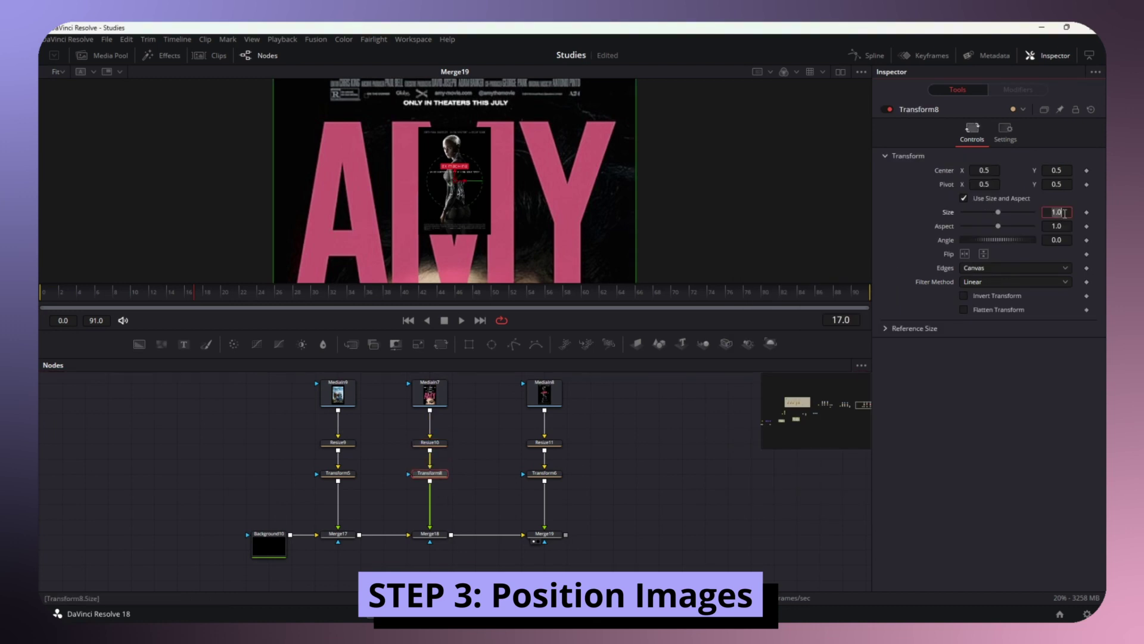
type("0.2")
key("Return")
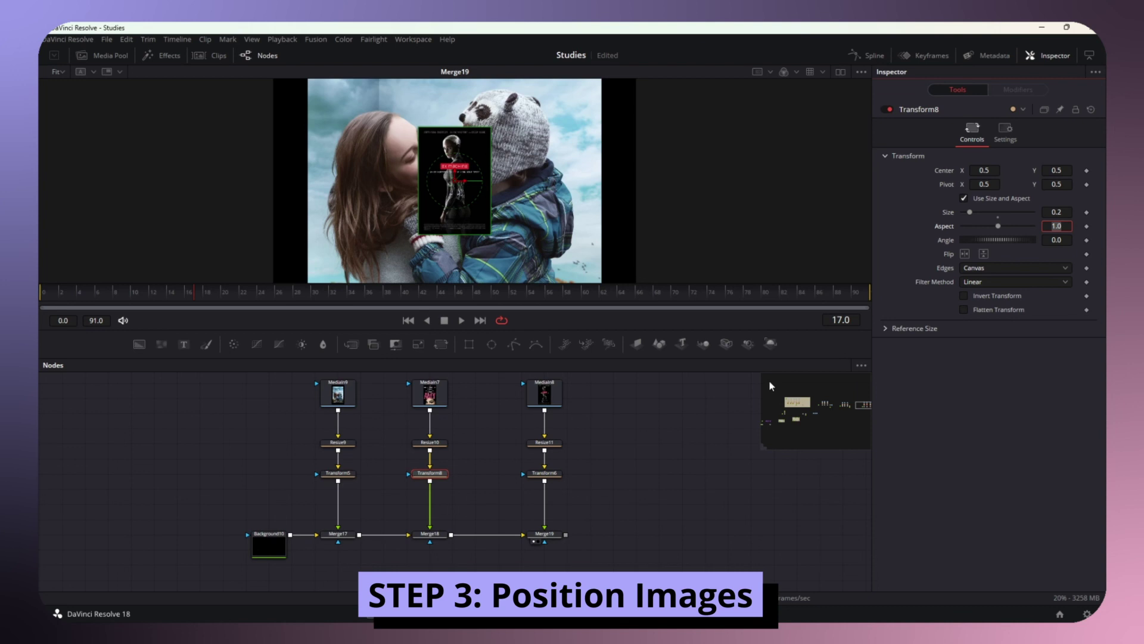
- Set the Room poster's Transform5 size to 0.2 and drag it toward the left
left_click(338, 473)
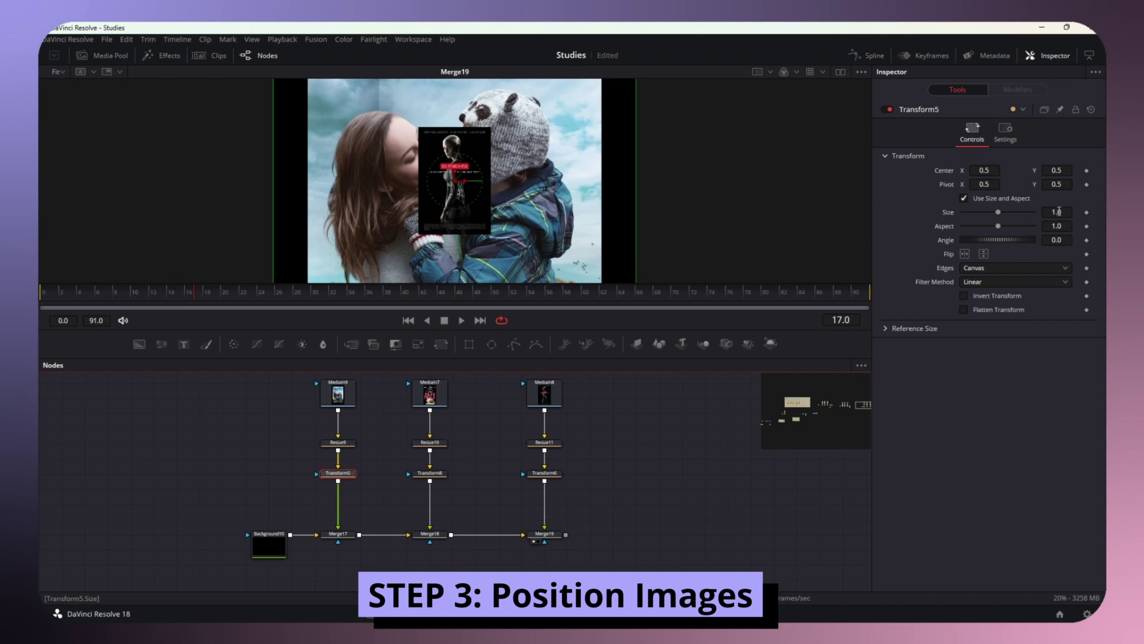
left_click(1058, 212)
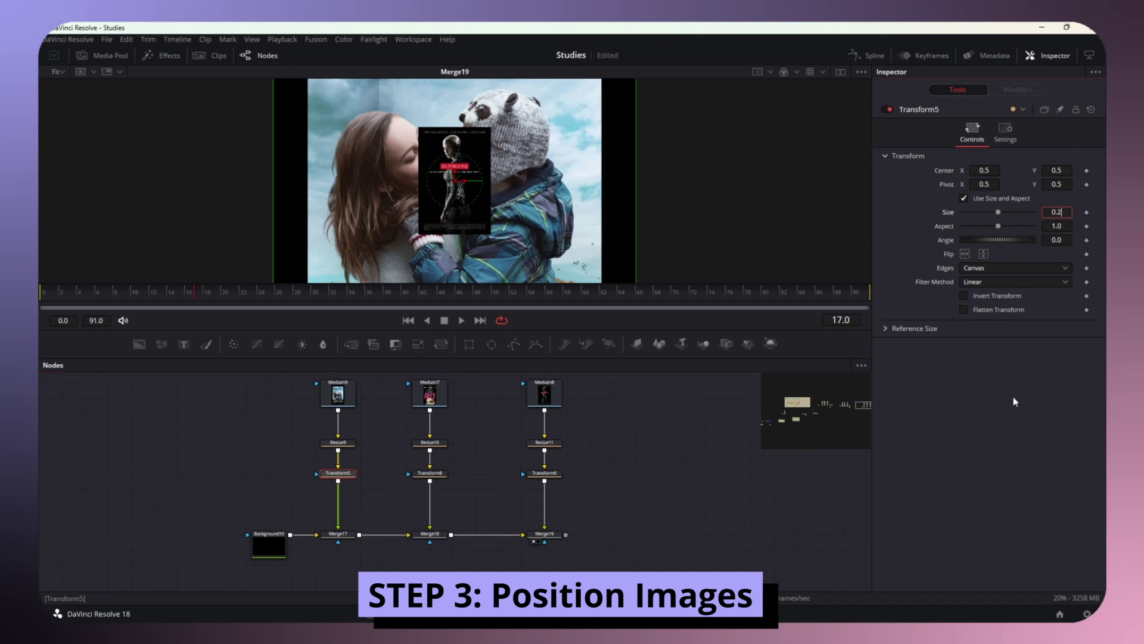
key("Return")
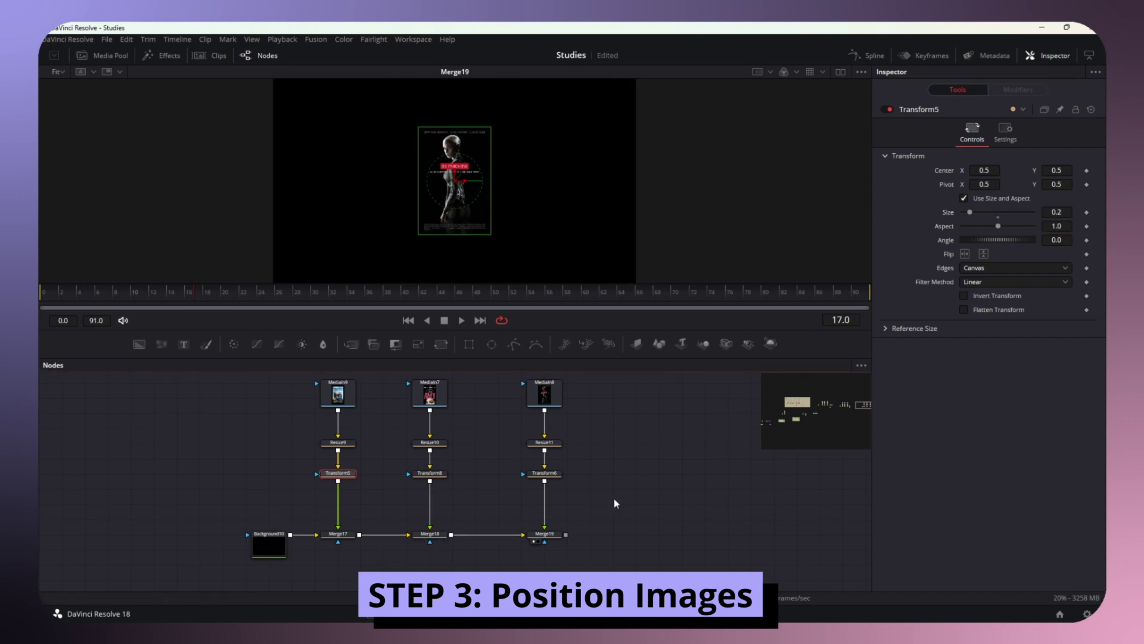
left_click(544, 472)
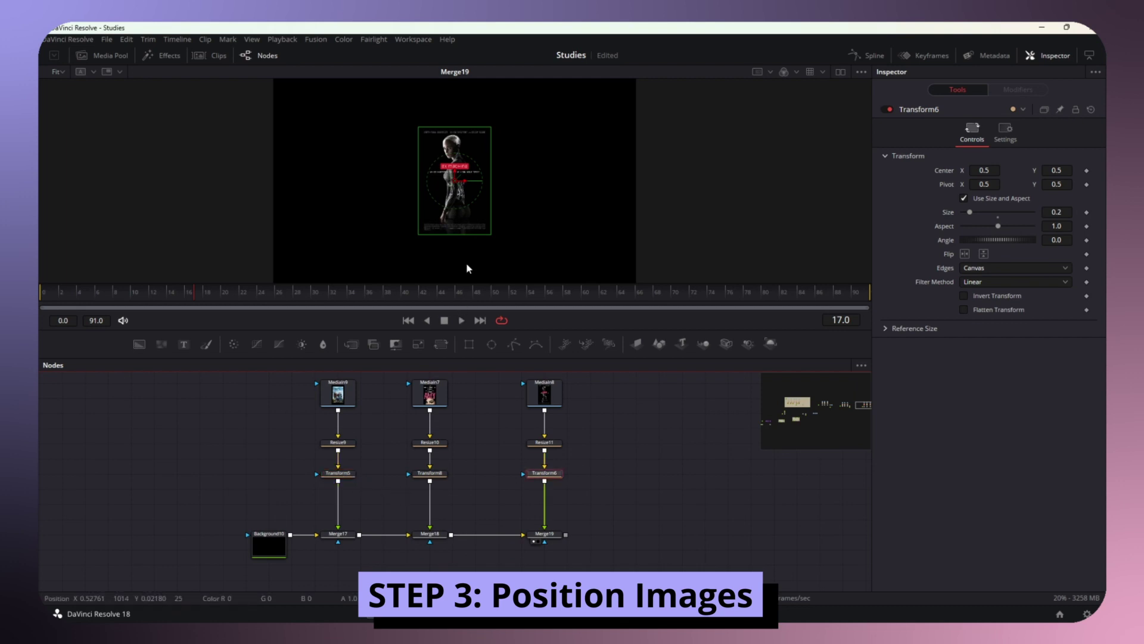
scroll(471, 239, "down", 1)
scroll(589, 503, "right", 4)
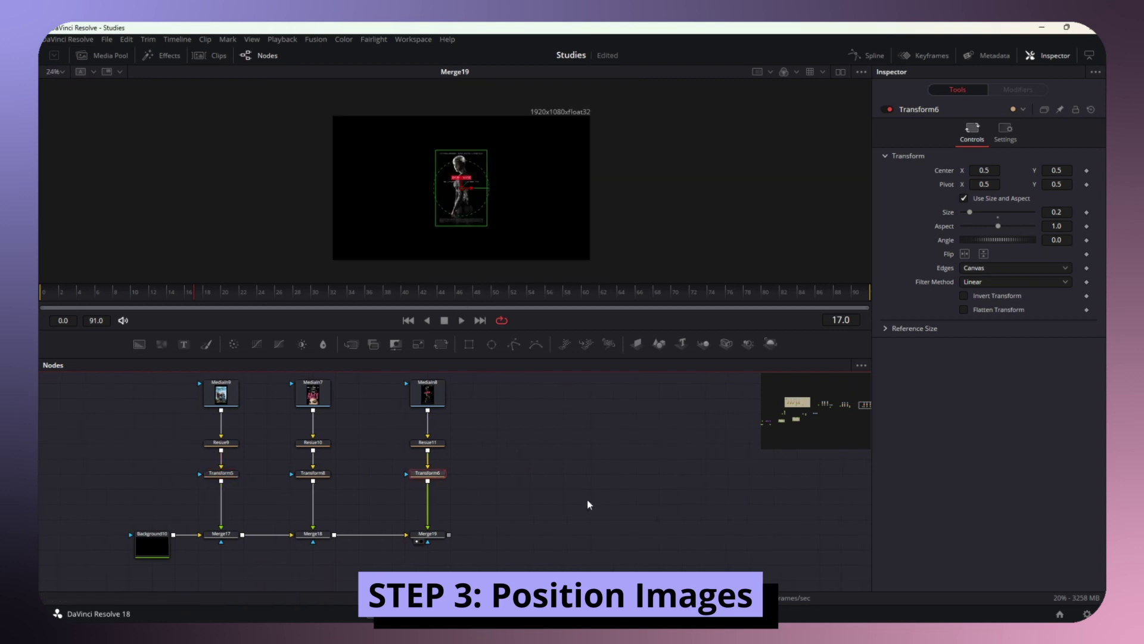
scroll(572, 497, "down", 1)
scroll(544, 491, "left", 2)
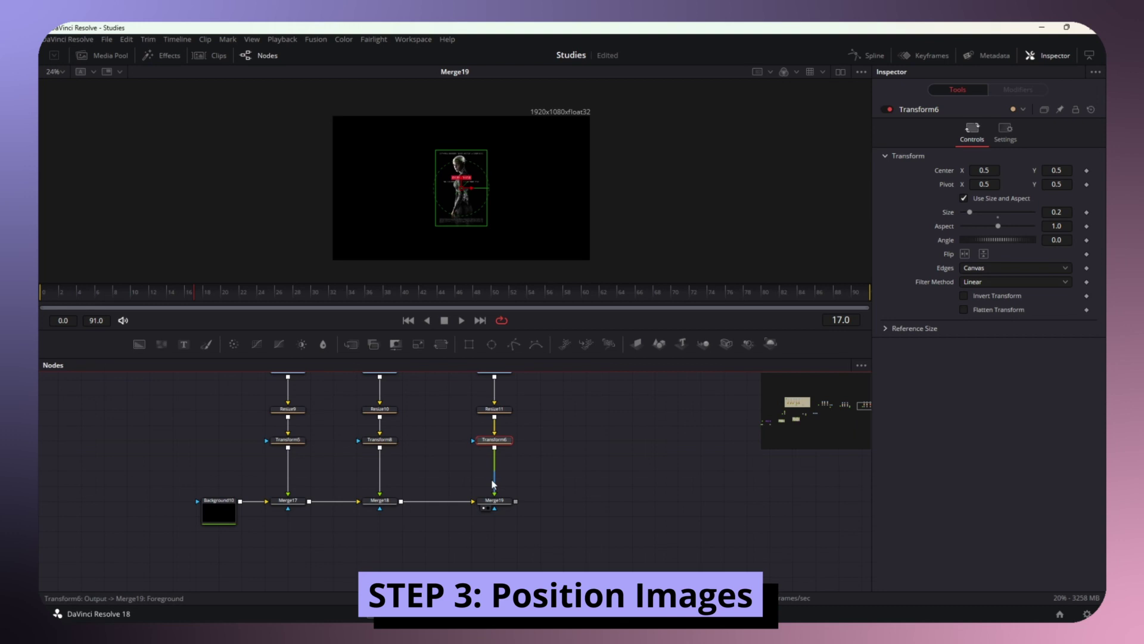
left_click(302, 441)
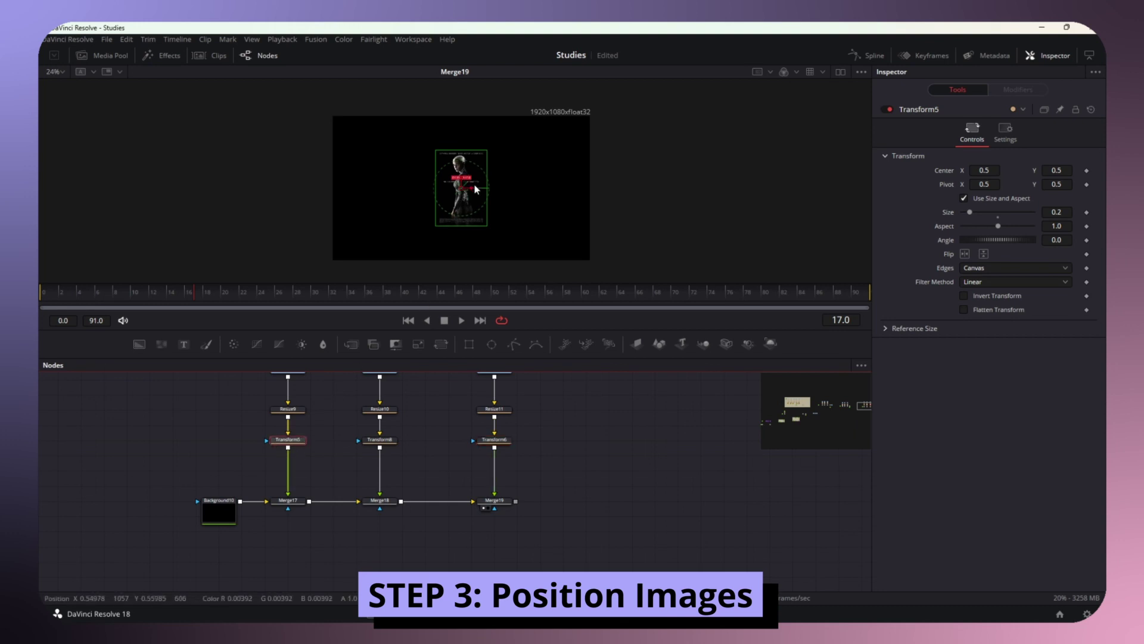
left_click_drag(471, 188, 392, 195)
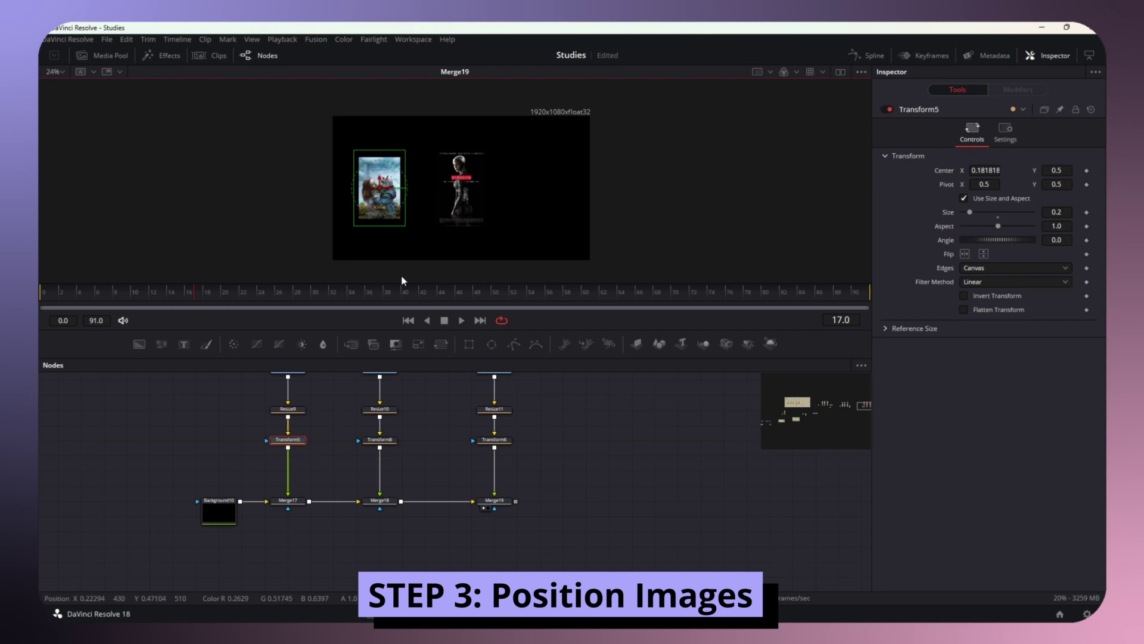
- Drag the Ex-Machina poster to the right side of the frame
left_click(382, 441)
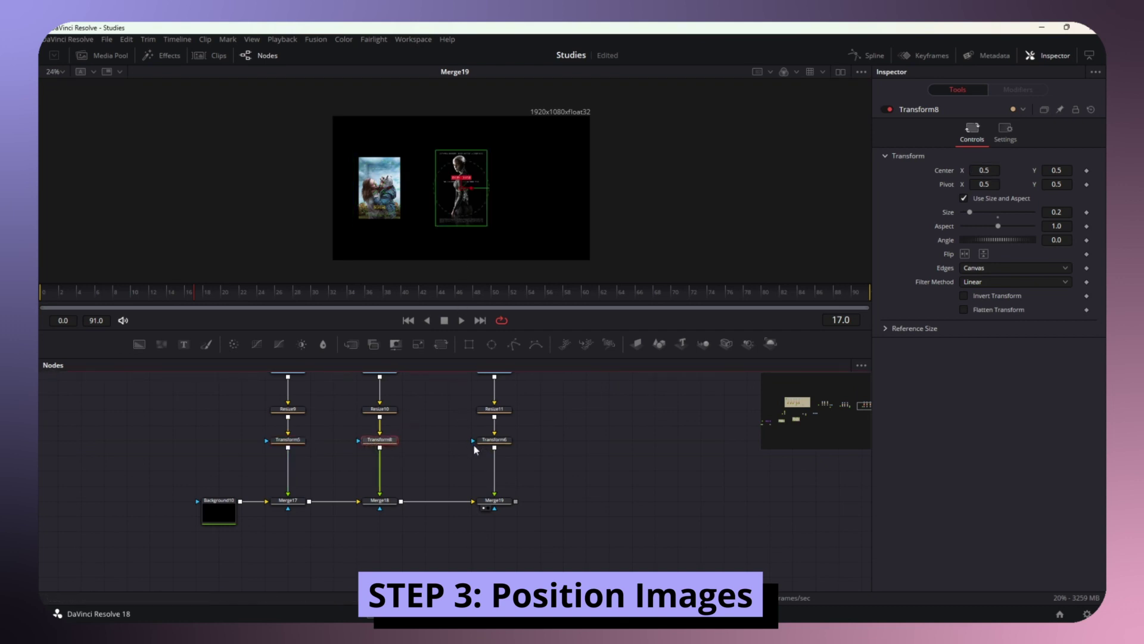
left_click(472, 196)
left_click_drag(472, 196, 543, 202)
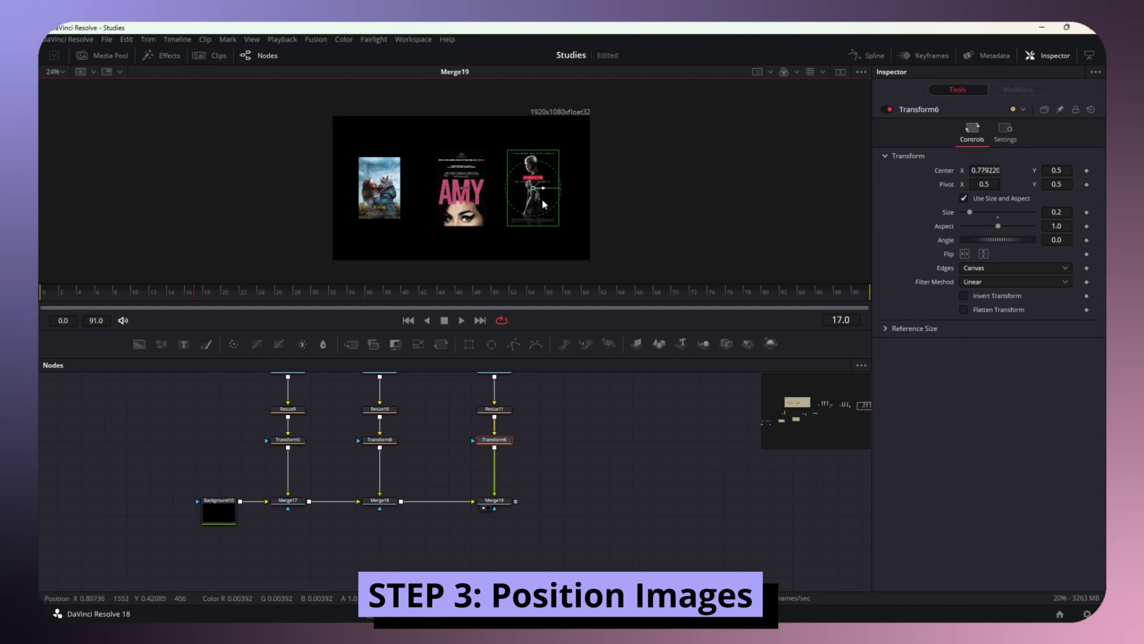
left_click(582, 456)
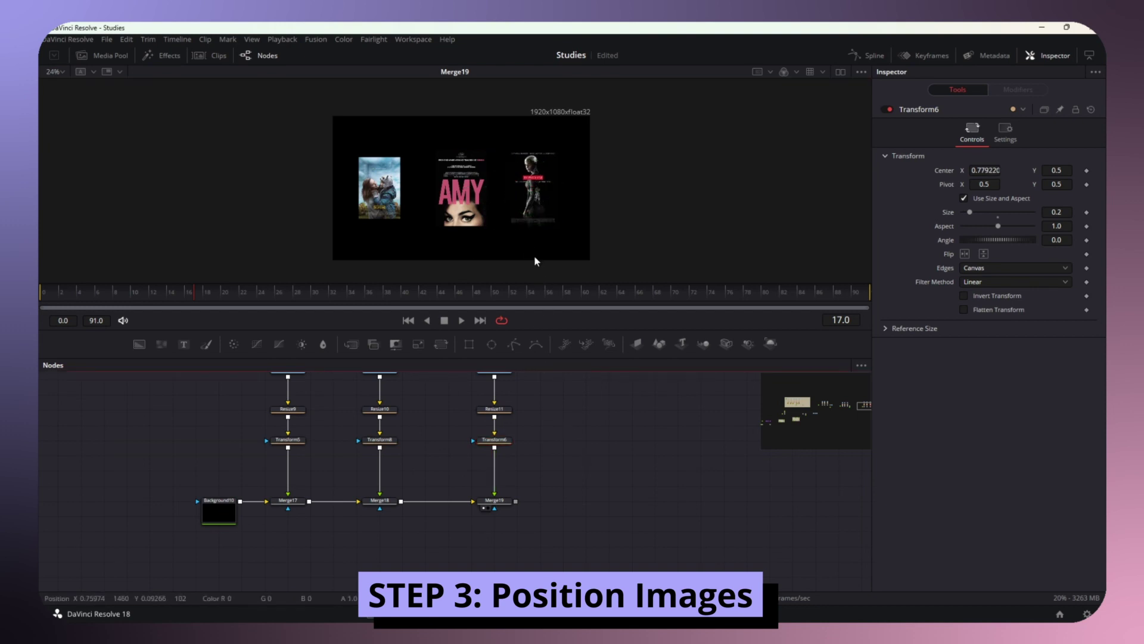
- Set the Room poster's Transform5 to Center X 0.2 and Size about 0.238
left_click(291, 440)
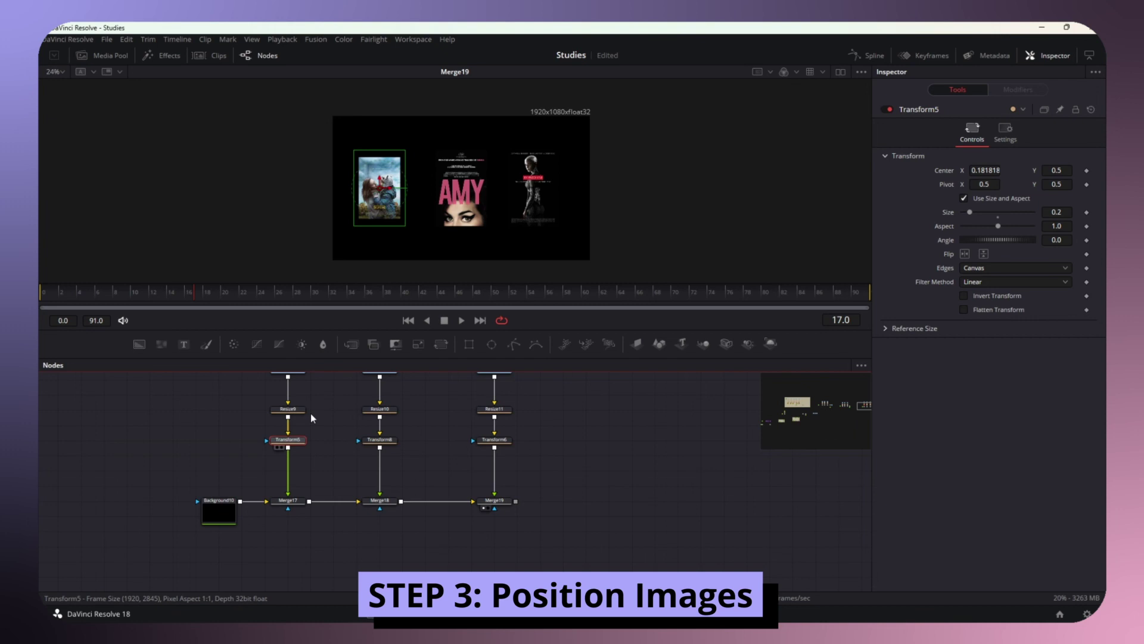
left_click_drag(404, 195, 410, 196)
key("ctrl+f")
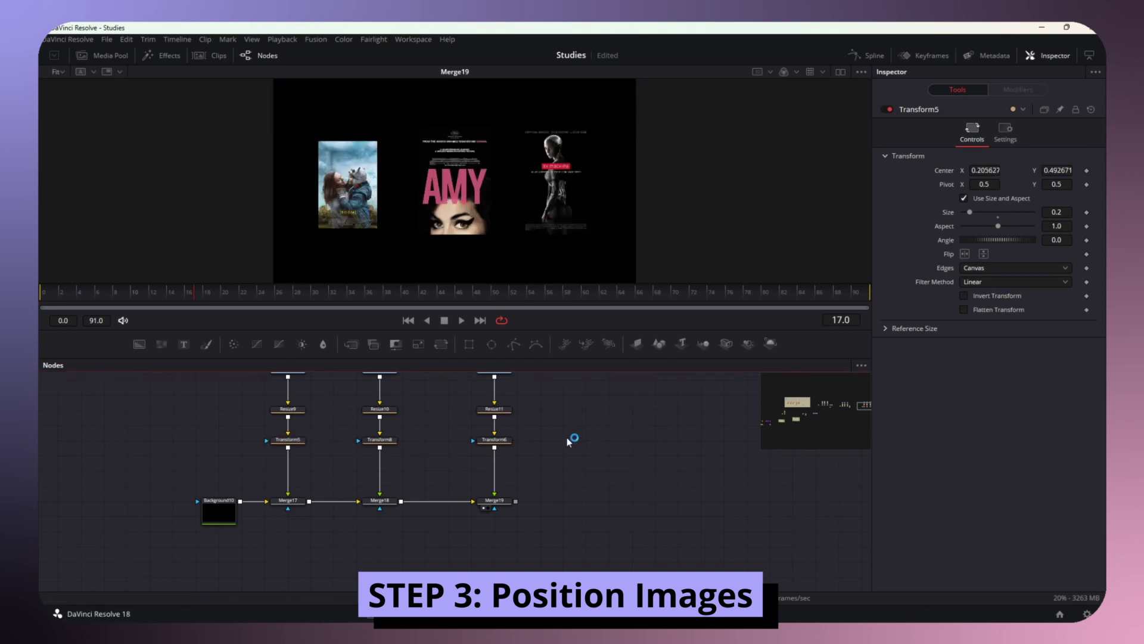
left_click(574, 440)
left_click(292, 439)
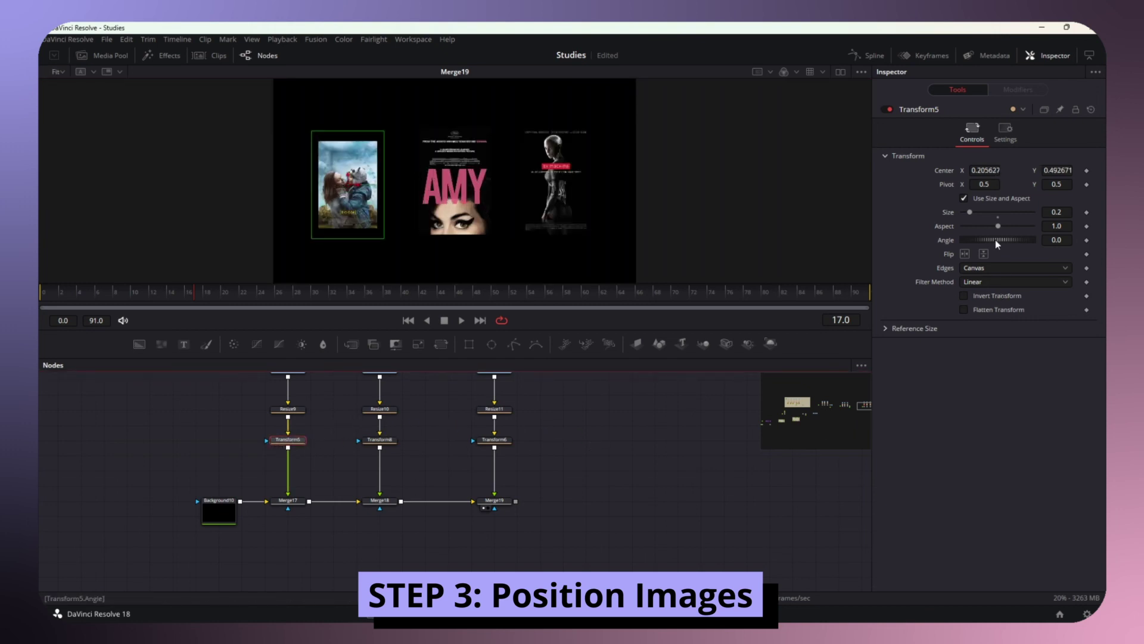
left_click_drag(1043, 217, 1050, 217)
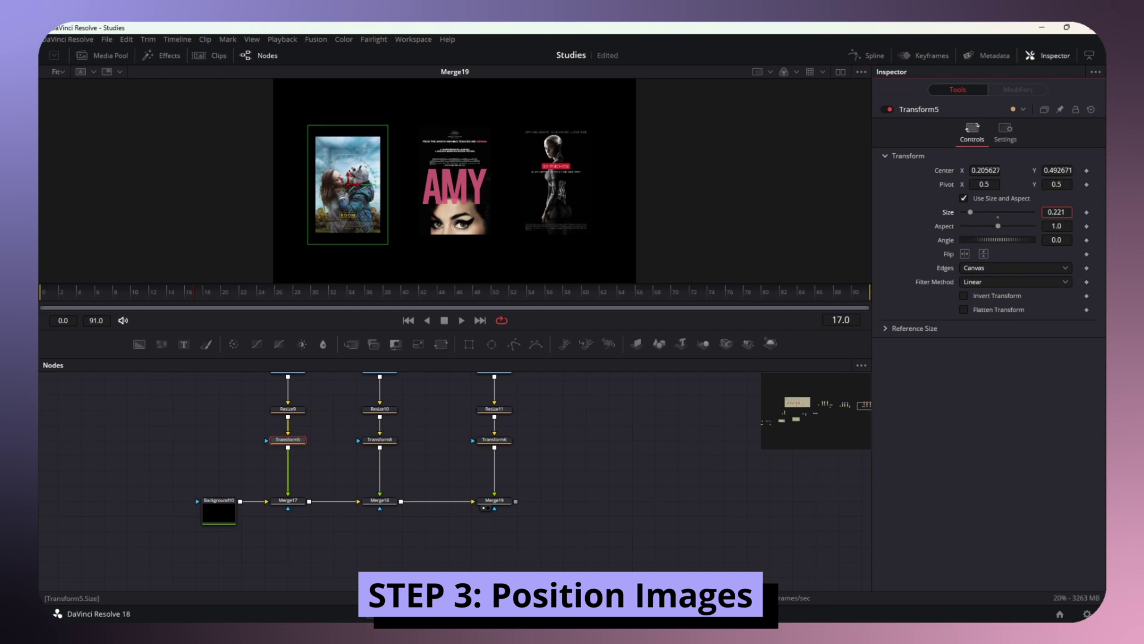
double_click(942, 173)
left_click_drag(984, 170, 954, 170)
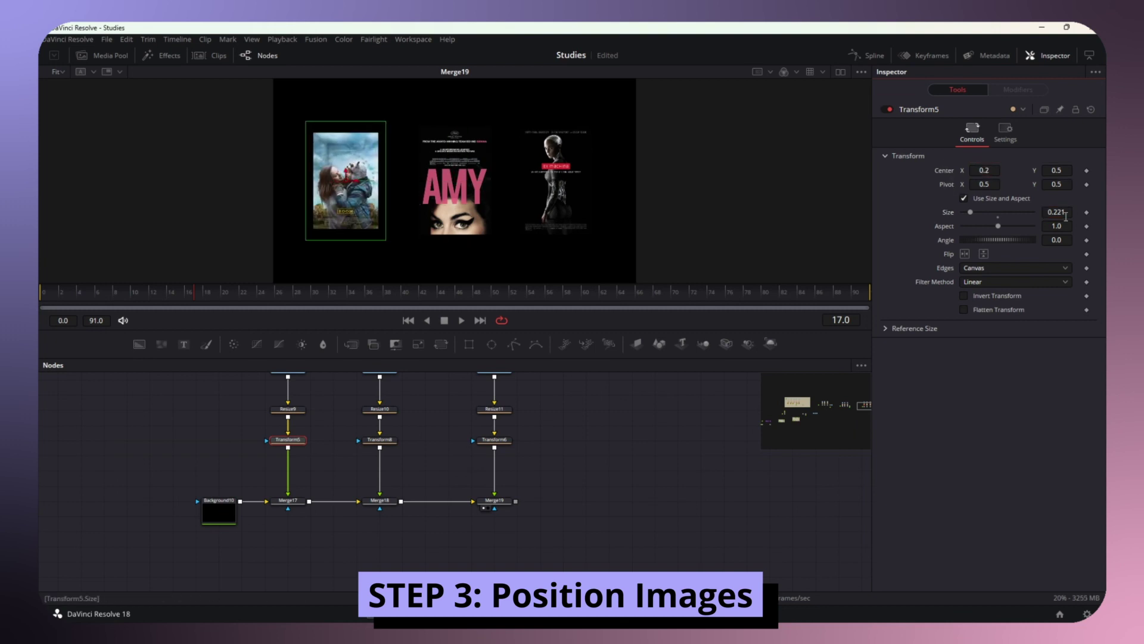
left_click_drag(1056, 212, 1063, 211)
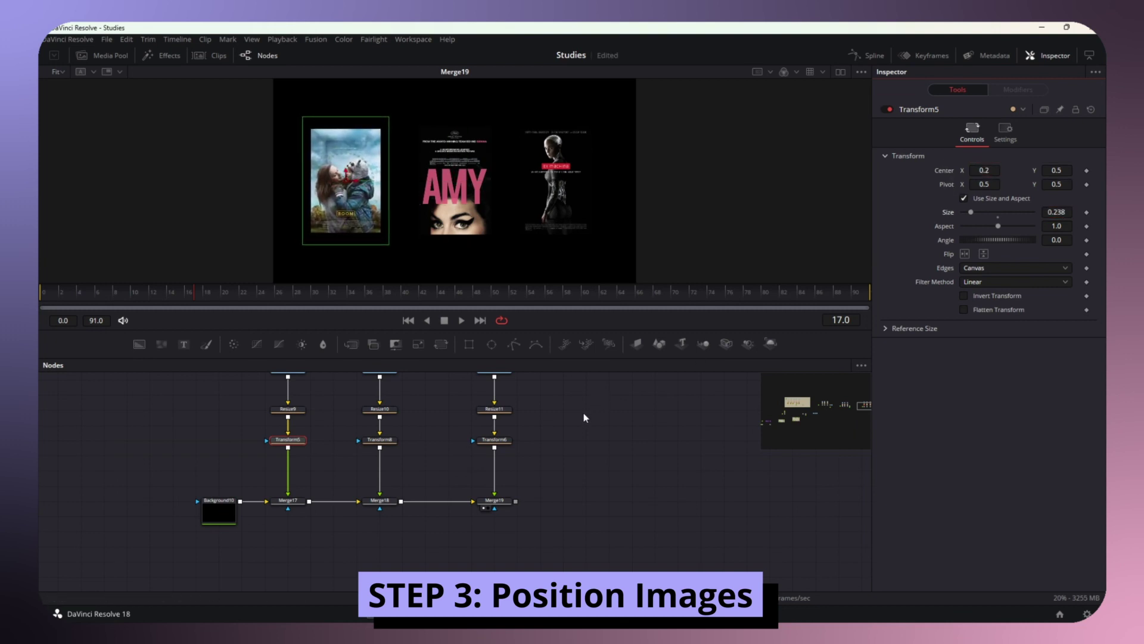
left_click(579, 427)
left_click(494, 439)
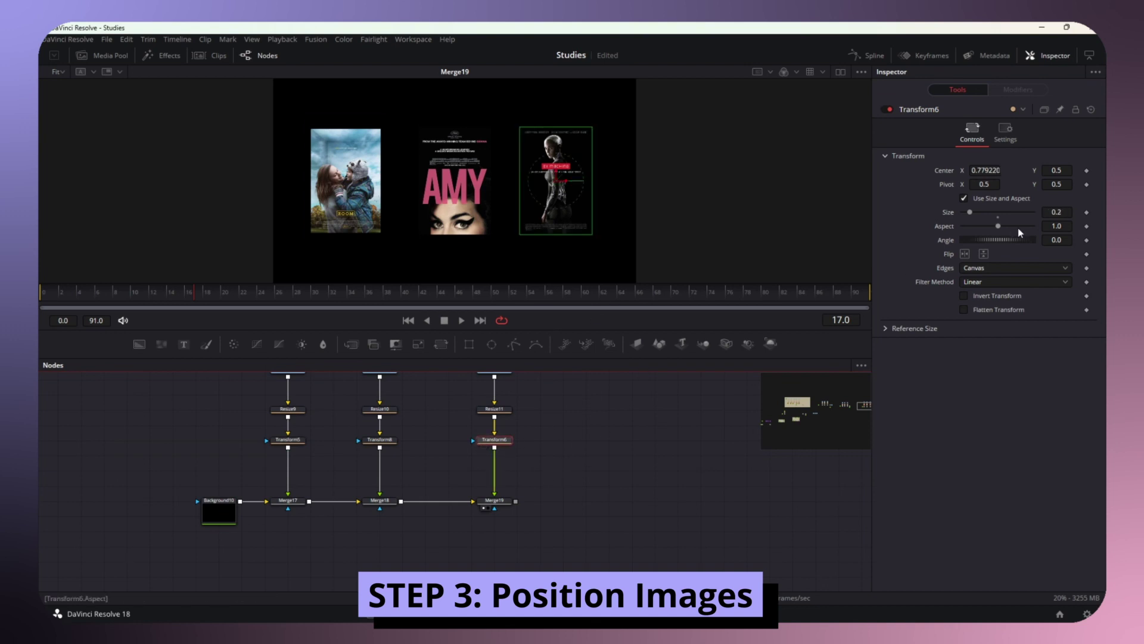
- Make Background10 transparent and add Transform9 after Merge19 to shift the poster row
left_click(218, 507)
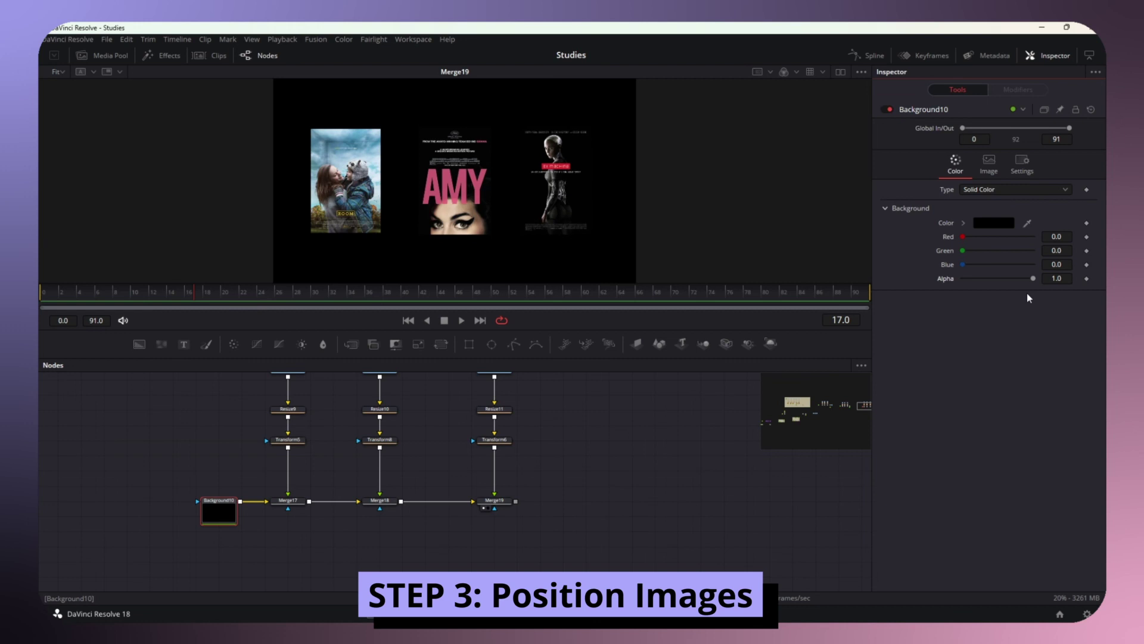
left_click_drag(1032, 279, 952, 278)
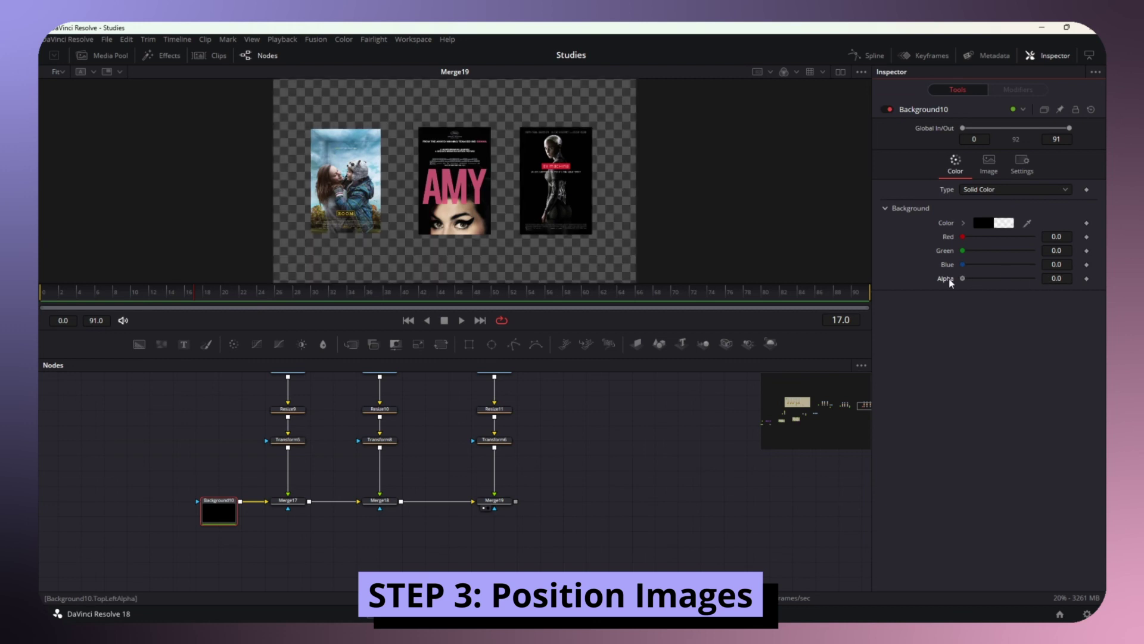
left_click(494, 501)
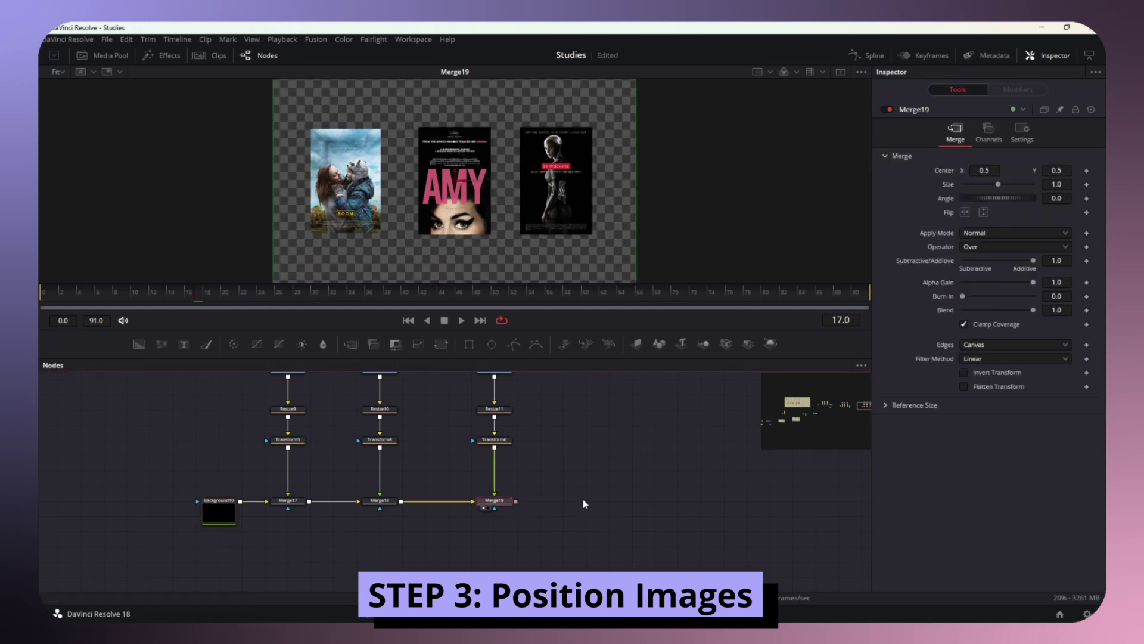
key("shift+space")
type("transform")
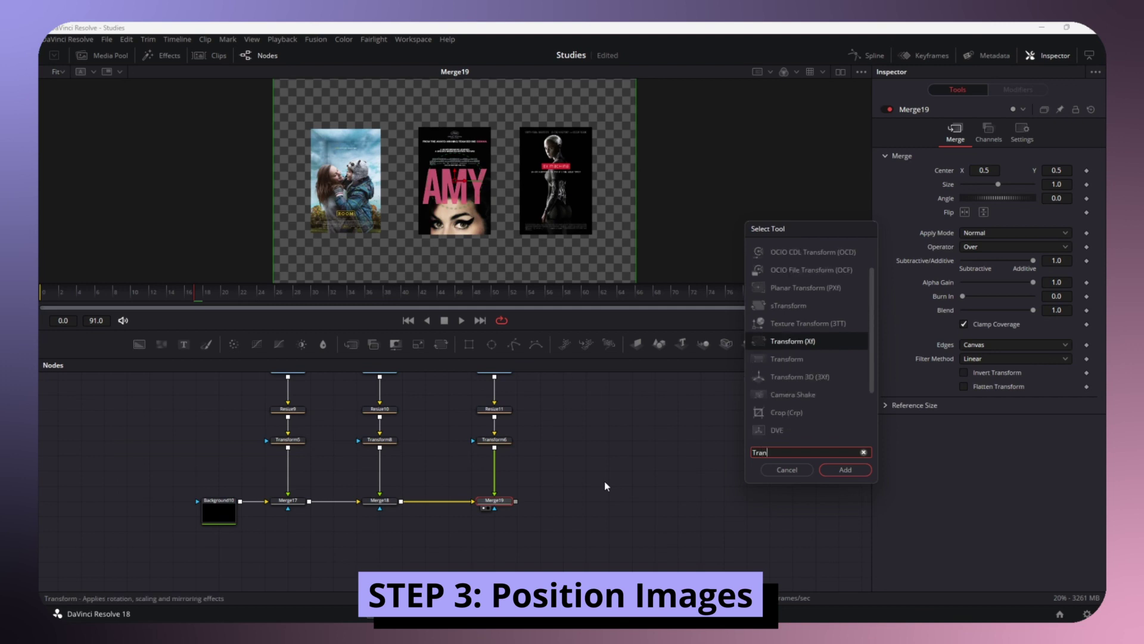
key("Return")
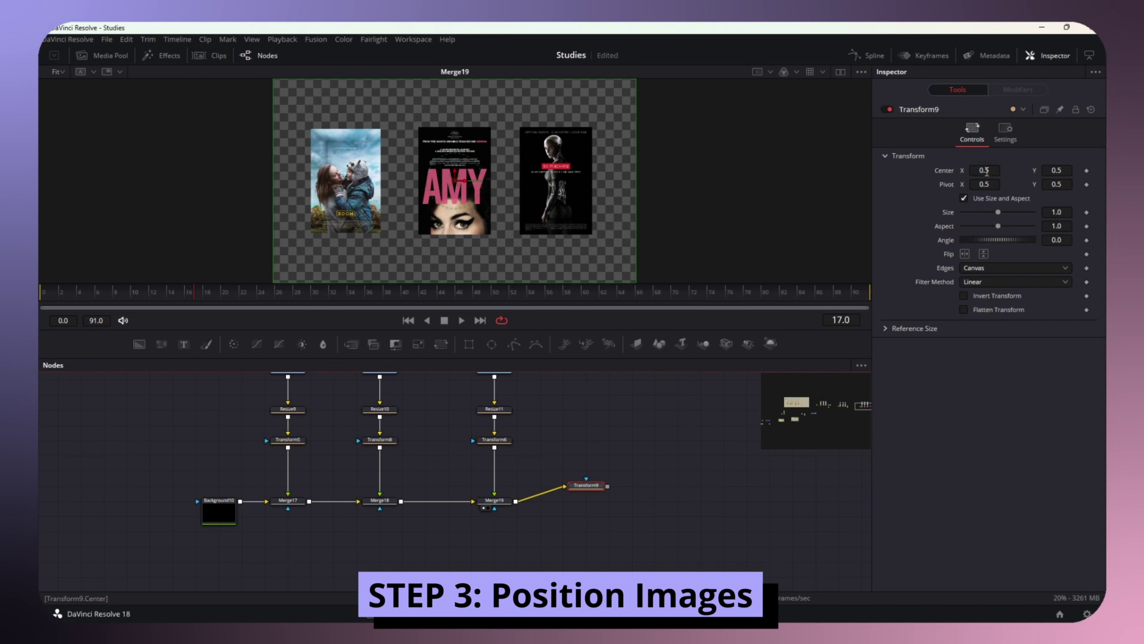
left_click_drag(986, 171, 976, 174)
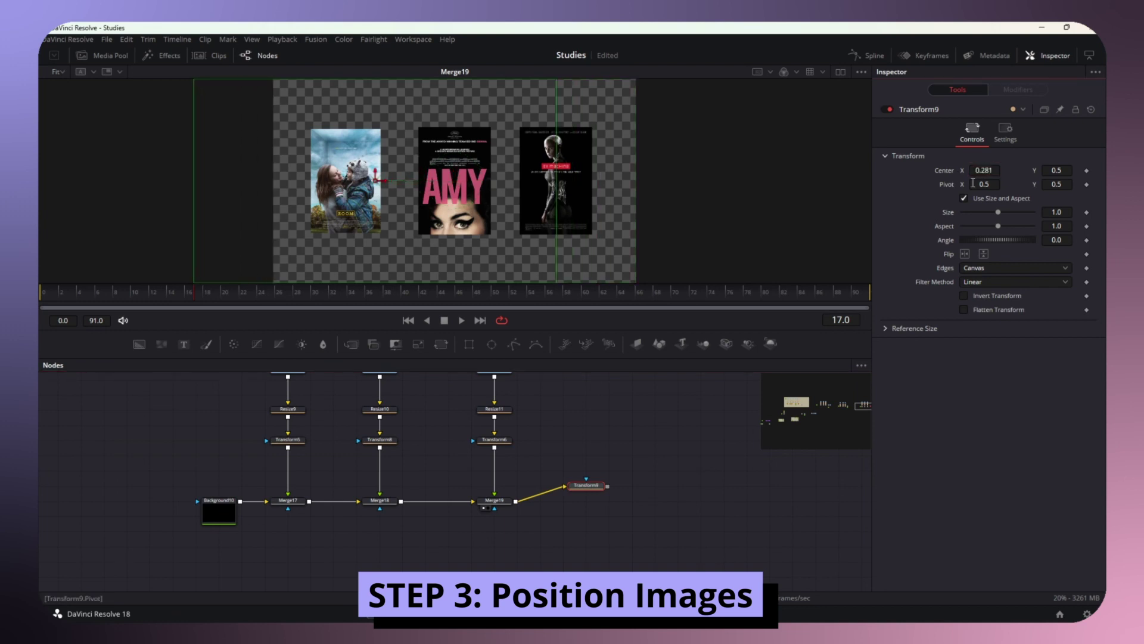
left_click(572, 491)
left_click(573, 493)
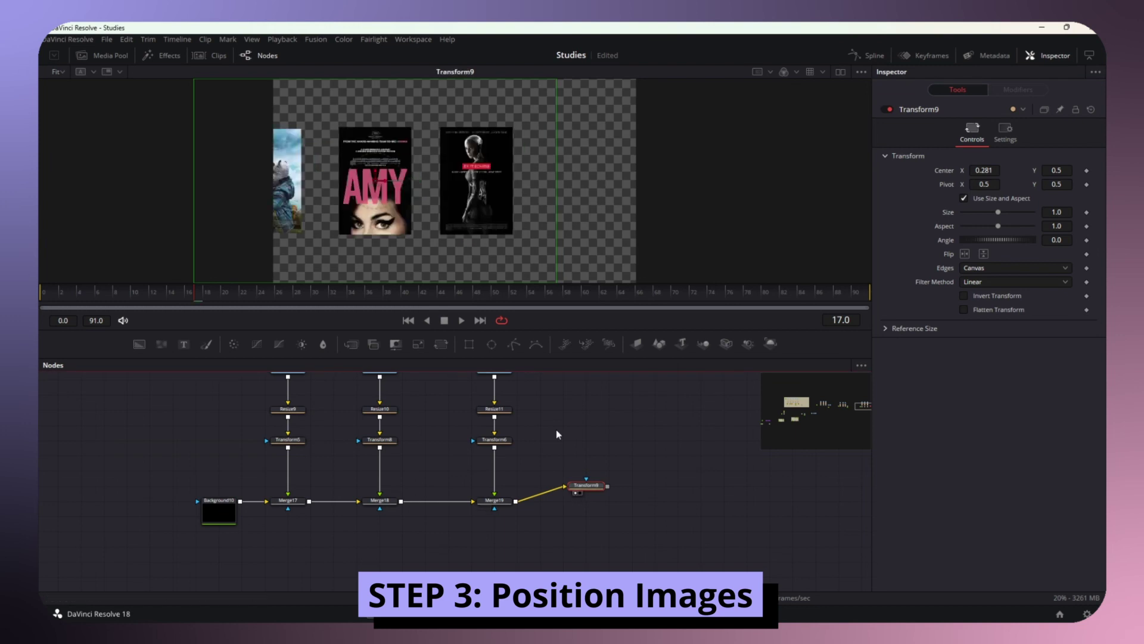
left_click_drag(377, 180, 471, 163)
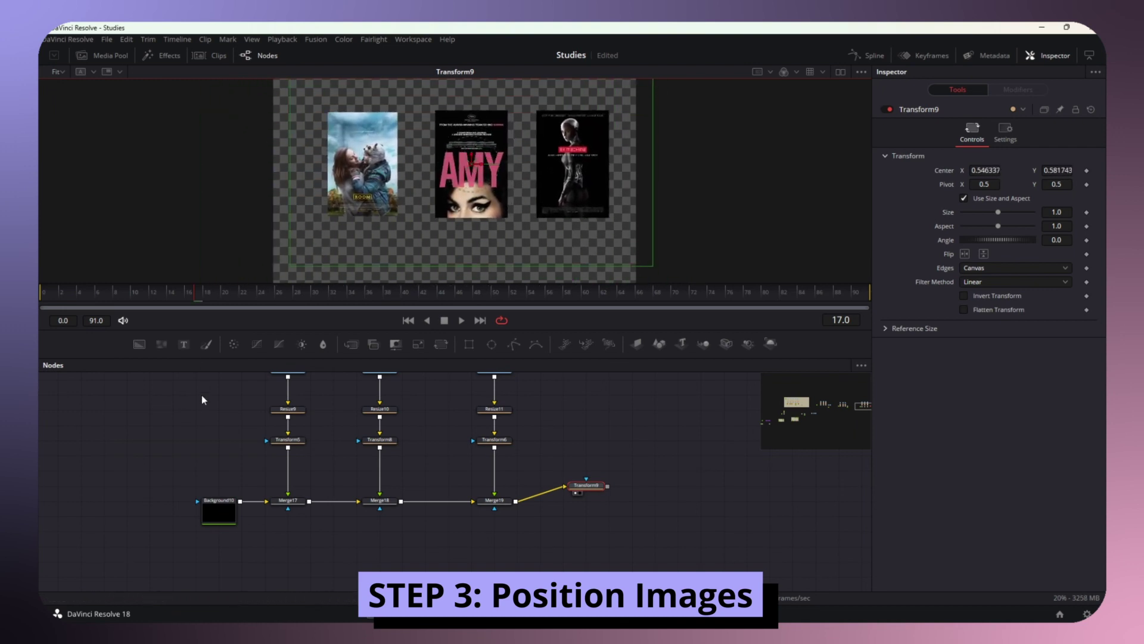
- Make Background10 opaque to check, centre the posters with Transform9, then restore transparency
left_click(227, 519)
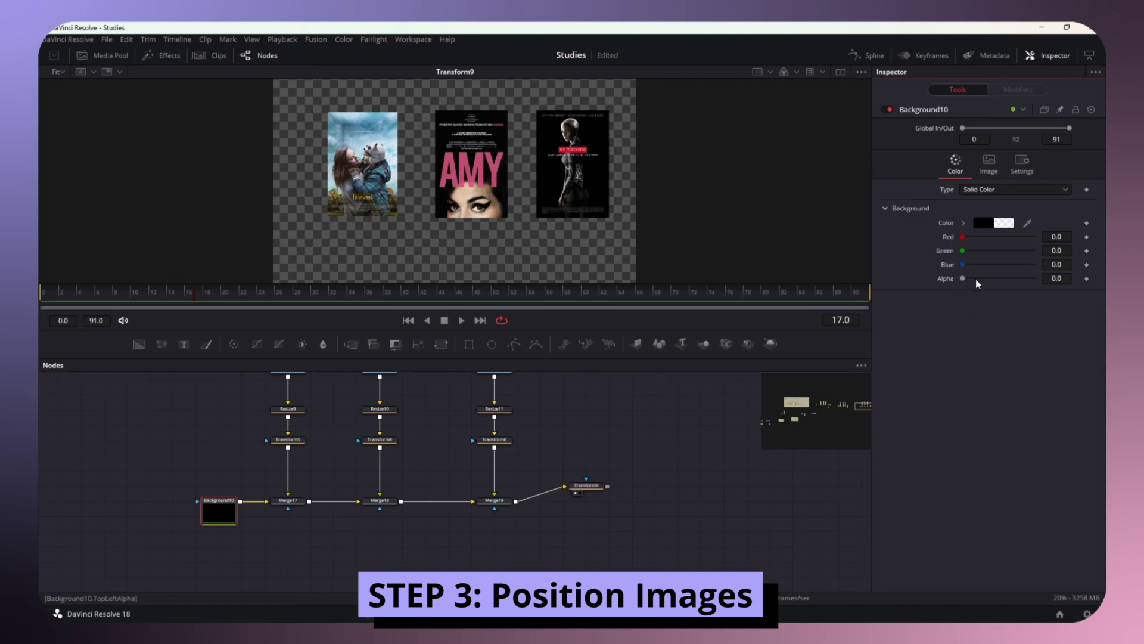
left_click_drag(964, 278, 1035, 280)
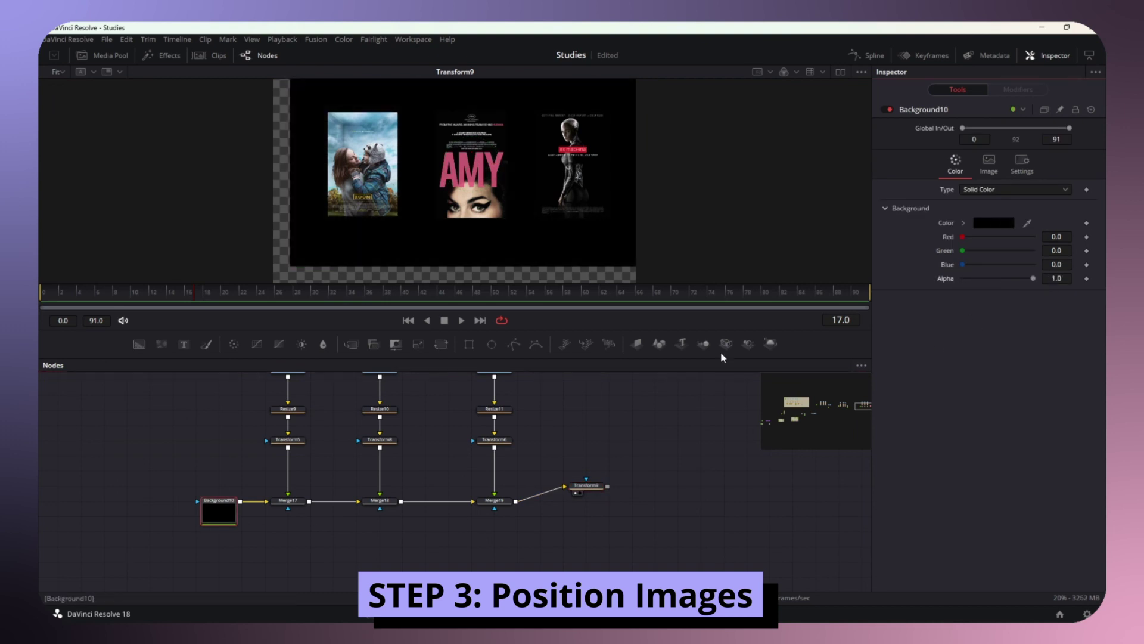
left_click(587, 485)
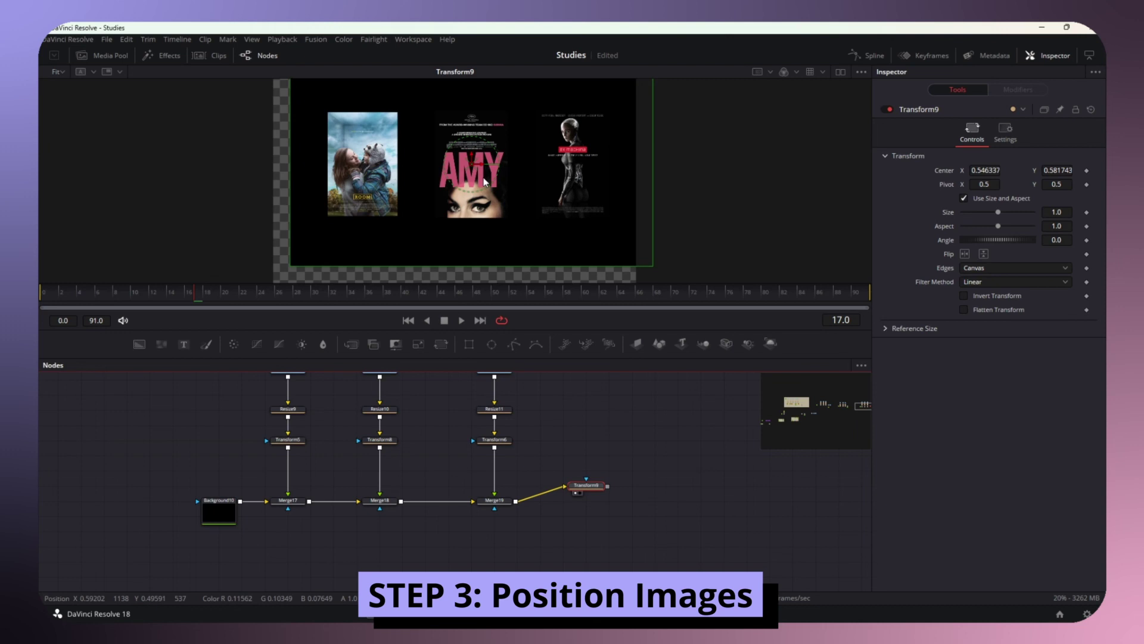
left_click_drag(473, 172, 517, 220)
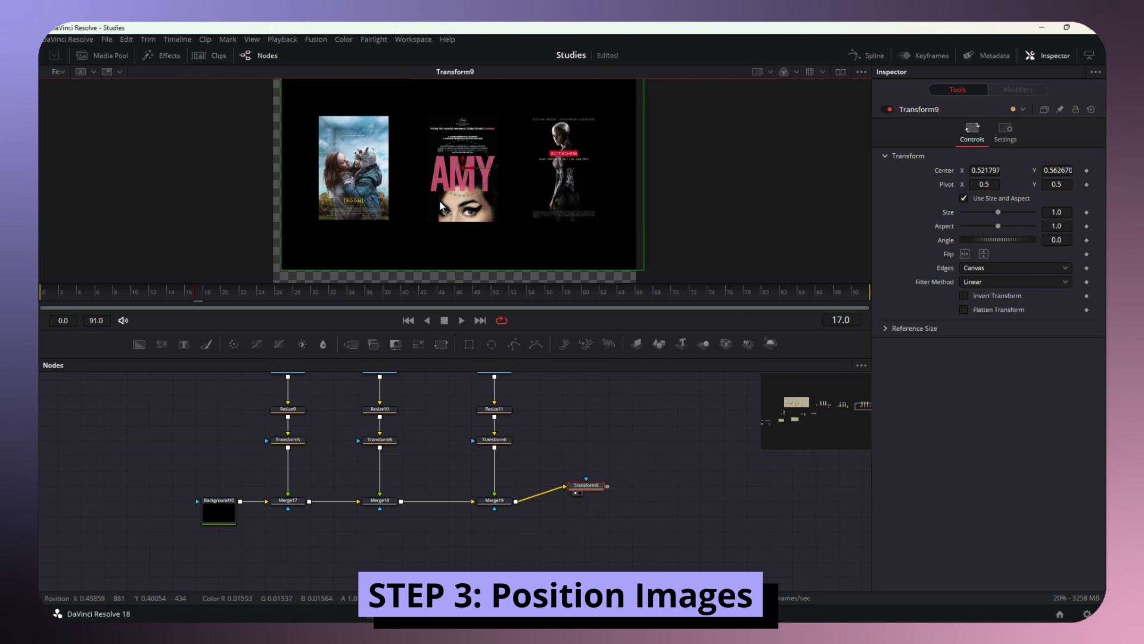
left_click_drag(581, 460, 596, 512)
left_click(219, 512)
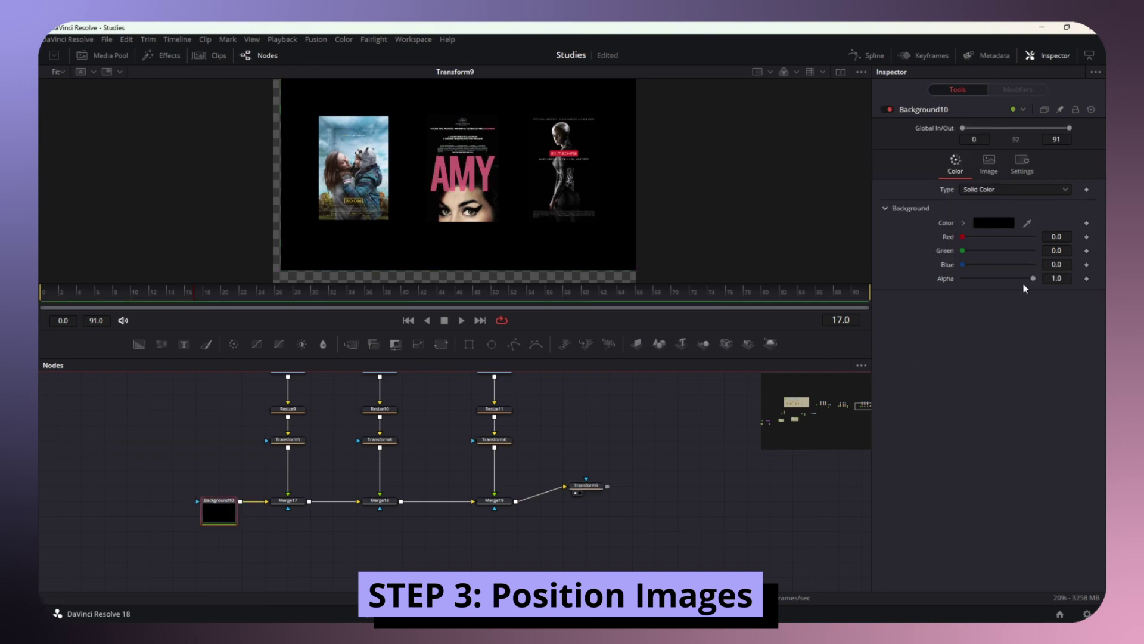
left_click_drag(1033, 278, 1001, 278)
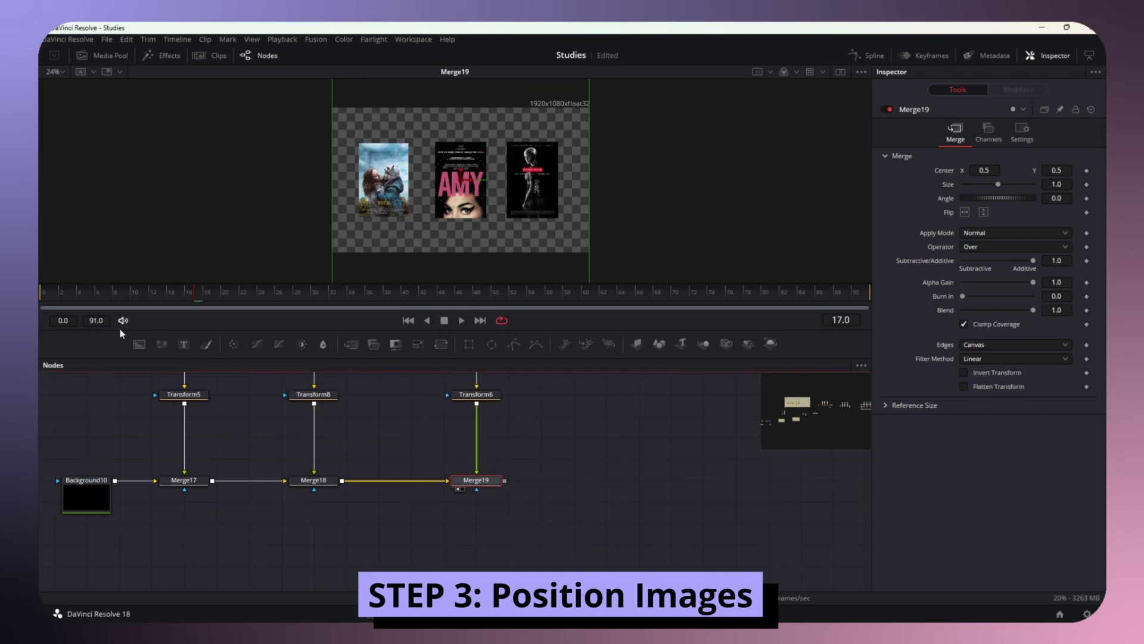
- Duplicate Background10 and connect it to Merge19, creating Merge20
left_click(79, 507)
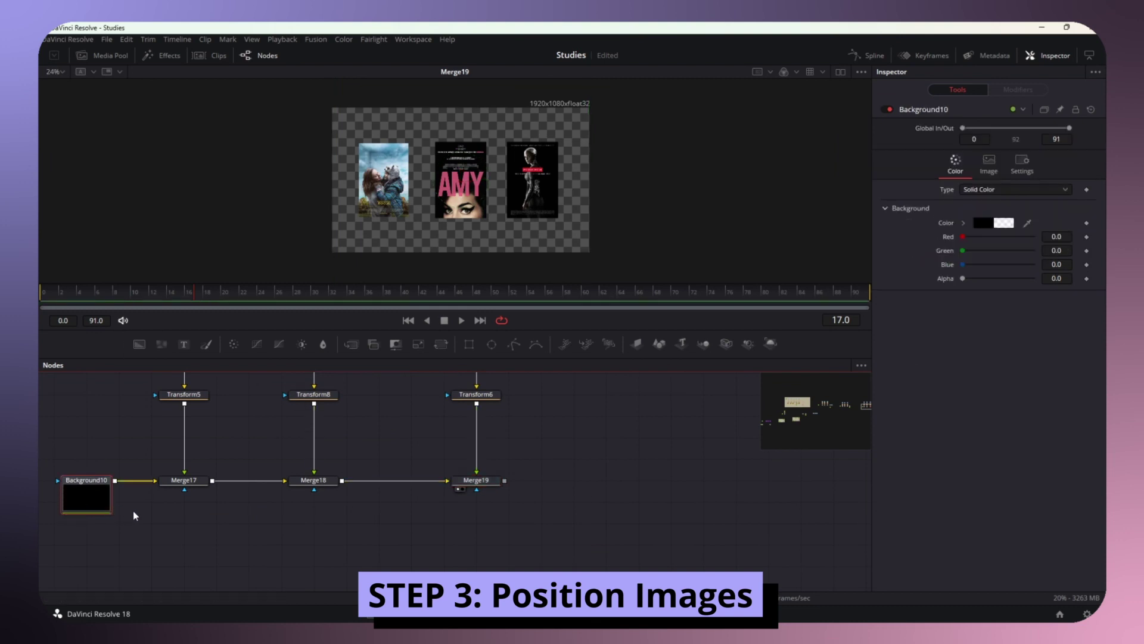
key("ctrl+c")
key("ctrl+v")
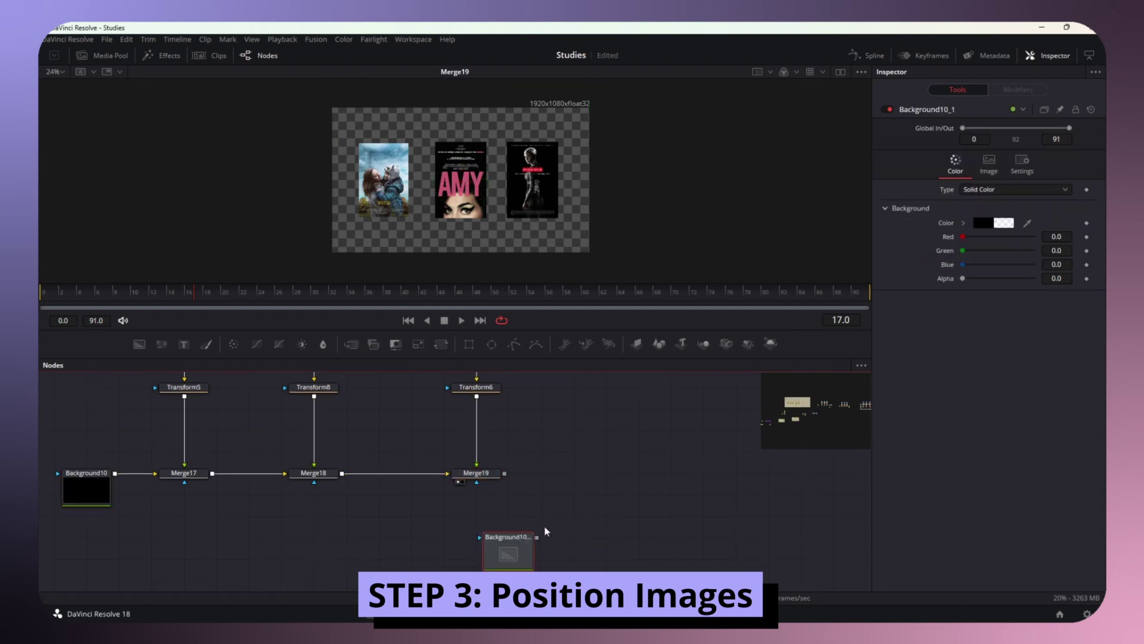
left_click_drag(537, 537, 504, 474)
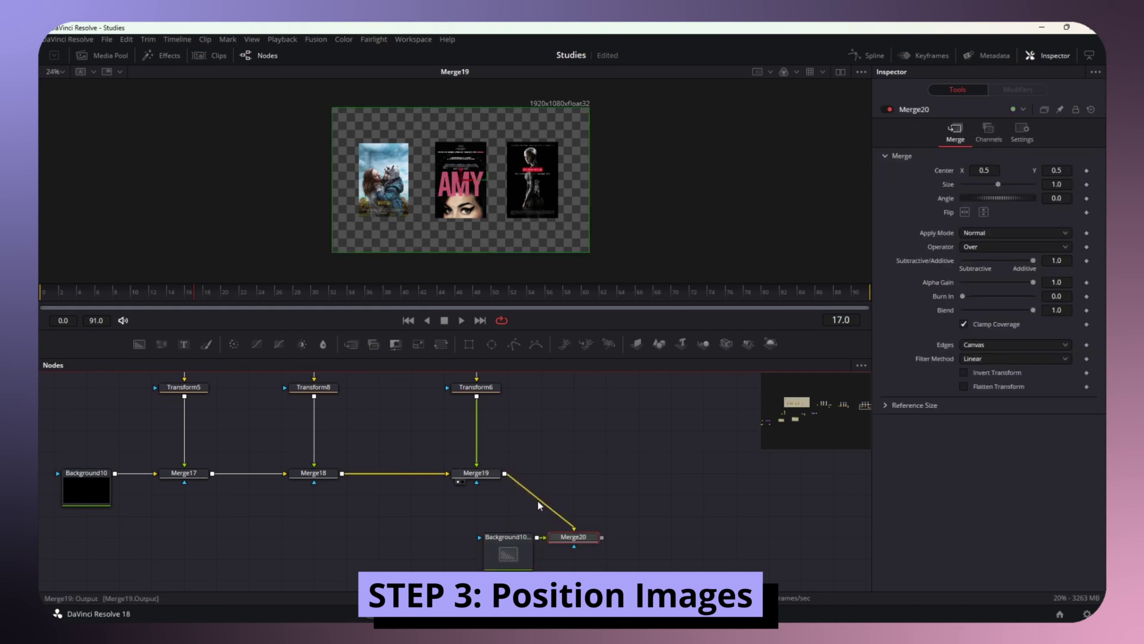
left_click_drag(578, 541, 579, 477)
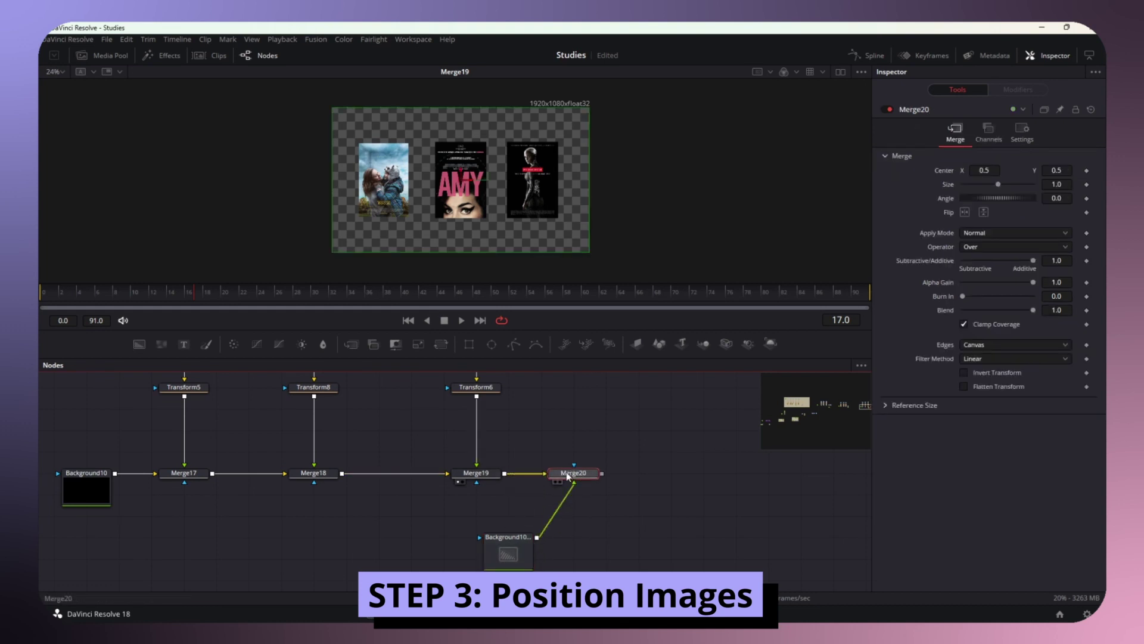
left_click_drag(510, 560, 575, 564)
left_click(573, 560)
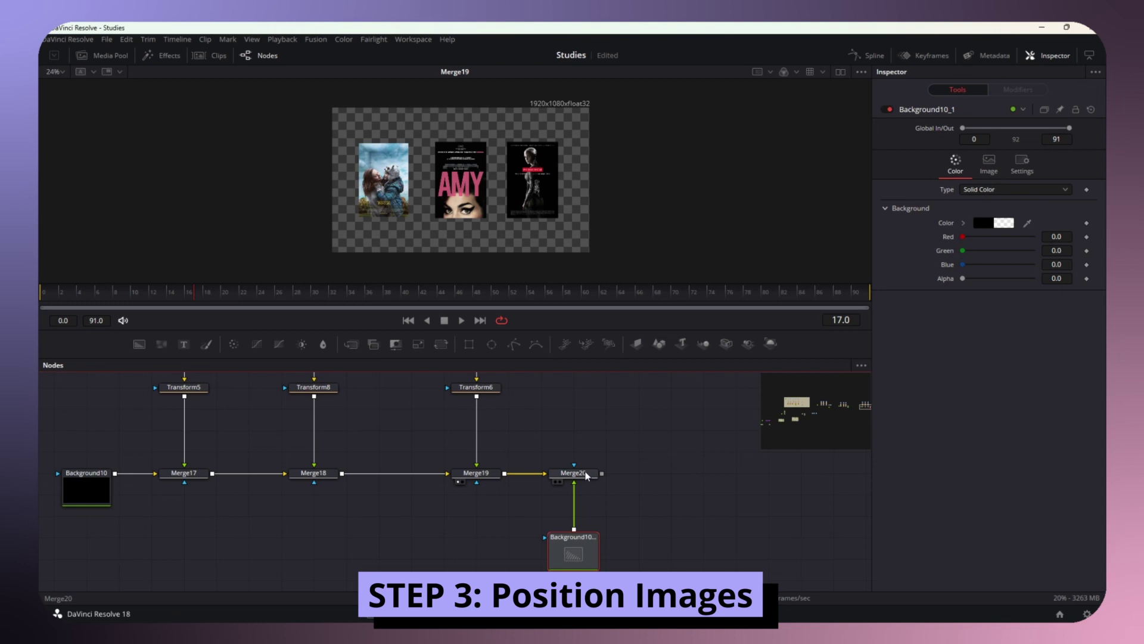
left_click(586, 474)
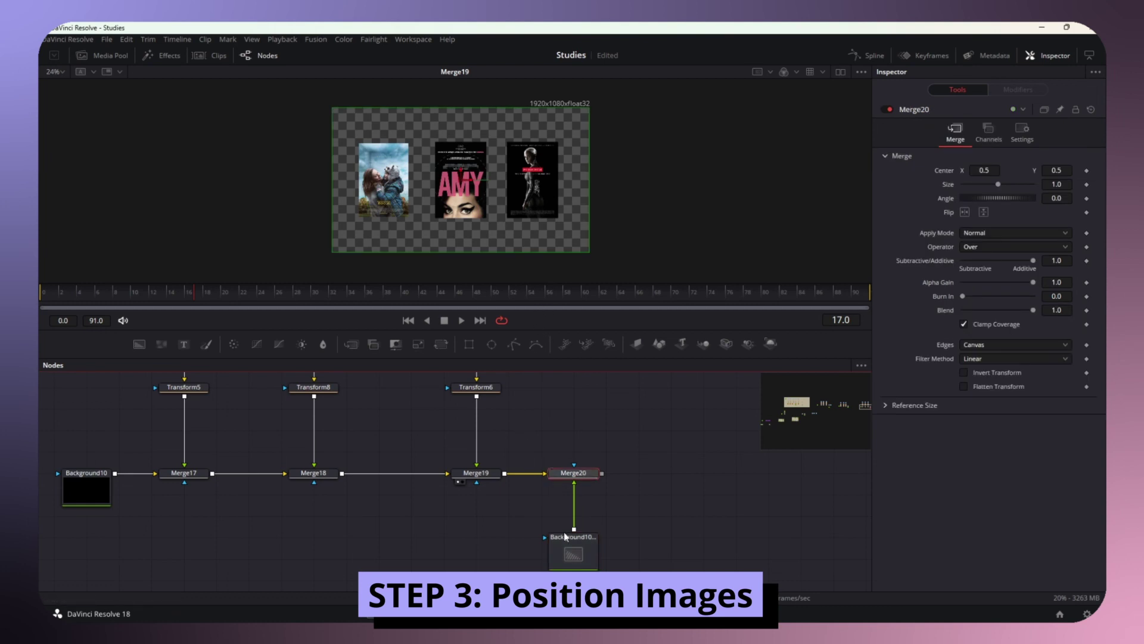
- Set Background10_1 Alpha to 1, view Merge20, and swap its inputs so posters sit on top
left_click(574, 555)
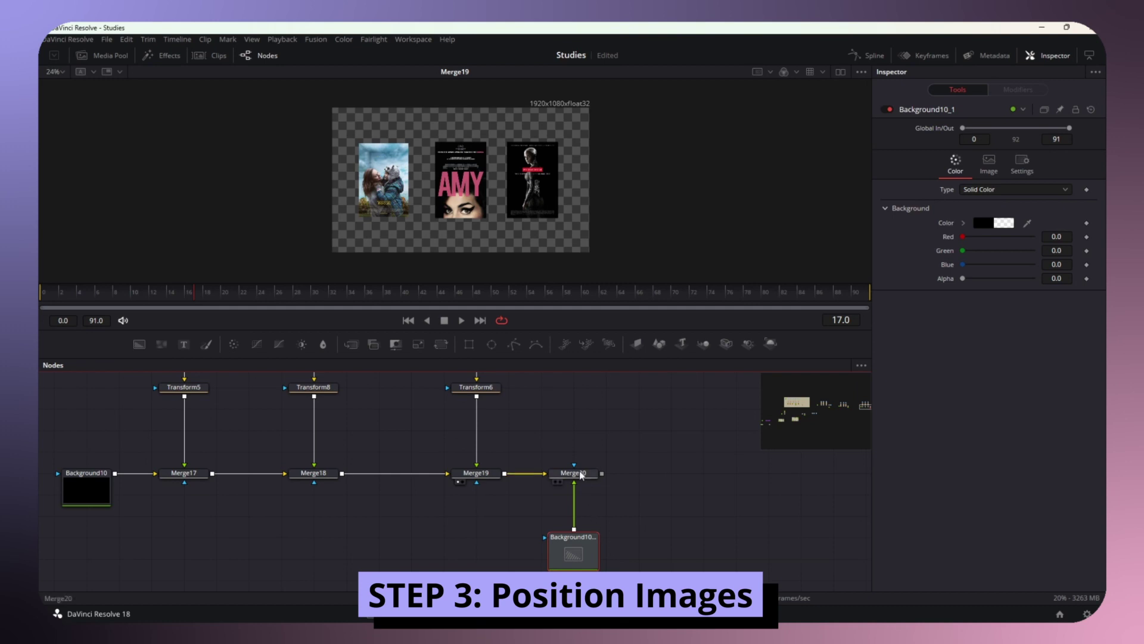
left_click(961, 278)
left_click_drag(961, 278, 1060, 281)
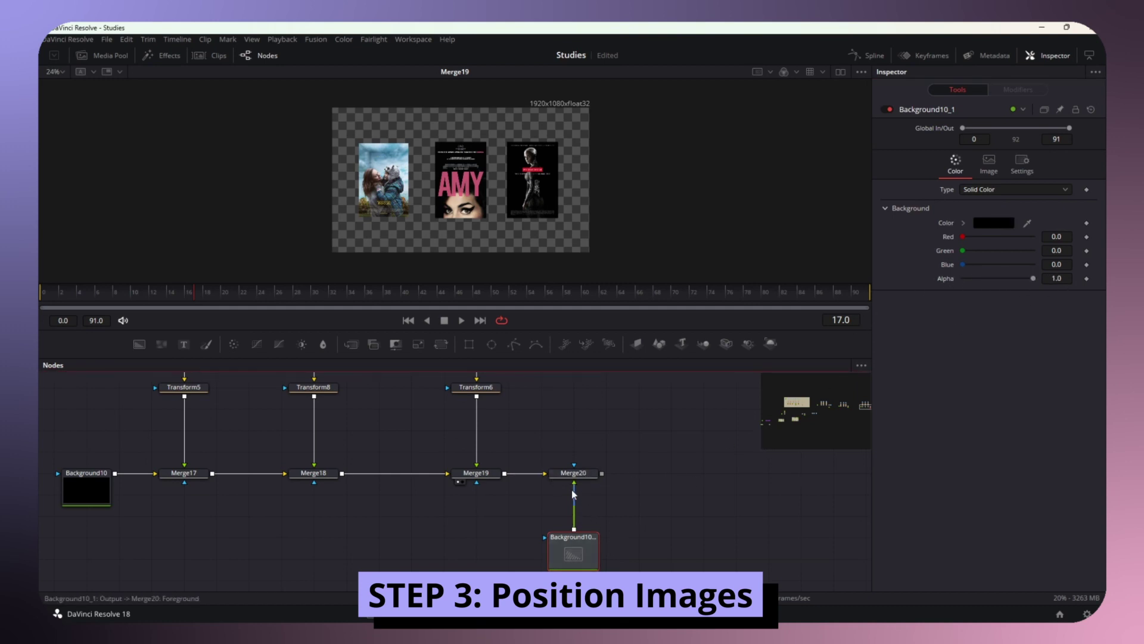
left_click(555, 482)
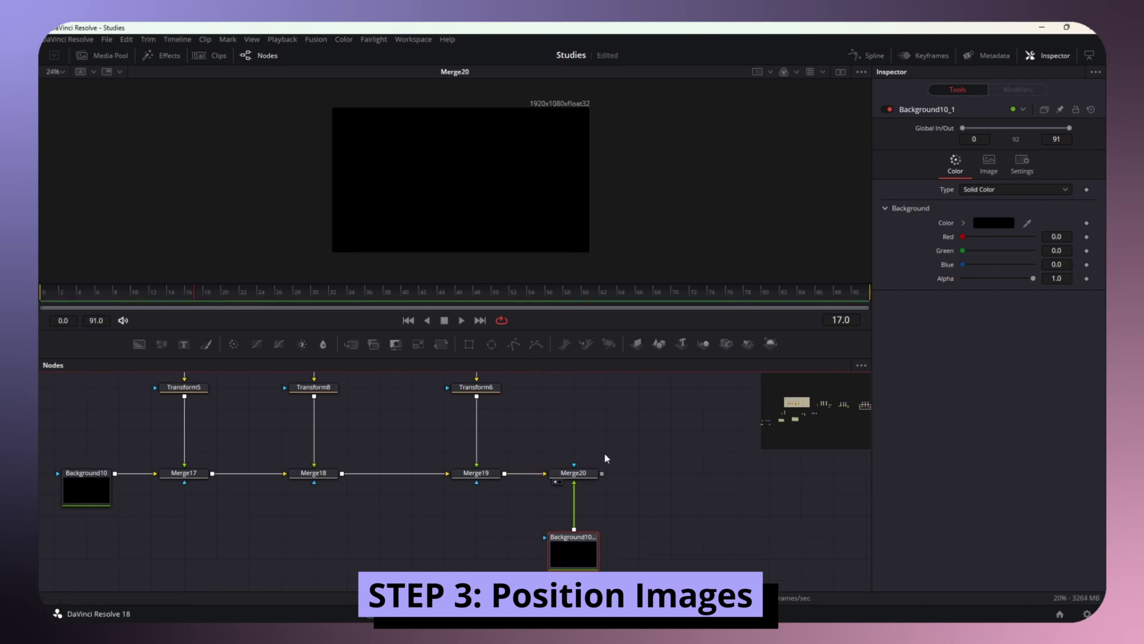
left_click(577, 474)
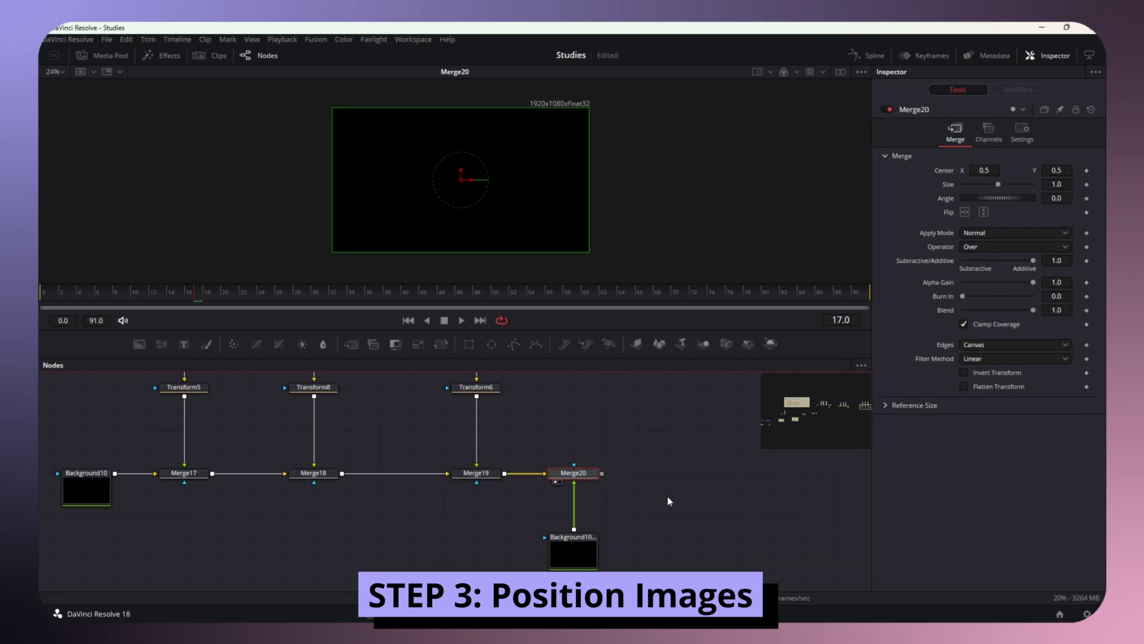
key("ctrl+t")
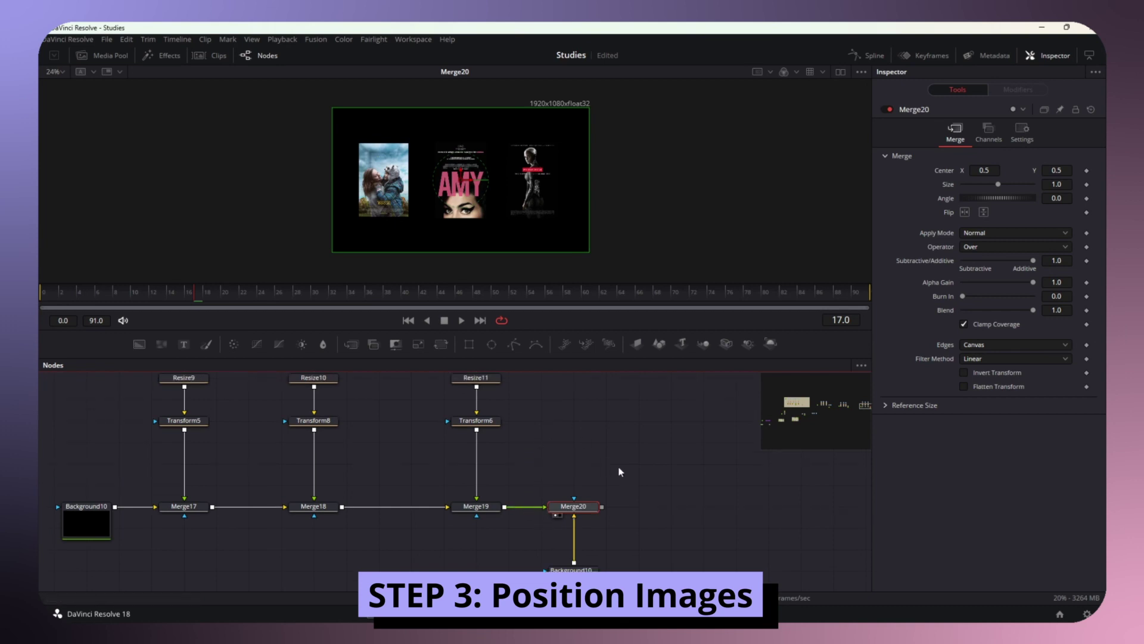
scroll(619, 472, "down", 2)
scroll(618, 473, "down", 3)
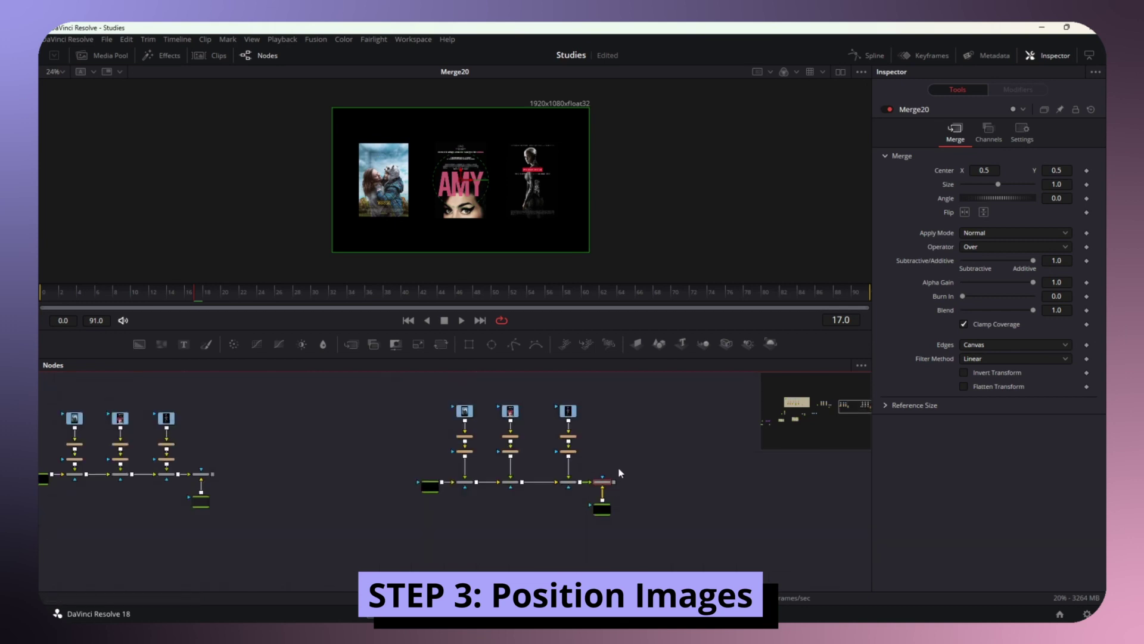
scroll(619, 472, "up", 1)
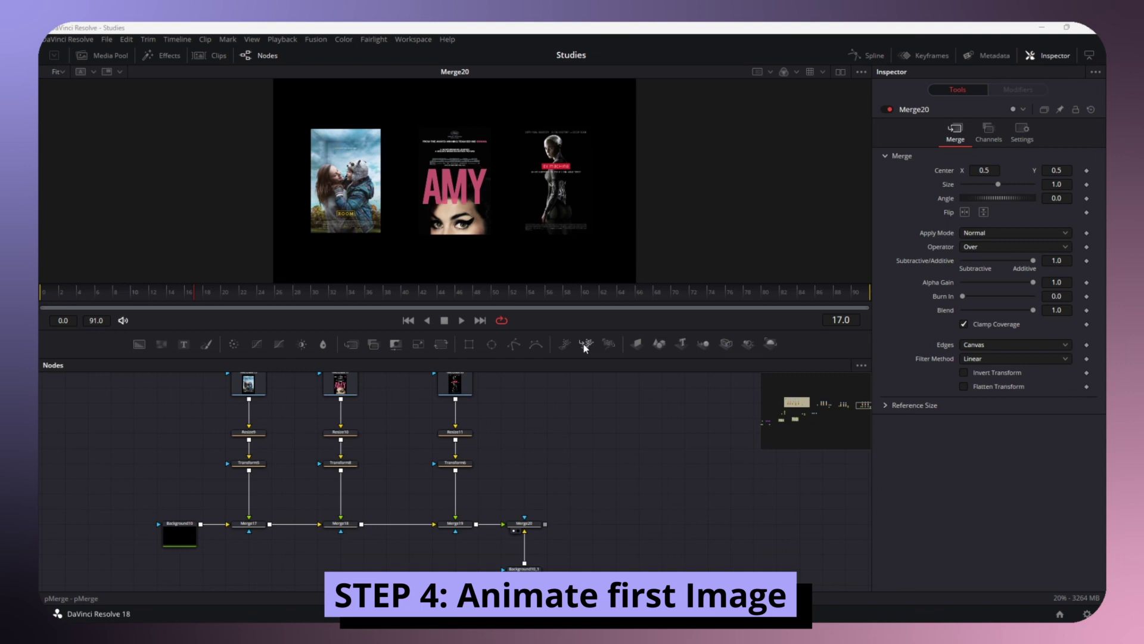
- Keyframe Transform5 Center X at frames 0 and 20, with the Room poster shifted left at frame 0
left_click_drag(128, 295, 44, 298)
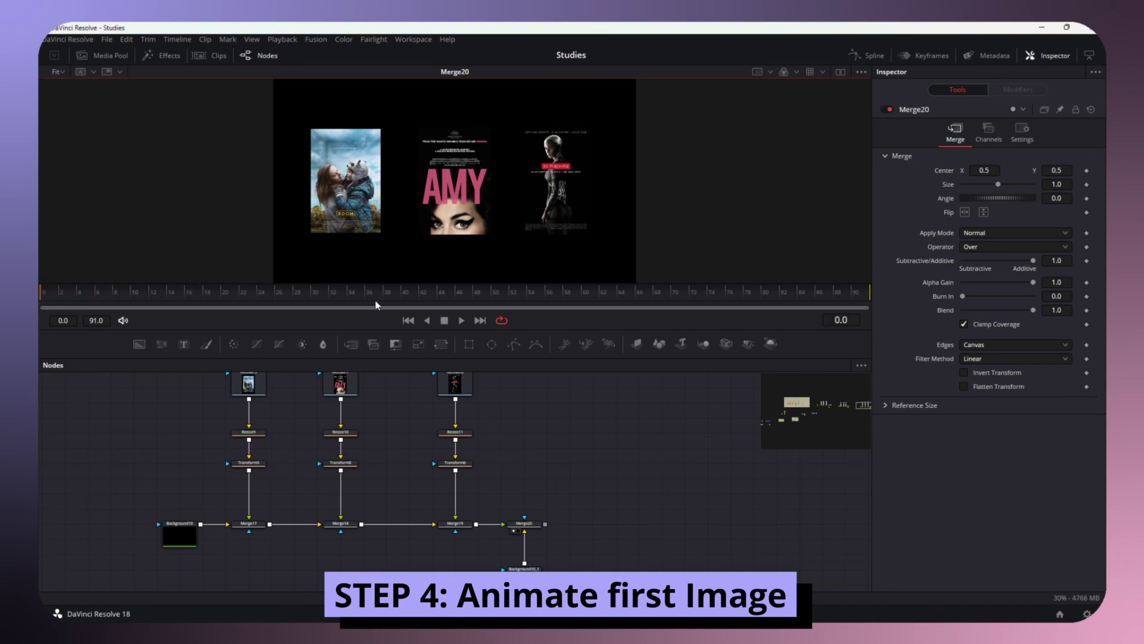
left_click(248, 462)
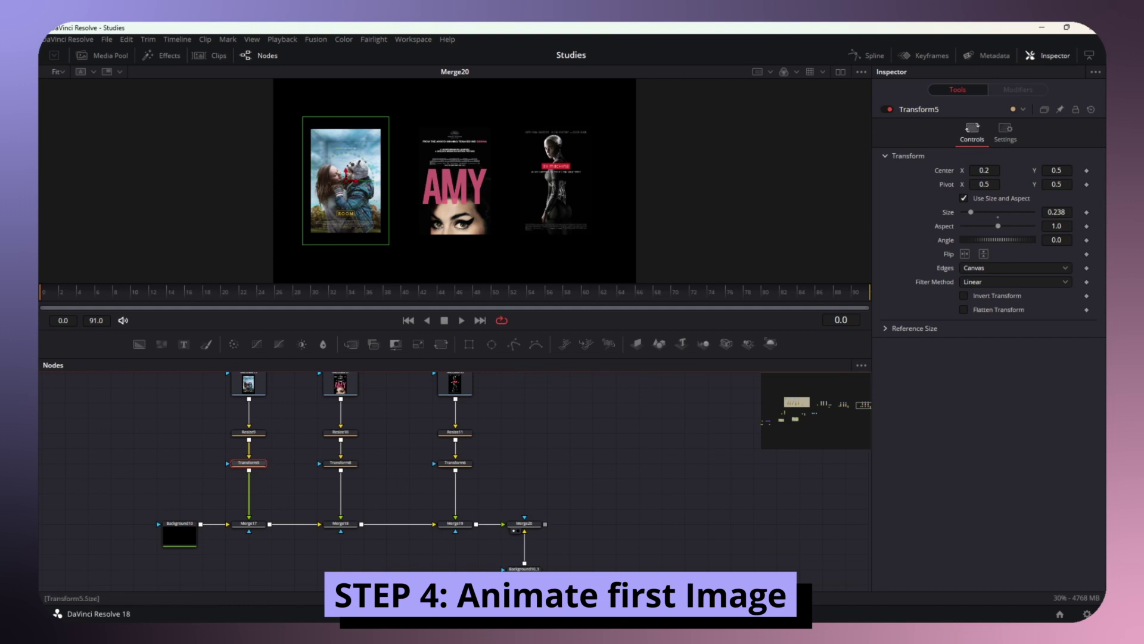
left_click(1088, 171)
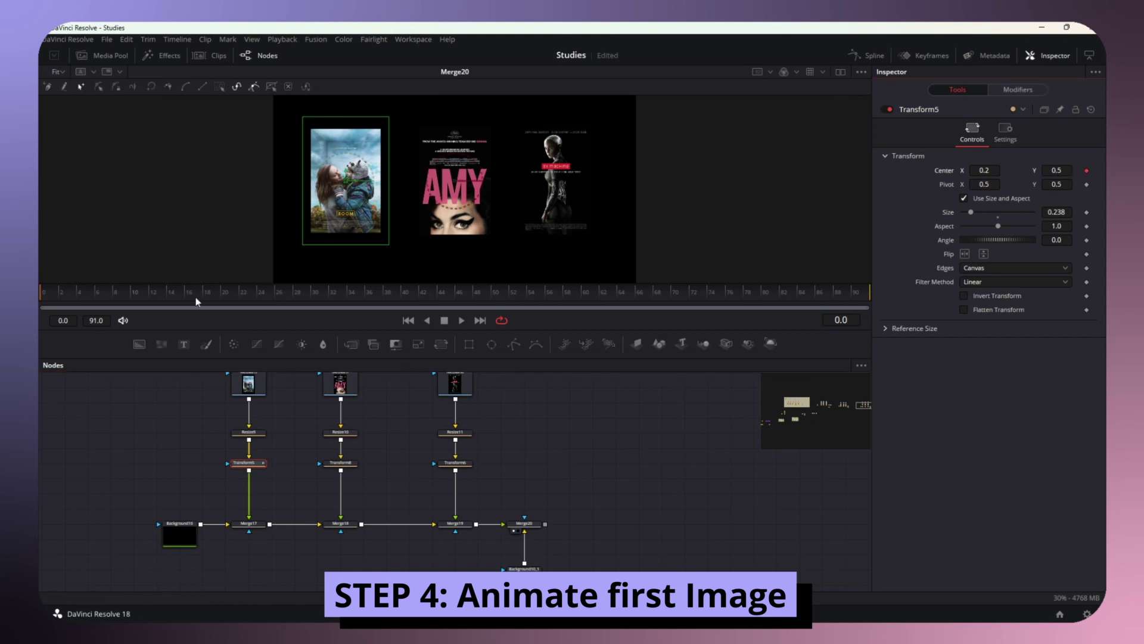
left_click(841, 320)
type("20")
key("Return")
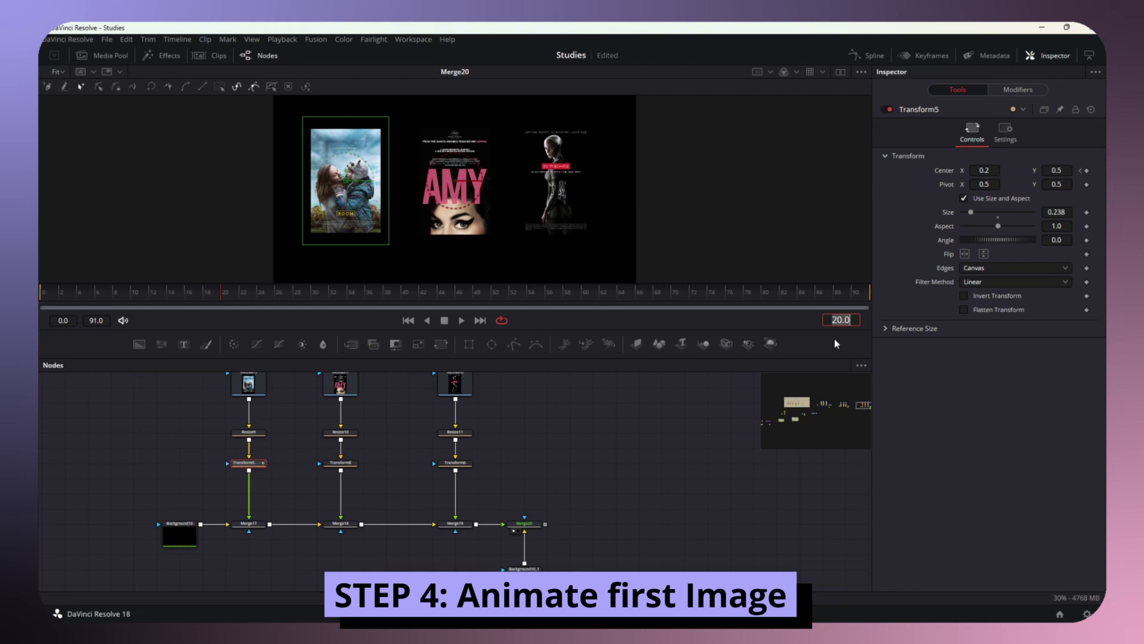
left_click(1087, 171)
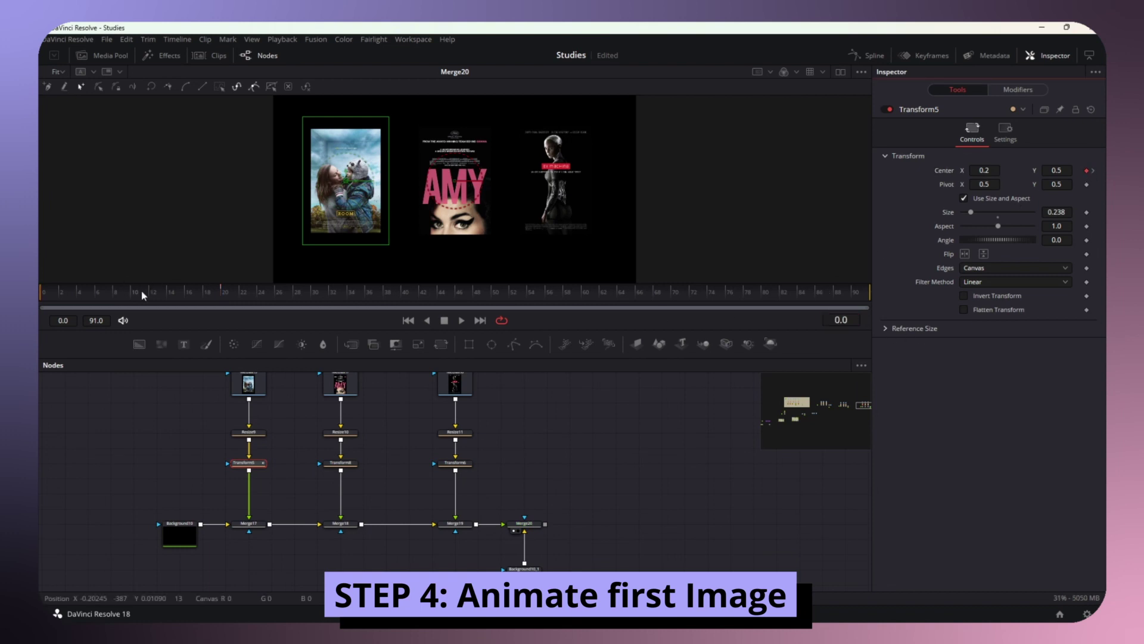
left_click_drag(147, 296, 40, 298)
left_click_drag(987, 169, 957, 170)
- Set the playback range to end around frame 26 and play the slide from the start
mouse_move(133, 298)
left_mouse_down()
mouse_move(107, 298)
mouse_move(123, 299)
left_mouse_up()
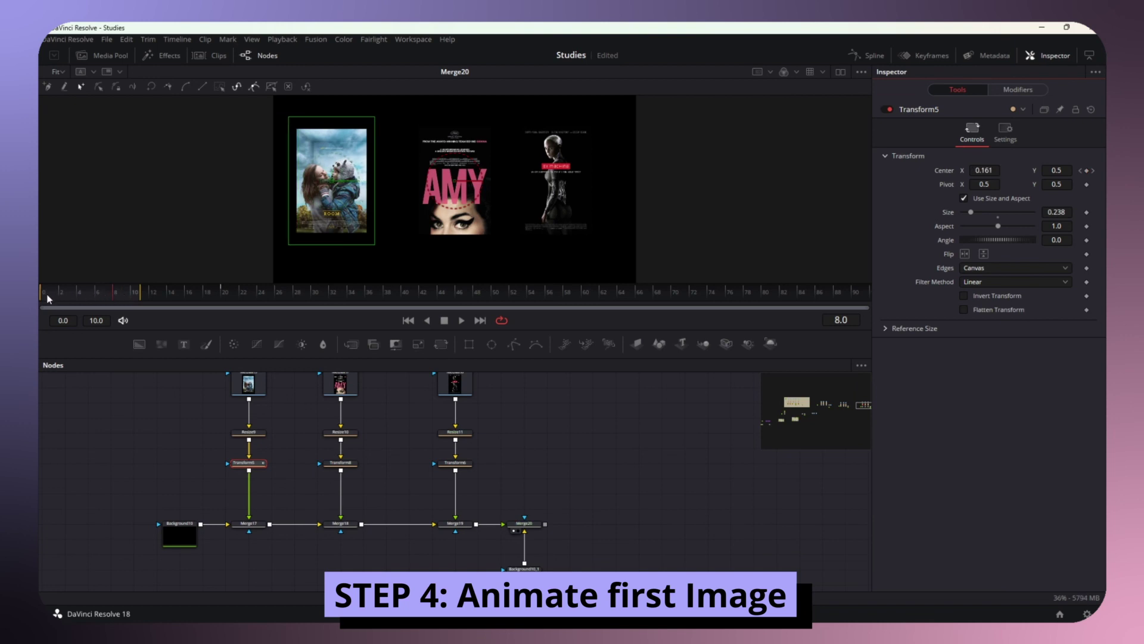
mouse_move(84, 294)
left_mouse_down()
mouse_move(69, 297)
mouse_move(131, 298)
left_mouse_up()
left_click_drag(220, 302, 284, 305)
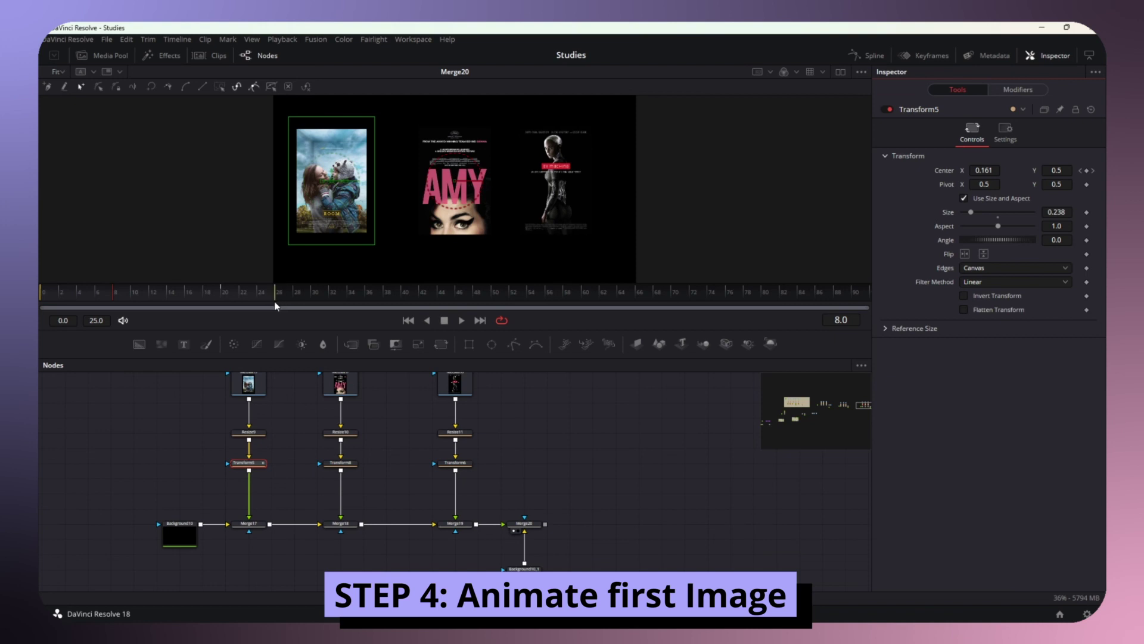
left_click(263, 294)
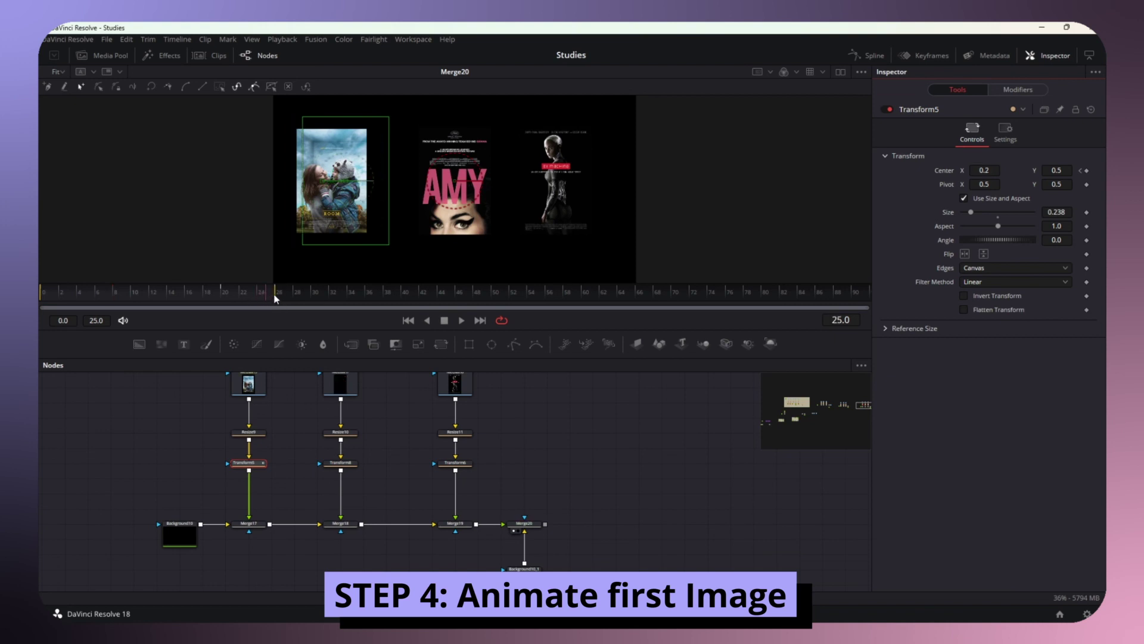
key("Home")
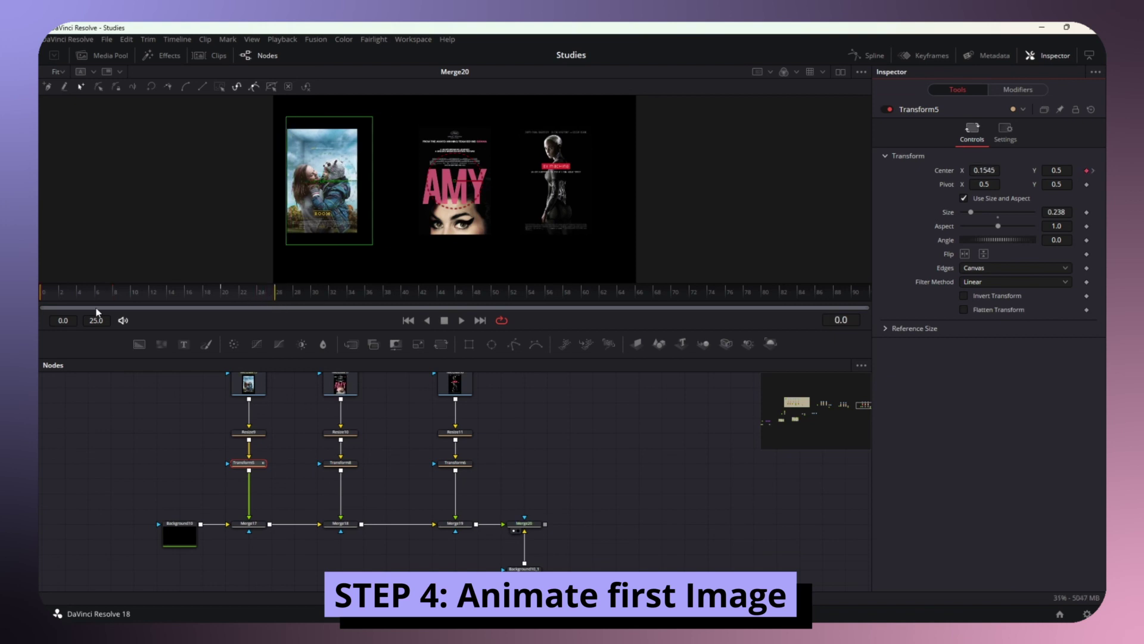
key("space")
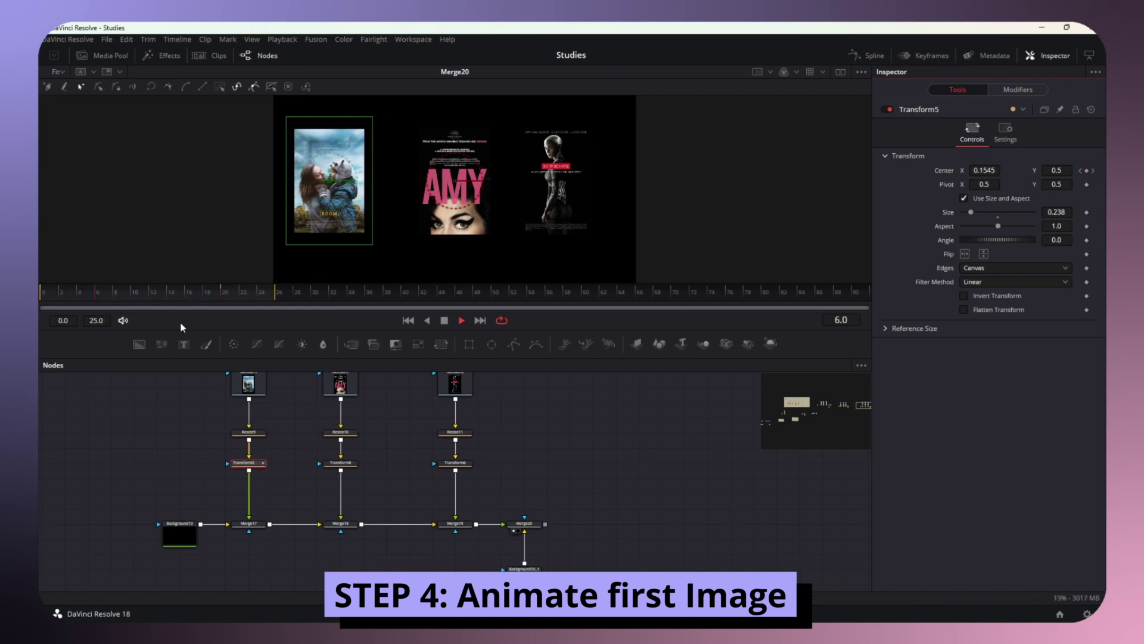
left_click(611, 450)
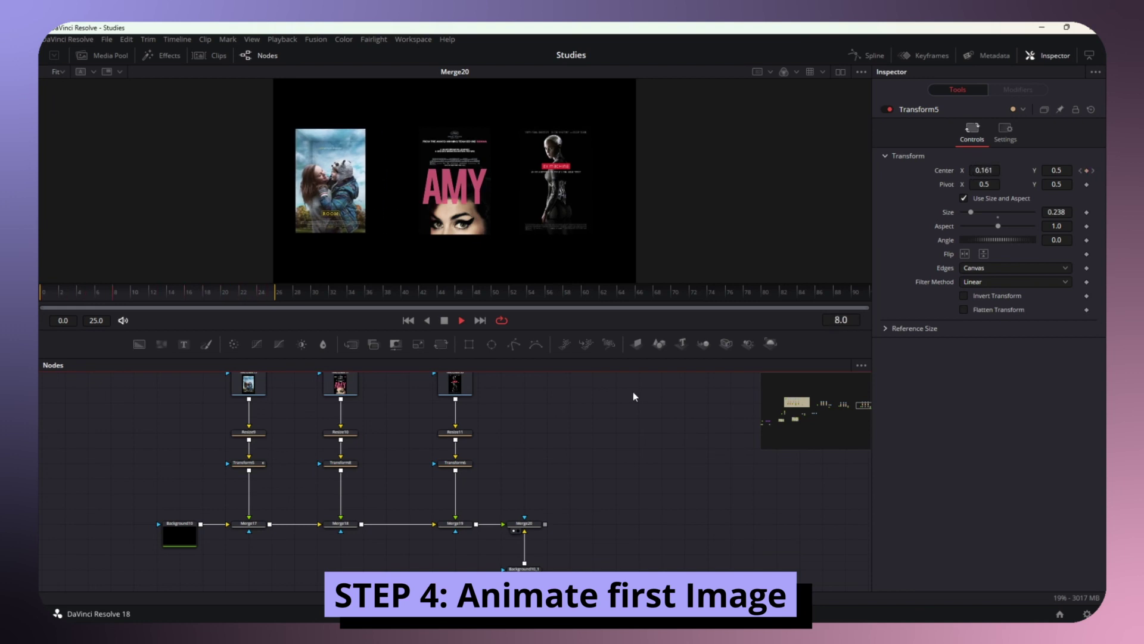
- Show Transform5's Displacement curve in the Spline editor, fitted to view, with both keyframes selected
key("space")
left_click(868, 58)
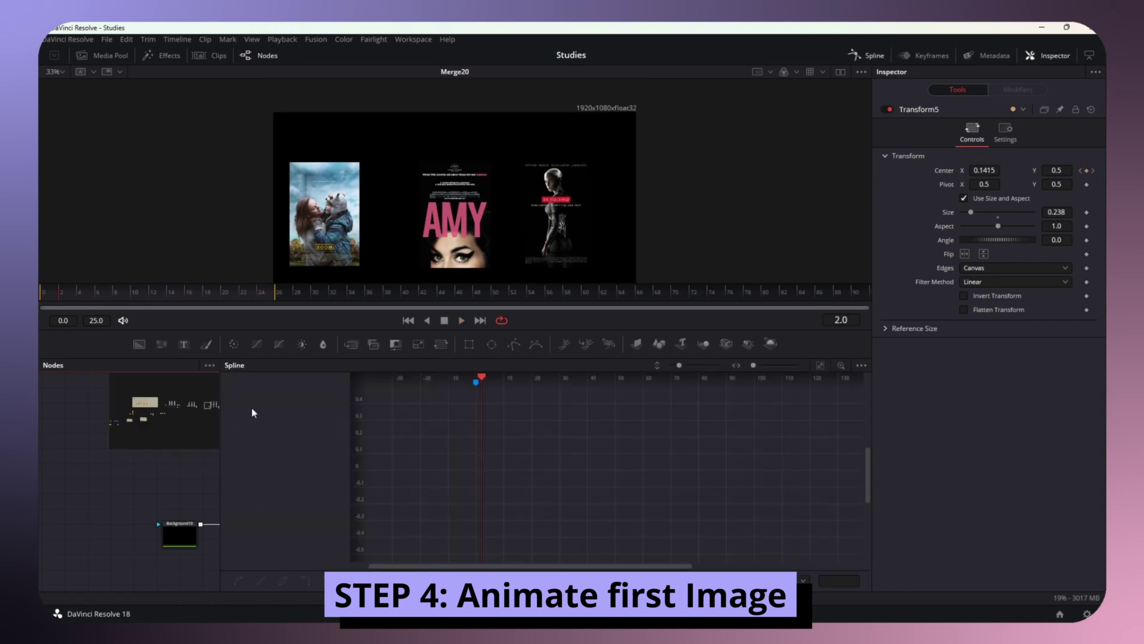
left_click_drag(221, 447, 490, 447)
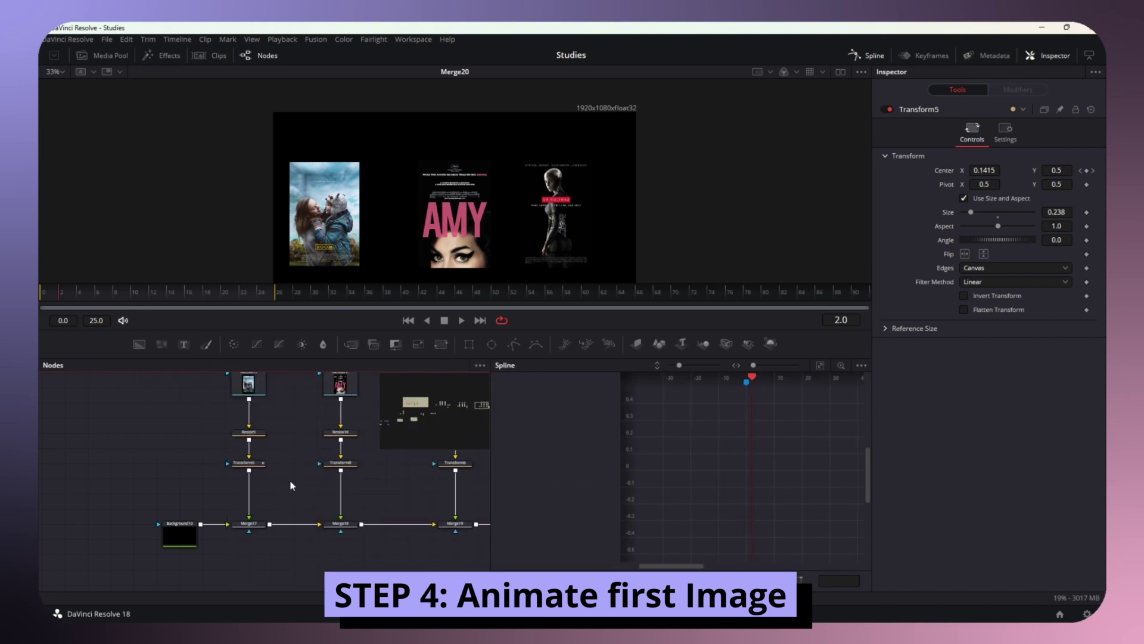
left_click(257, 467)
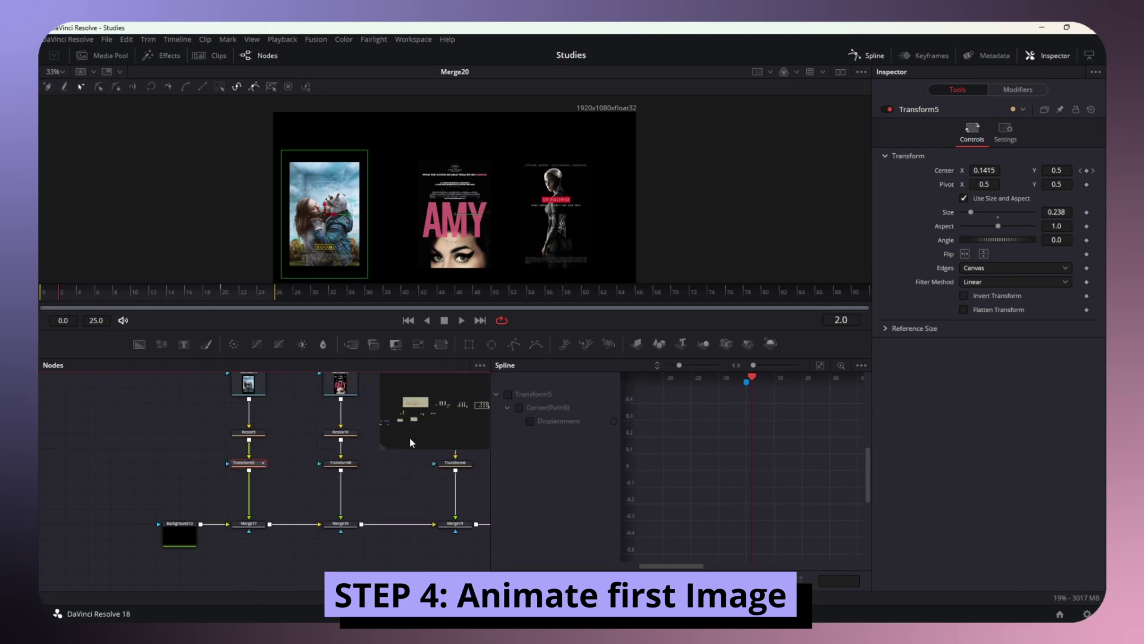
scroll(328, 461, "right", 3)
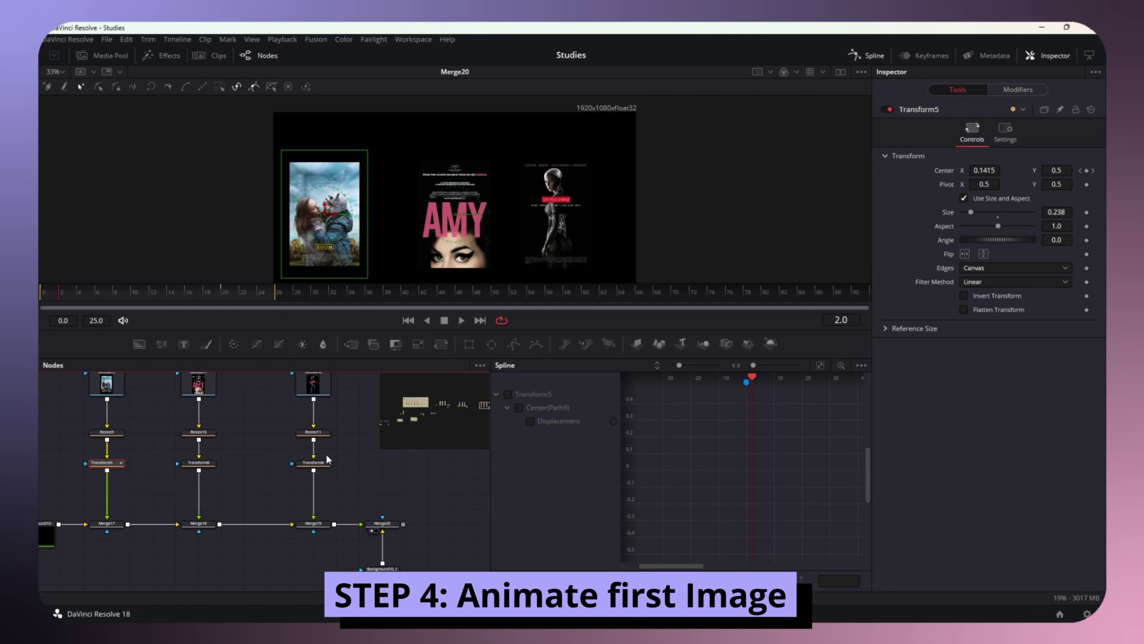
scroll(326, 453, "left", 3)
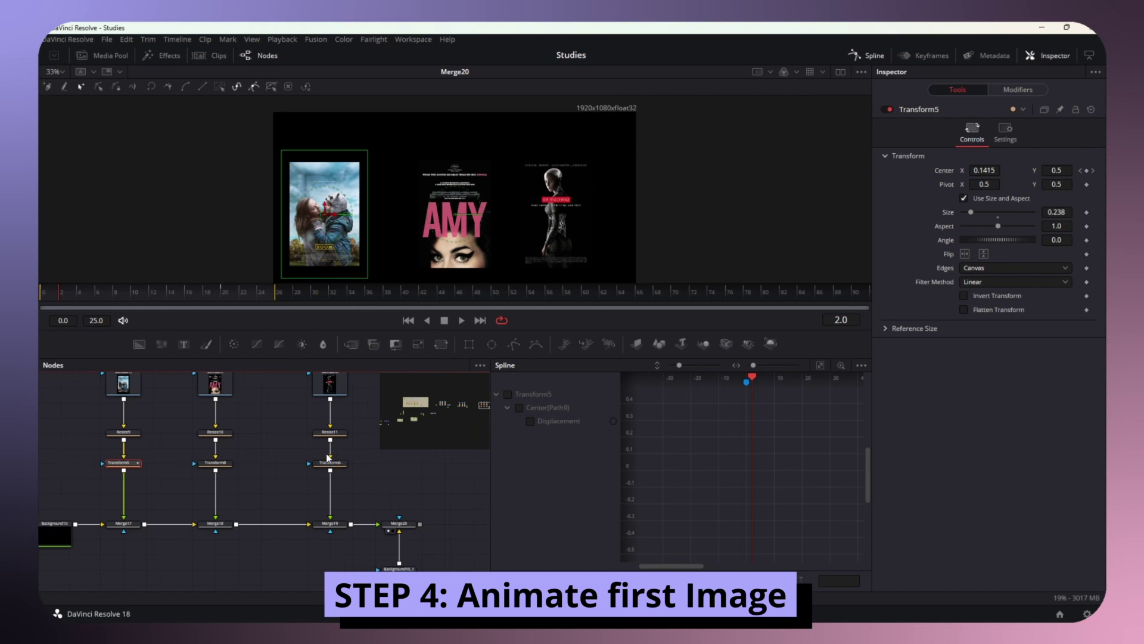
left_click(535, 397)
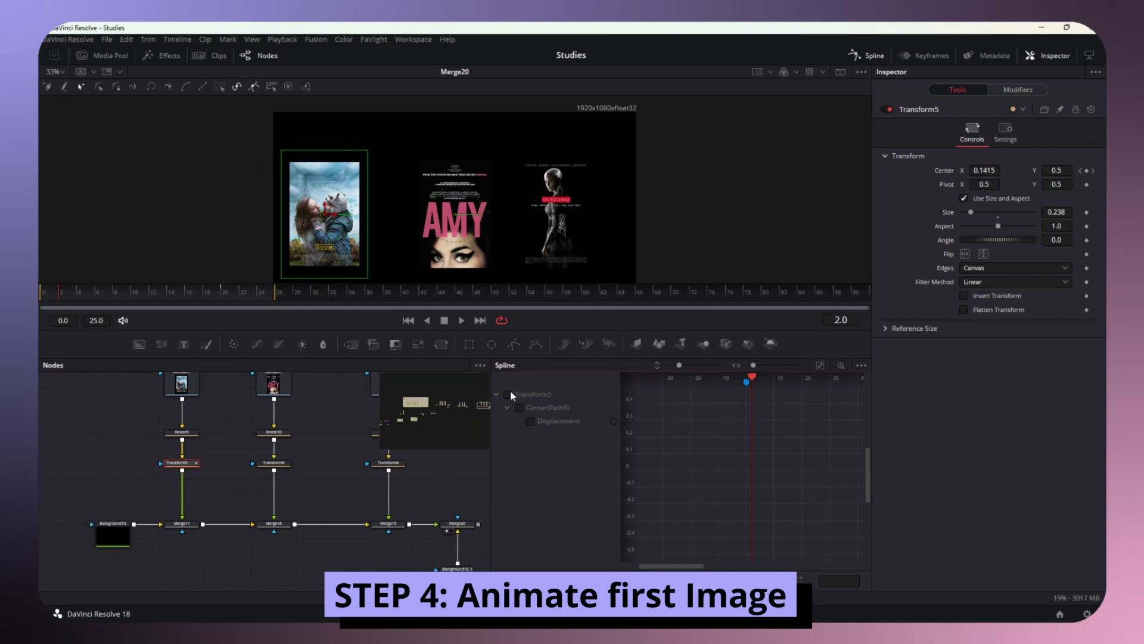
key("ctrl+f")
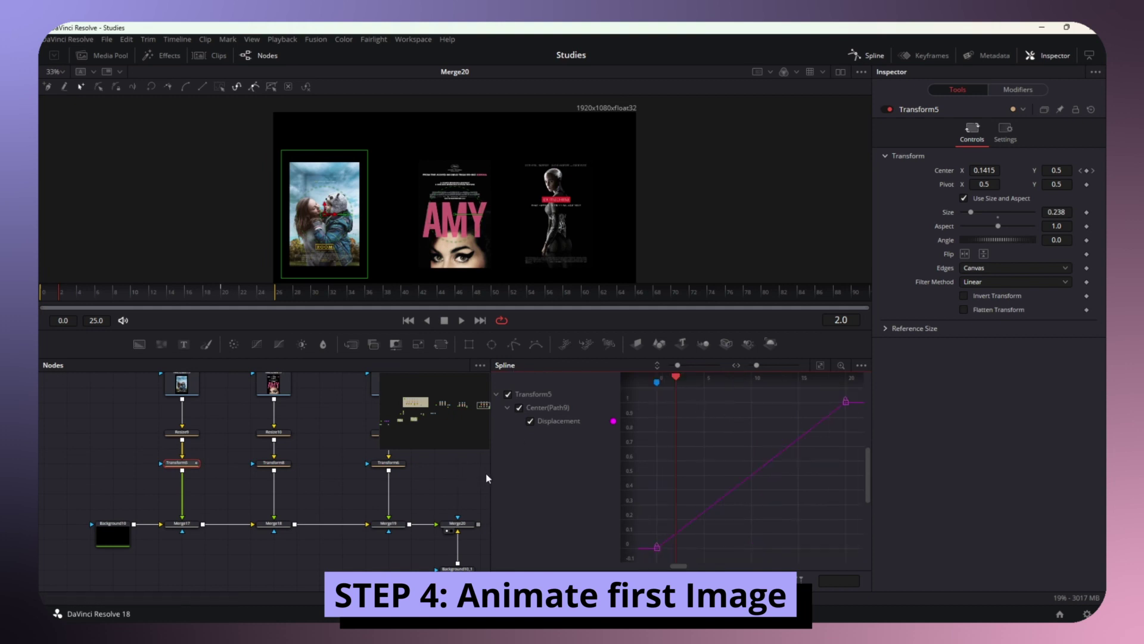
left_click_drag(491, 473, 418, 474)
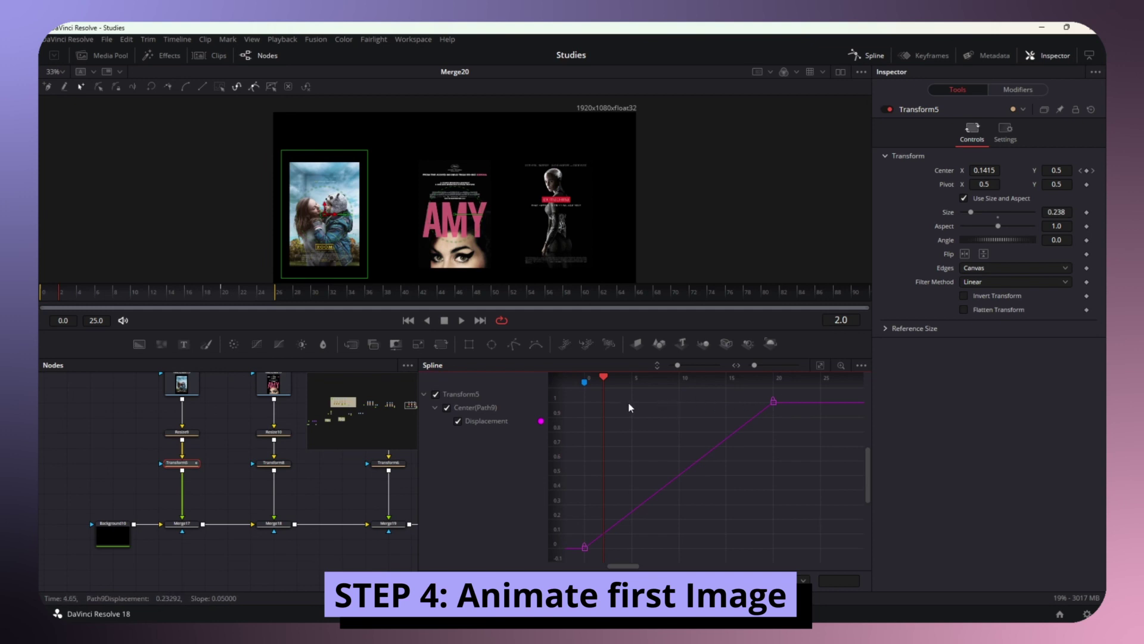
key("ctrl+a")
- Apply an Out Cubic ease to the selected keyframes and preview the poster motion
right_click(690, 471)
mouse_move(771, 305)
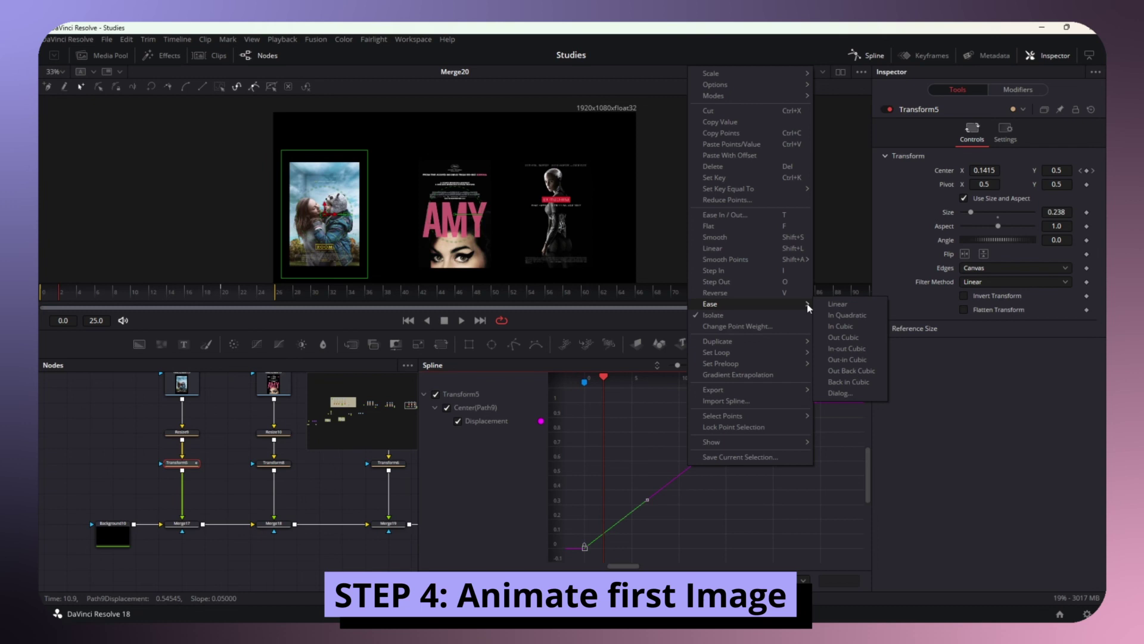
left_click(851, 336)
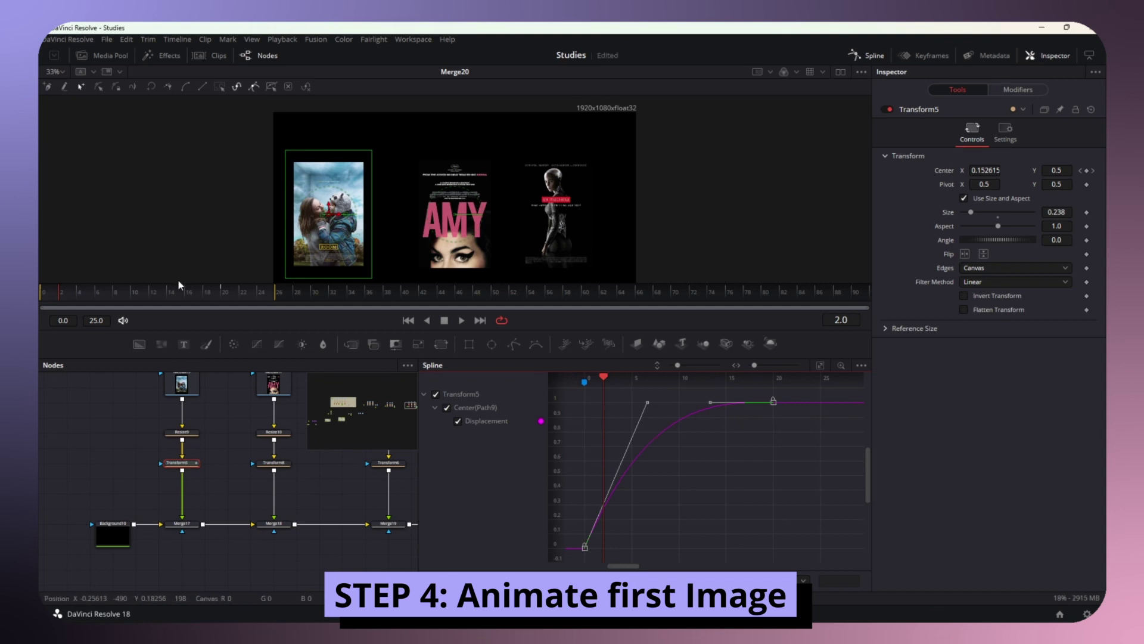
key("space")
key("space")
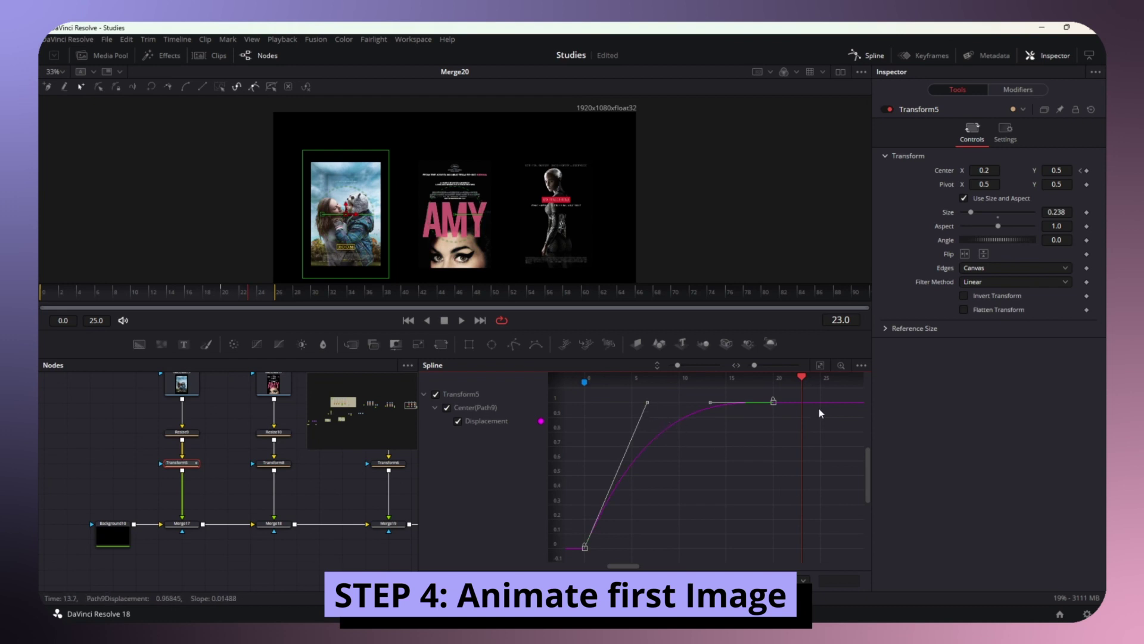
- Drag the first Bezier handle to steepen the curve's start, then replay to check
scroll(691, 403, "up", 2)
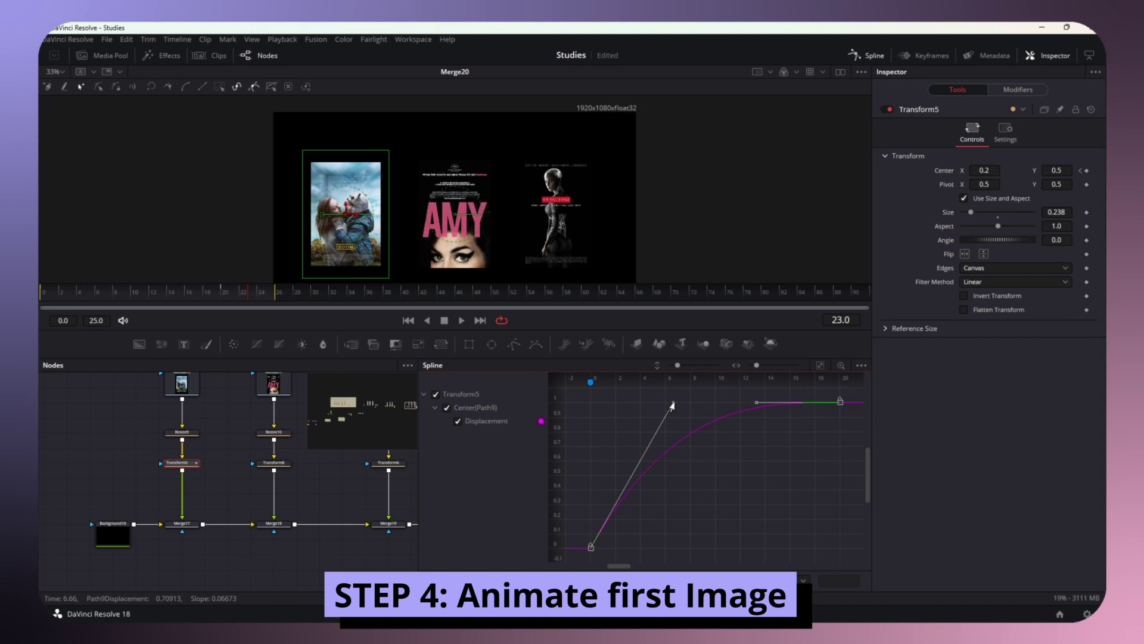
left_click_drag(673, 405, 587, 394)
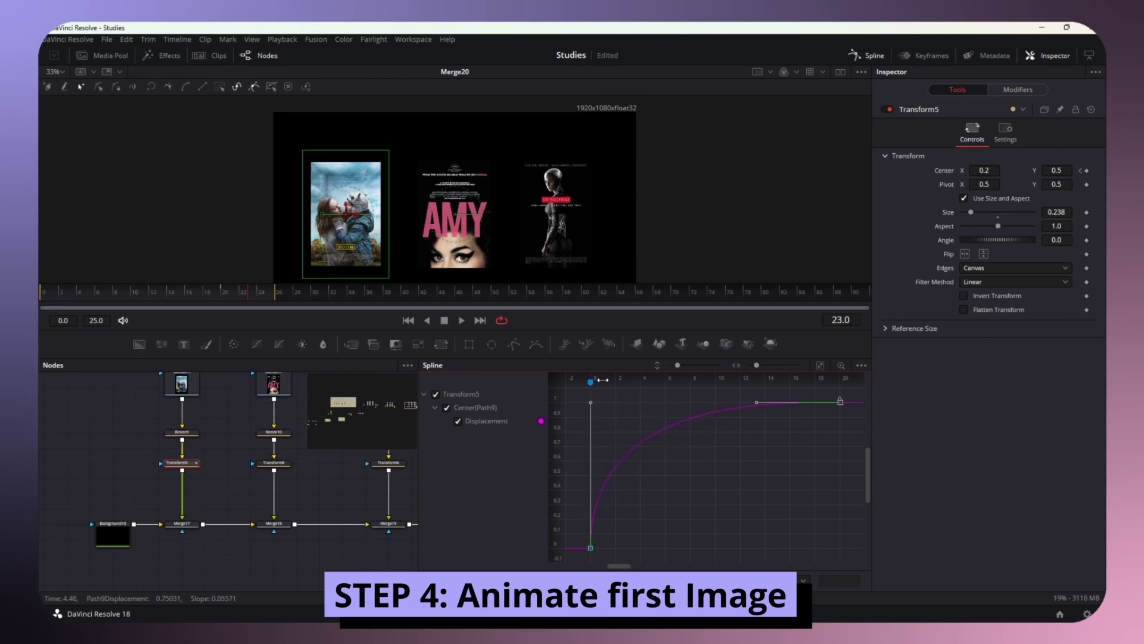
key("space")
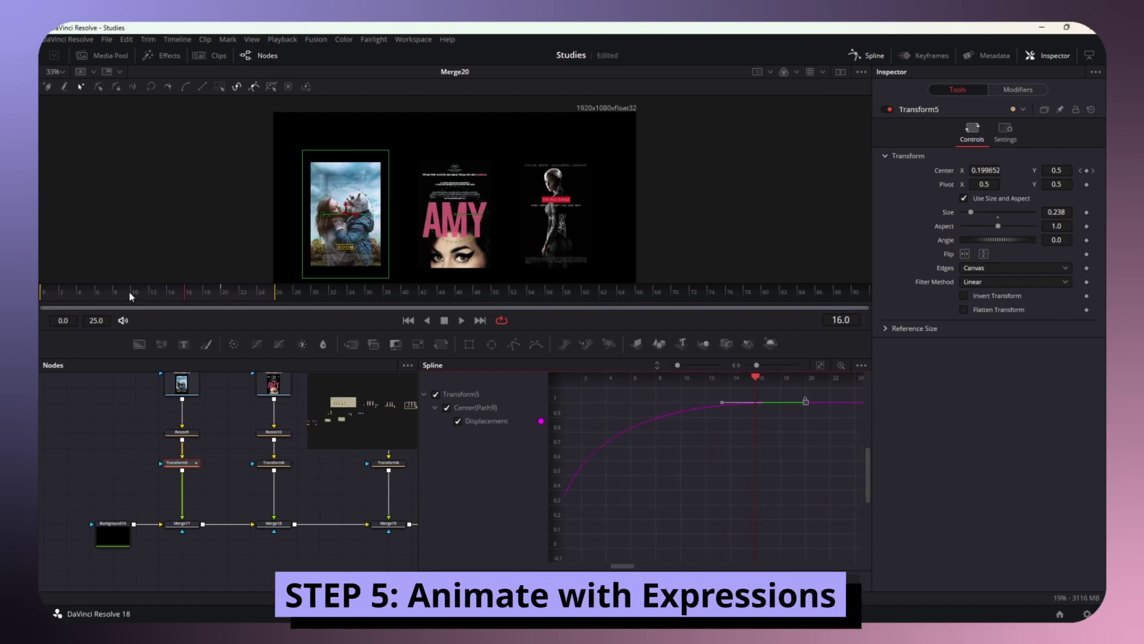
left_click(288, 470)
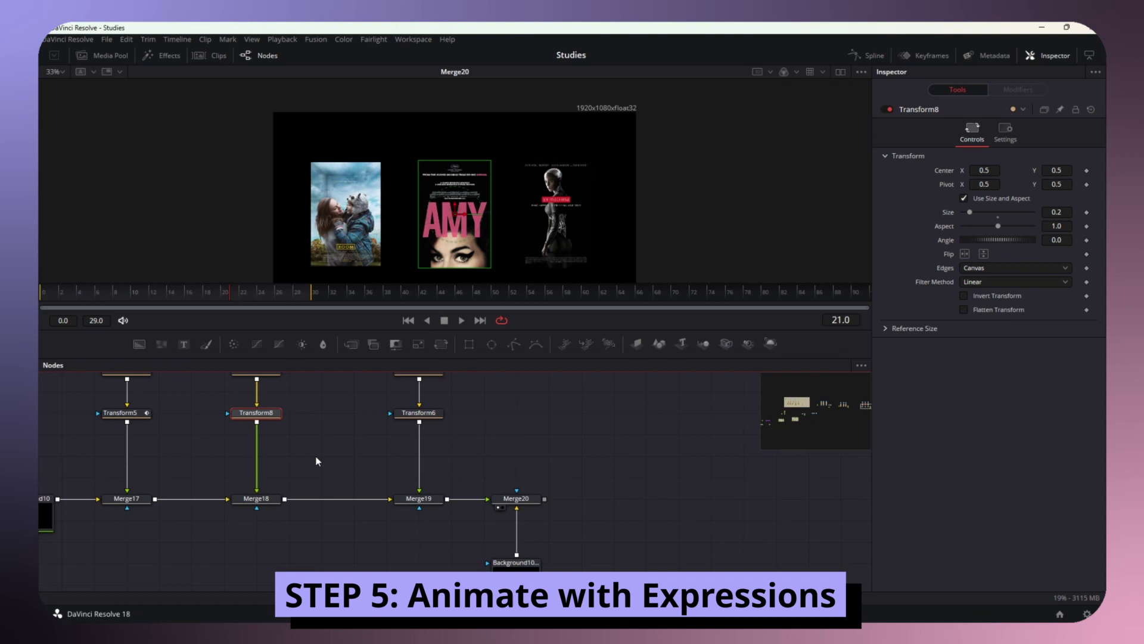
- Rename the first poster's transform node to TransformFirstPoster
left_click(122, 413)
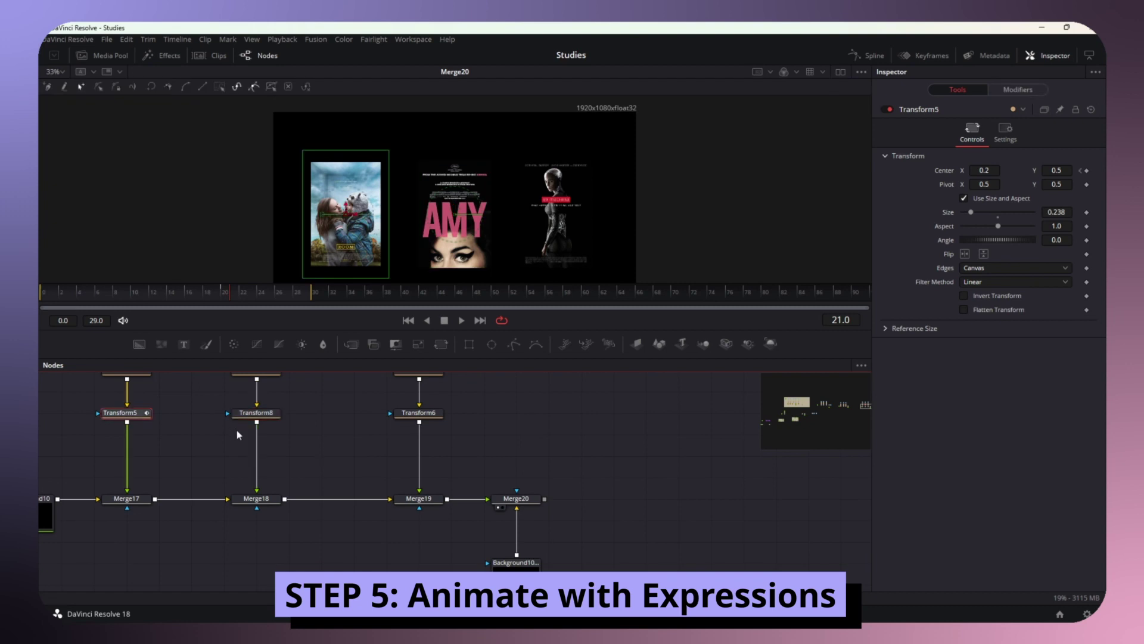
key("F2")
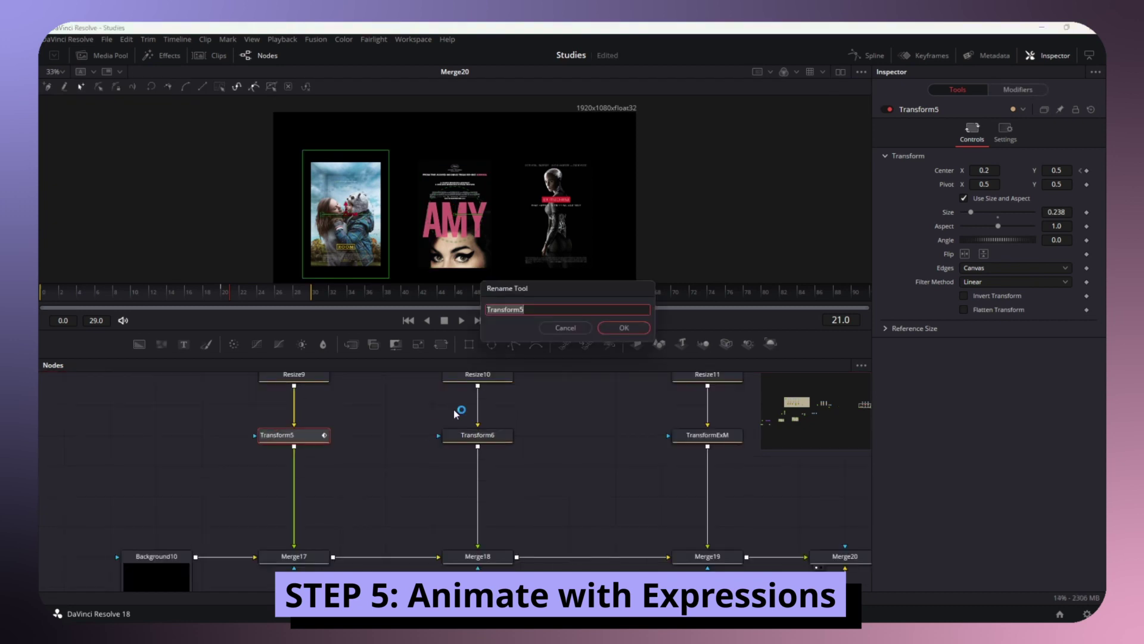
key("BackSpace")
type("FisstPoster")
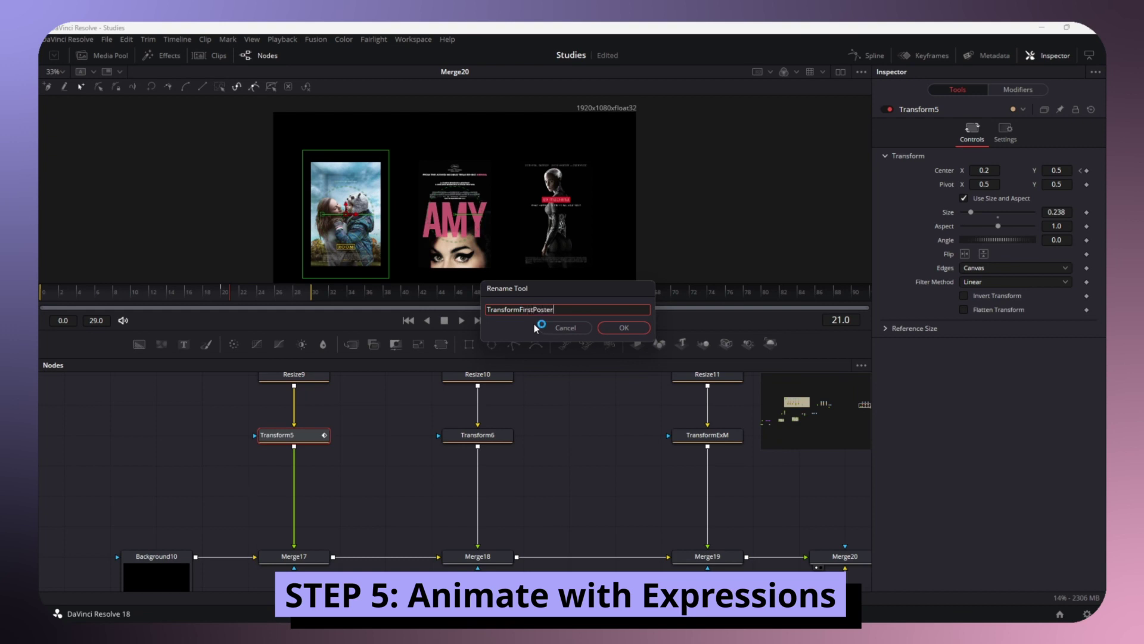
key("Return")
- Rename the second and third transform nodes TransformSecondPoster and TransformThirdPoster
left_click(480, 437)
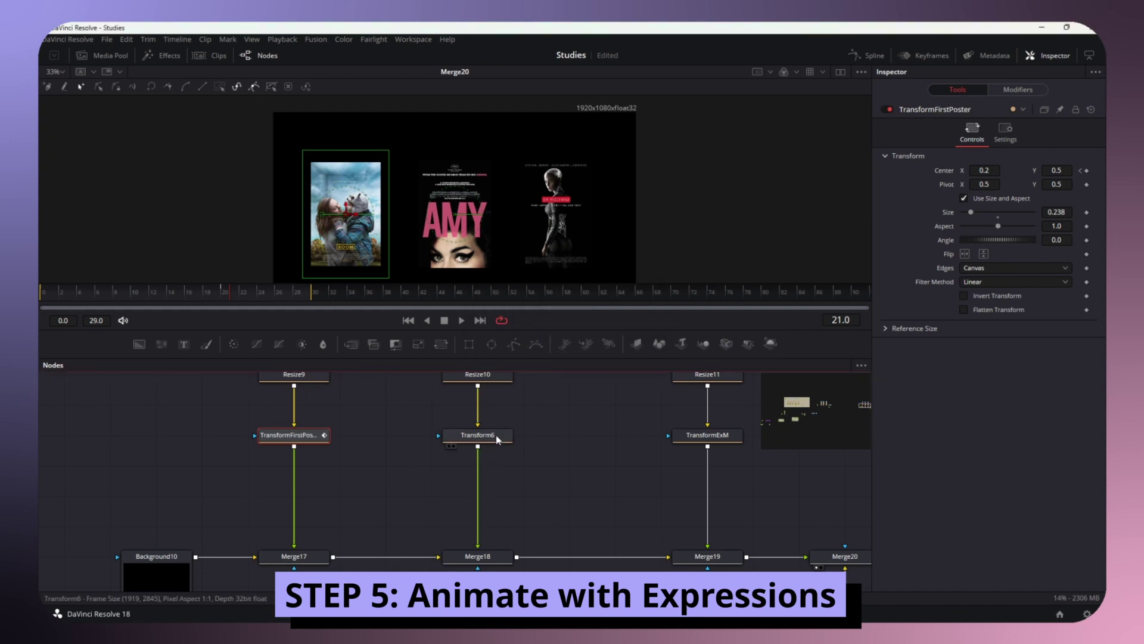
key("F2")
type("Transfor")
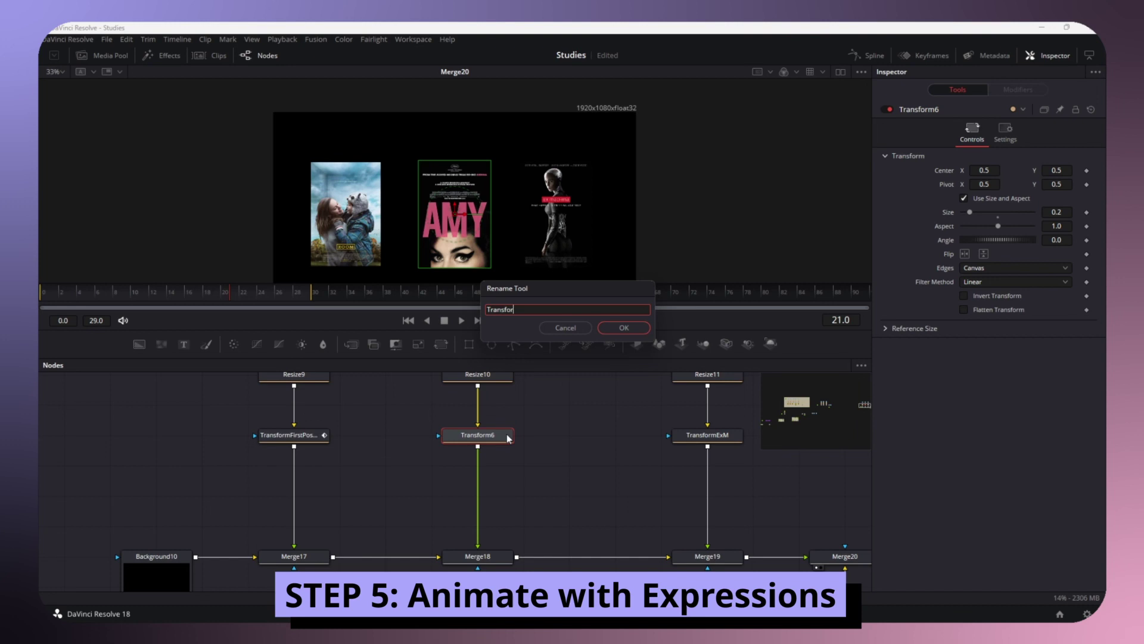
type("mSecondPoster")
key("Return")
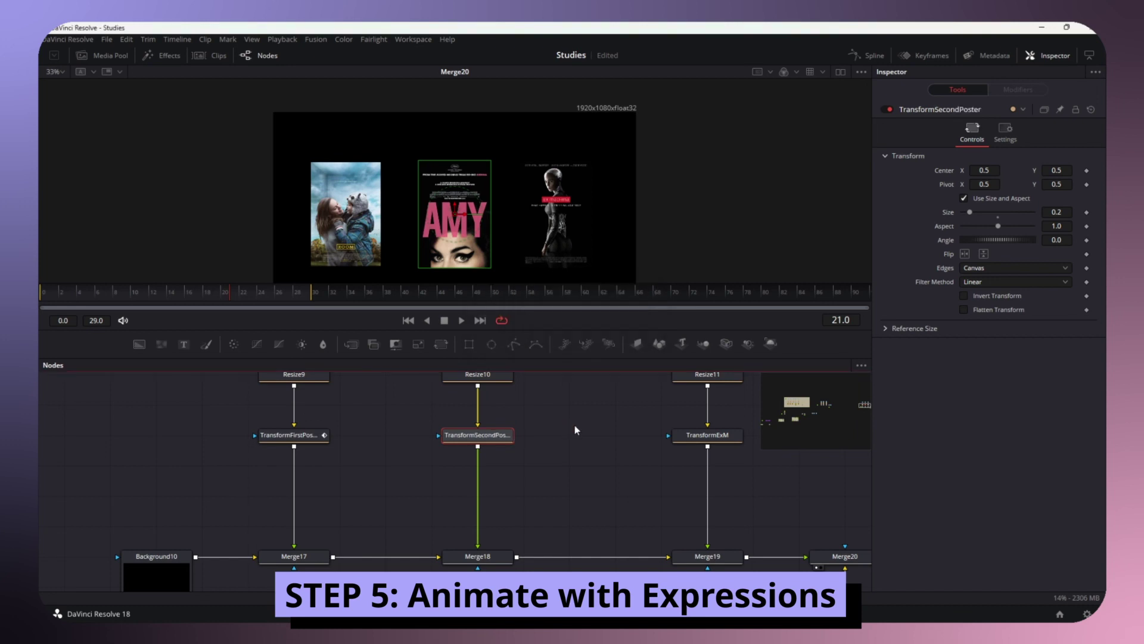
left_click(684, 435)
key("F2")
type("TransformThirdPoster")
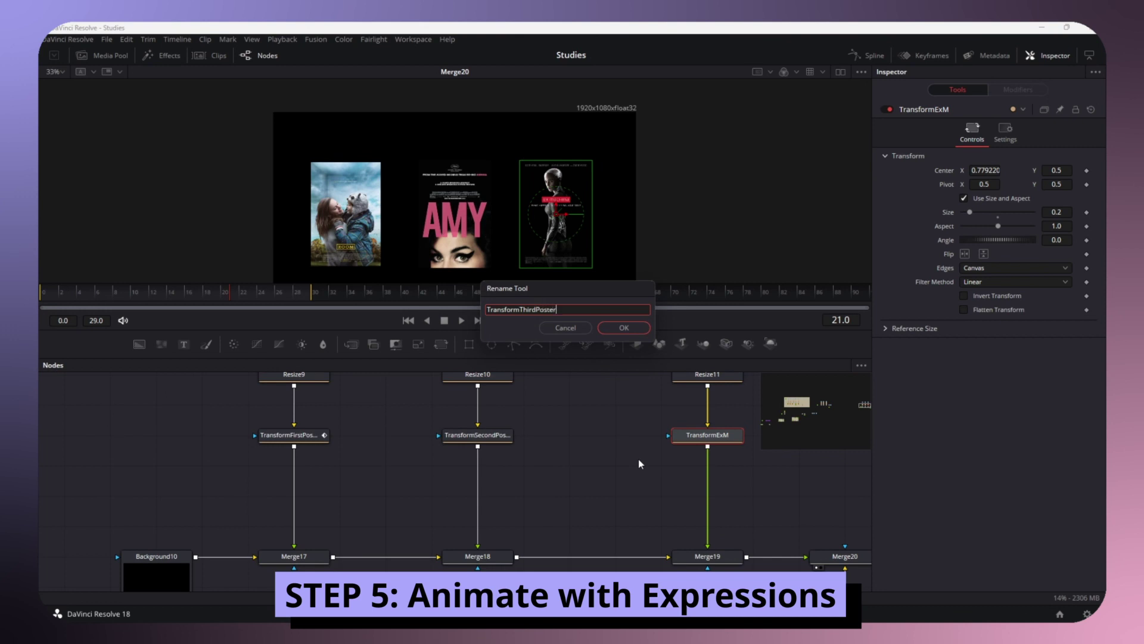
key("Return")
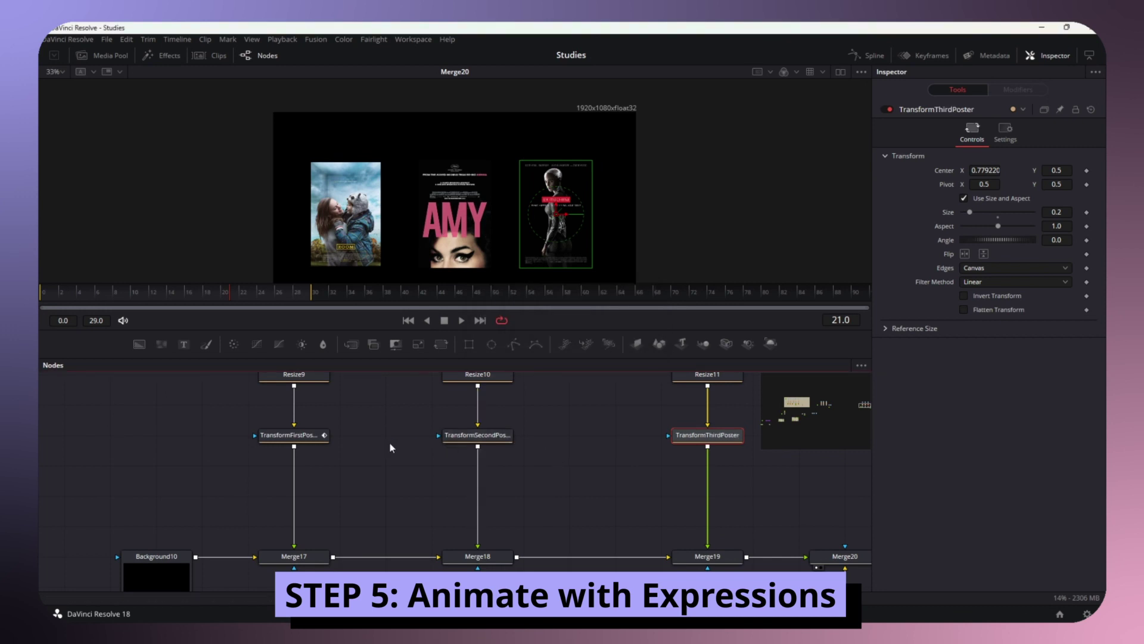
left_click(295, 436)
- Add an expression to TransformSecondPoster's Center: TransformFirstPoster:GetValue("Center")
left_click(464, 439)
left_click(703, 435)
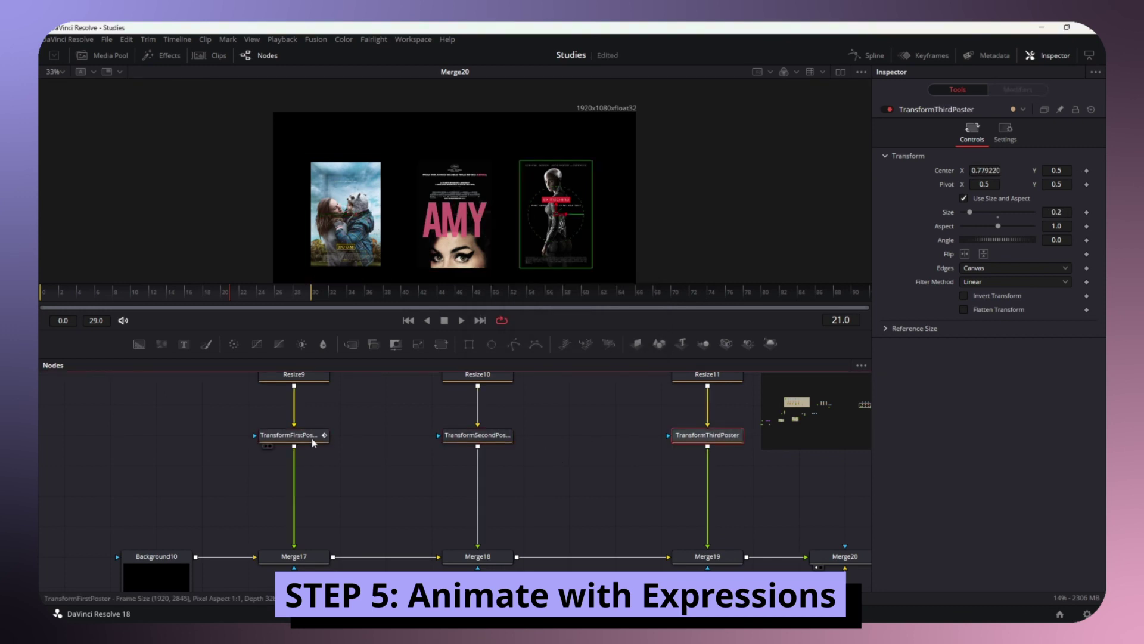
left_click(312, 438)
left_click(477, 435)
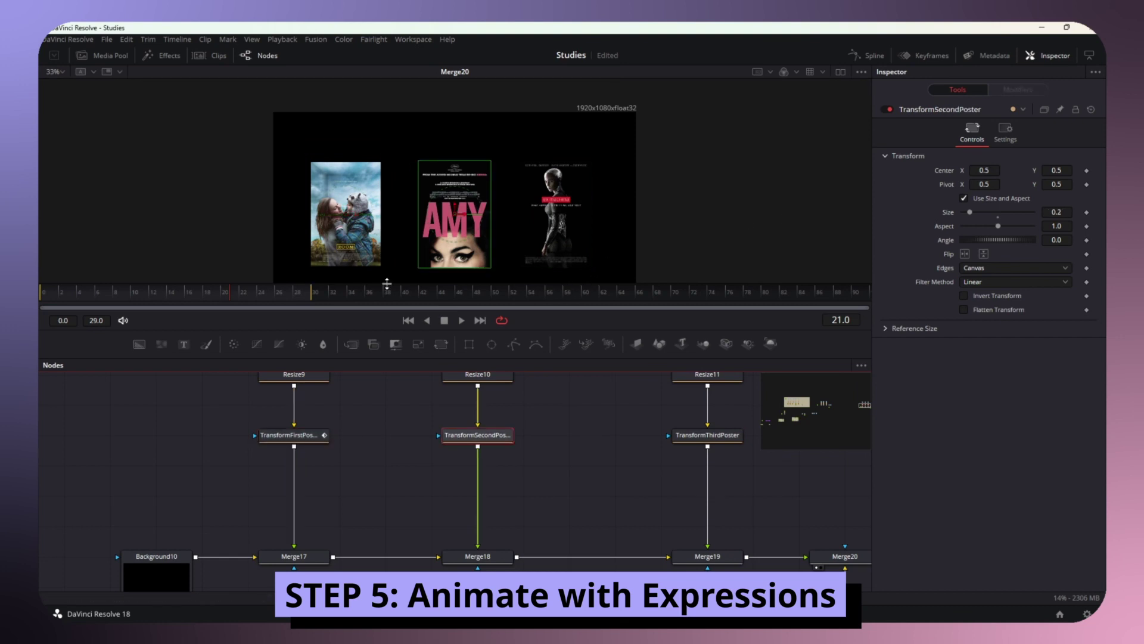
right_click(951, 175)
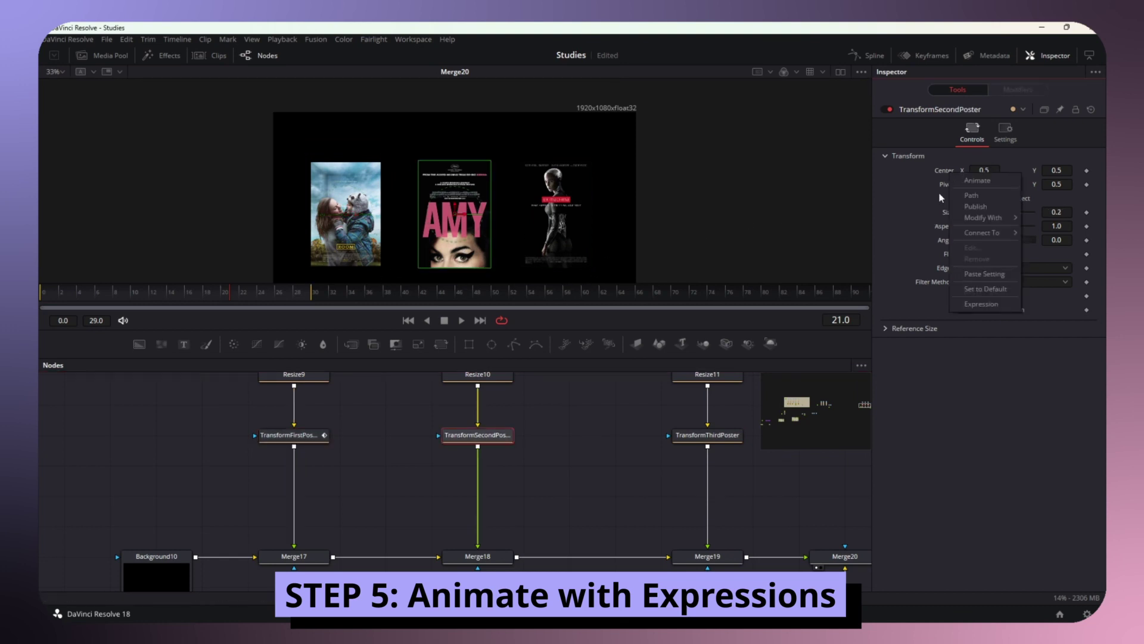
left_click(991, 304)
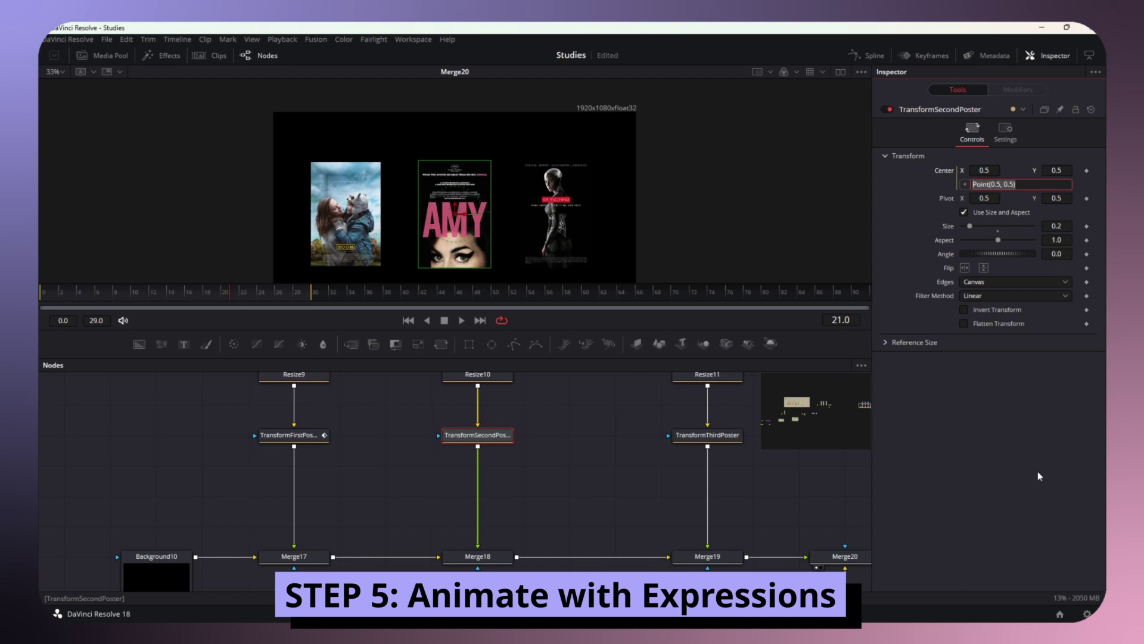
type("TransformFirstPoster:GetValue")
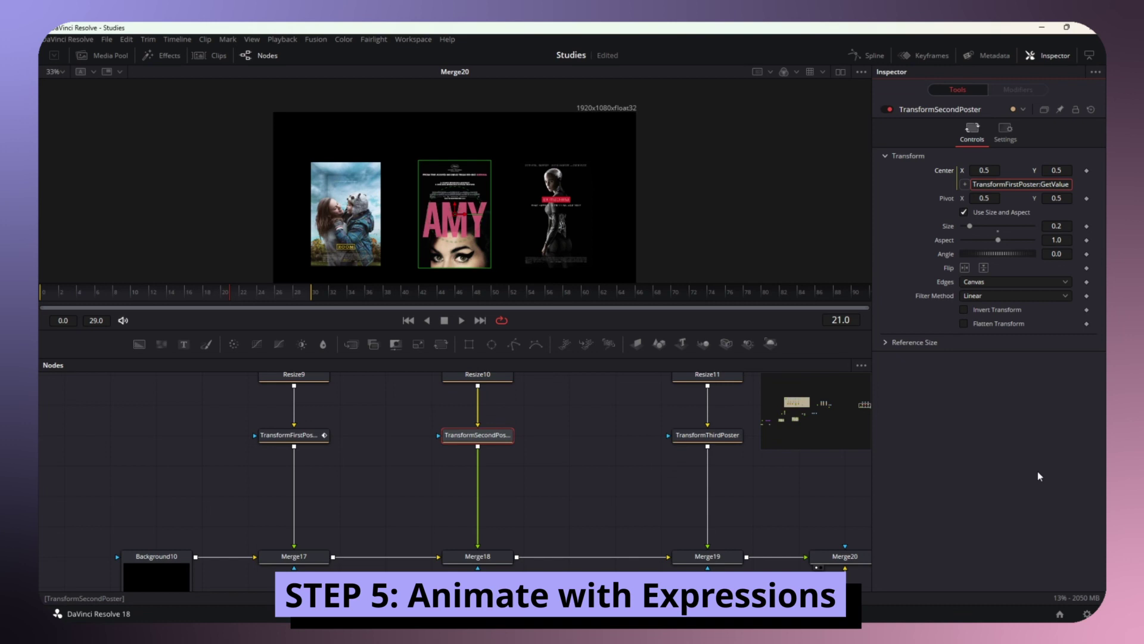
type("(\"Center\")")
- Commit the Center expression and play from frame 10 to preview
key("Return")
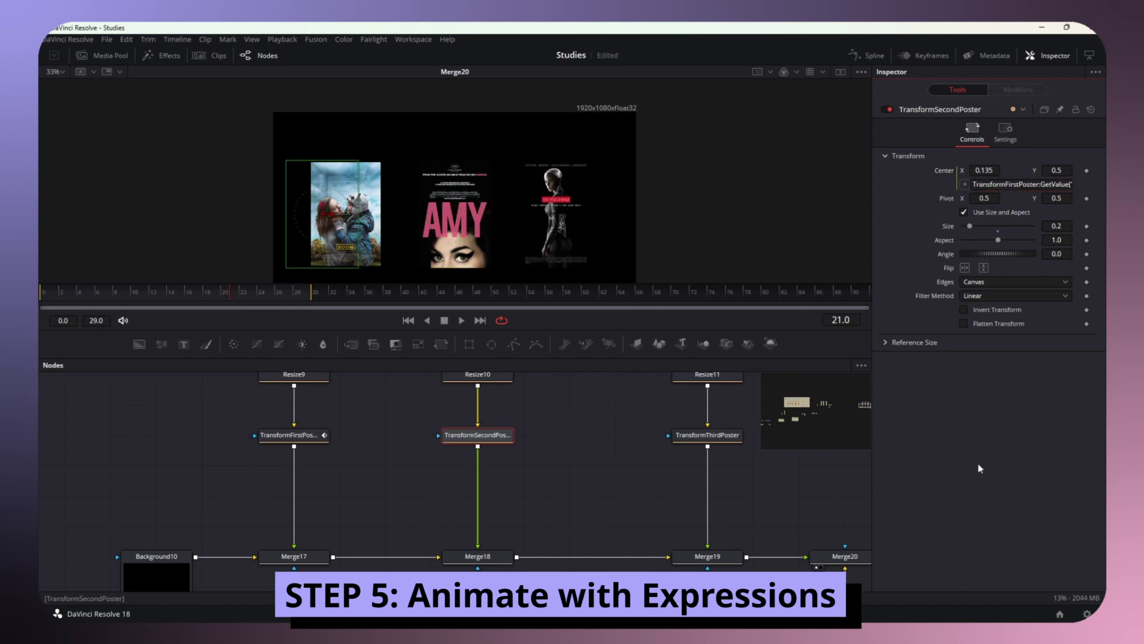
left_click(1071, 185)
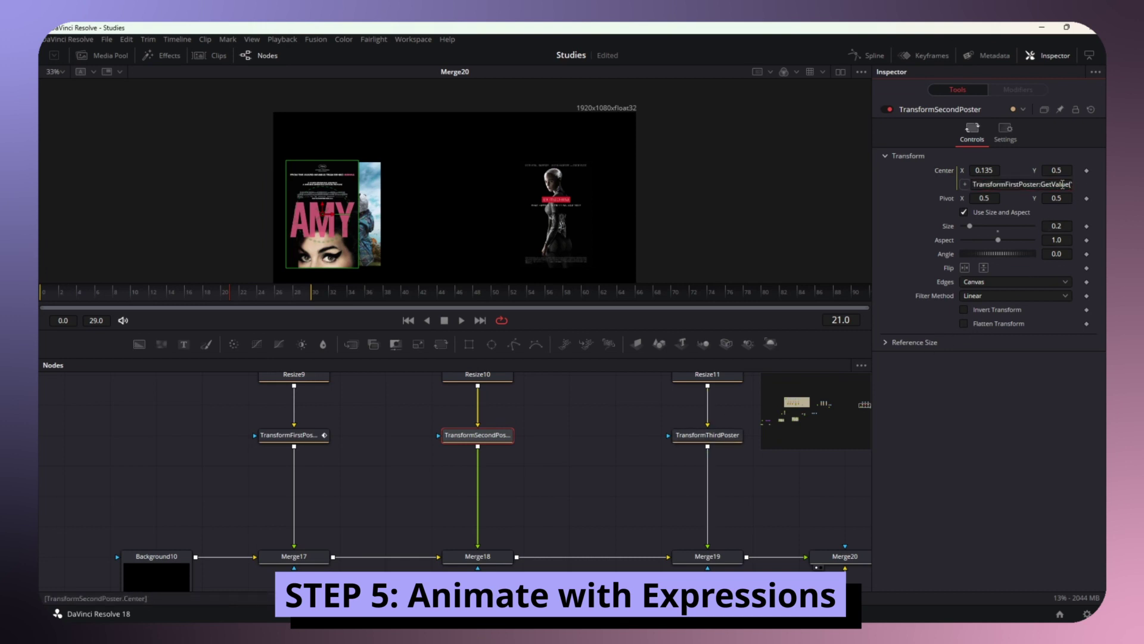
left_click(1072, 185)
left_click(135, 298)
key("space")
- Change the expression to TransformFirstPoster:GetValue("Center", time) and commit it
left_click(1071, 185)
type("\"Center\")")
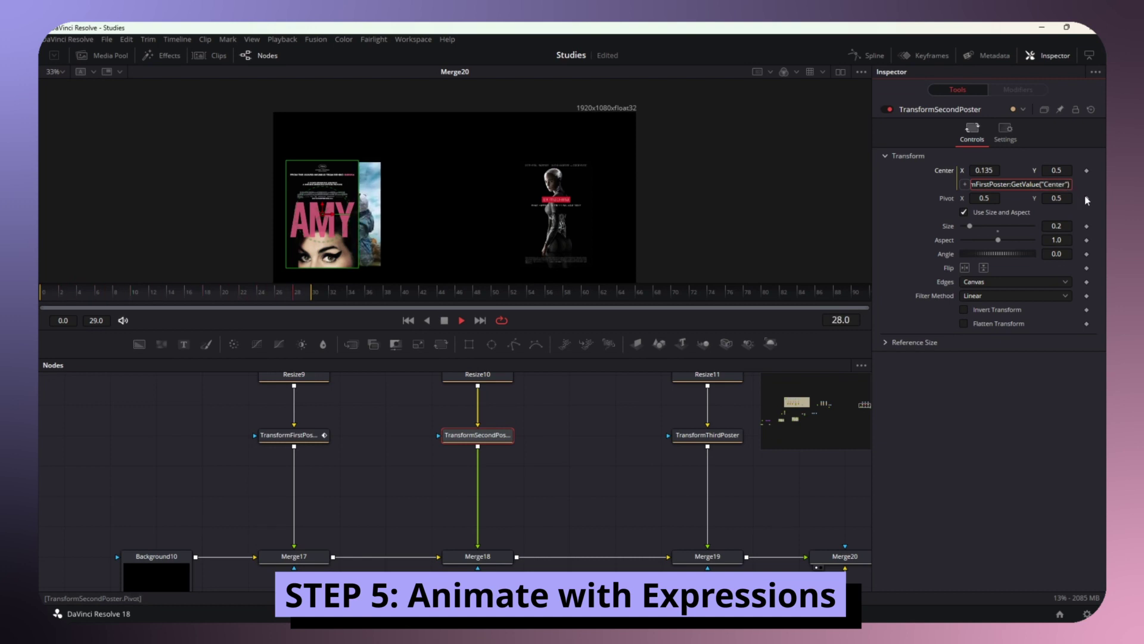
key("Left")
type(", time")
left_click(1006, 435)
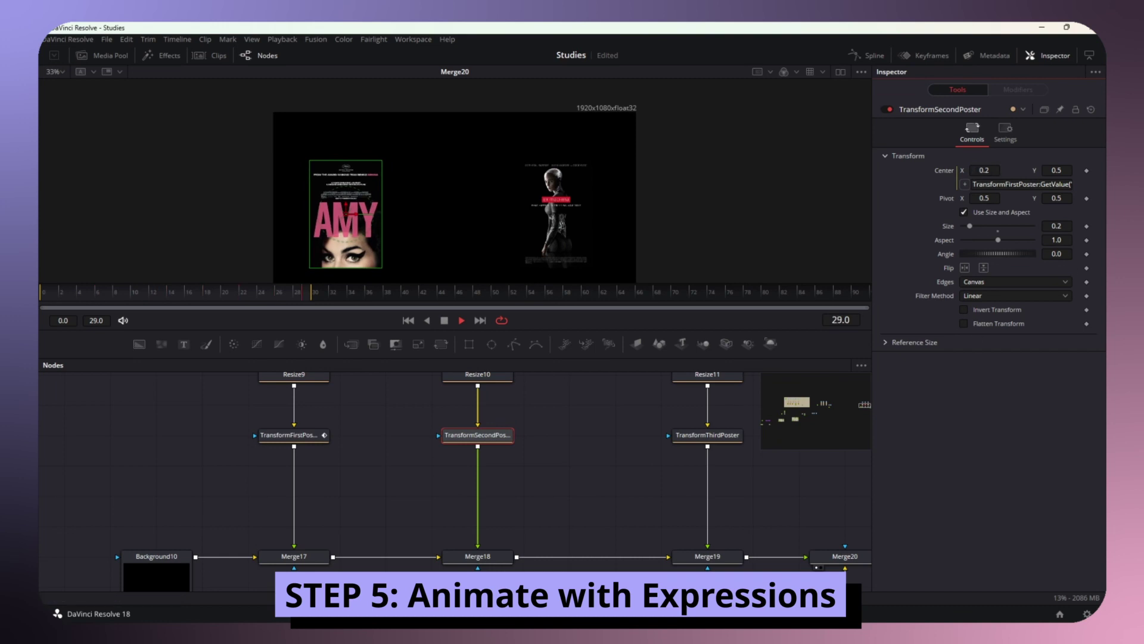
left_click(1071, 184)
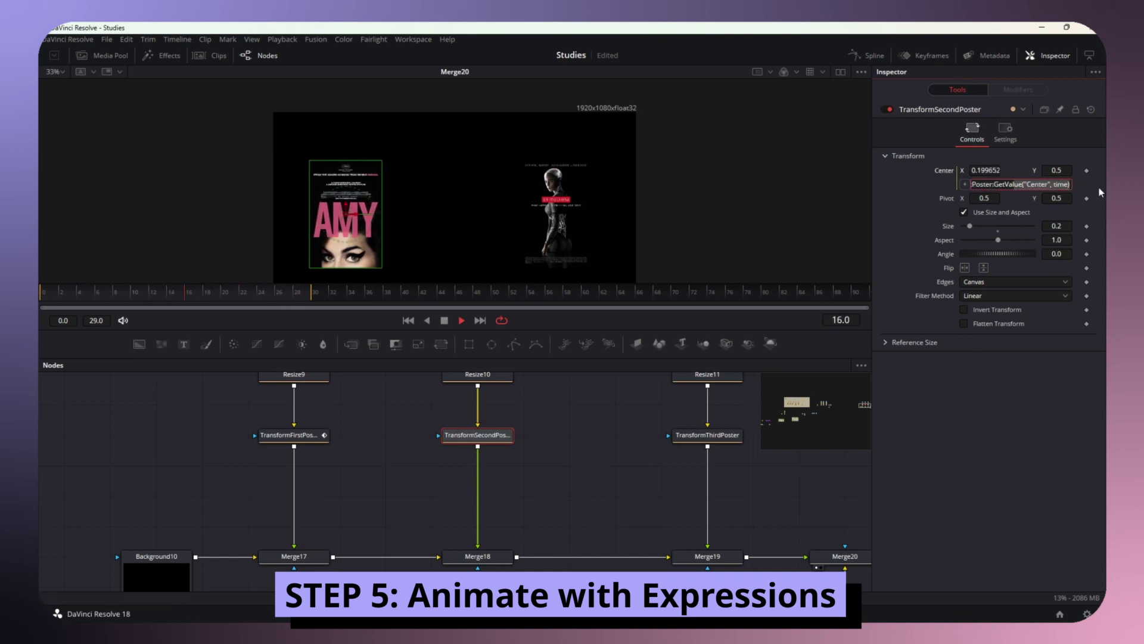
key("Return")
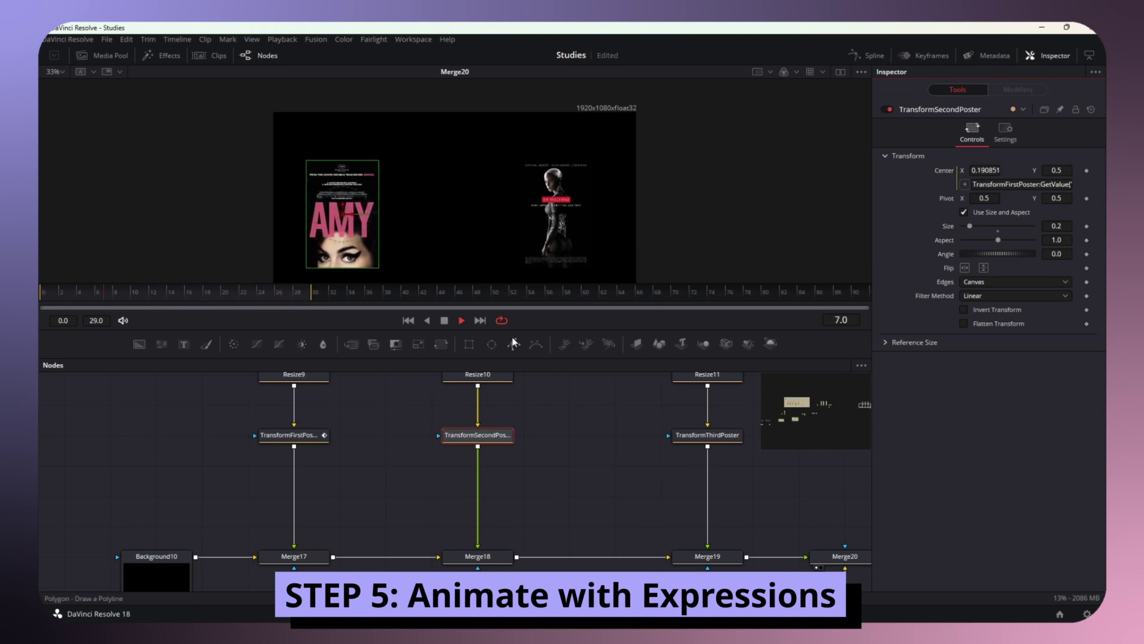
- Stop playback and drag Merge18's Center X from 0.5 to 0.745
left_click(445, 322)
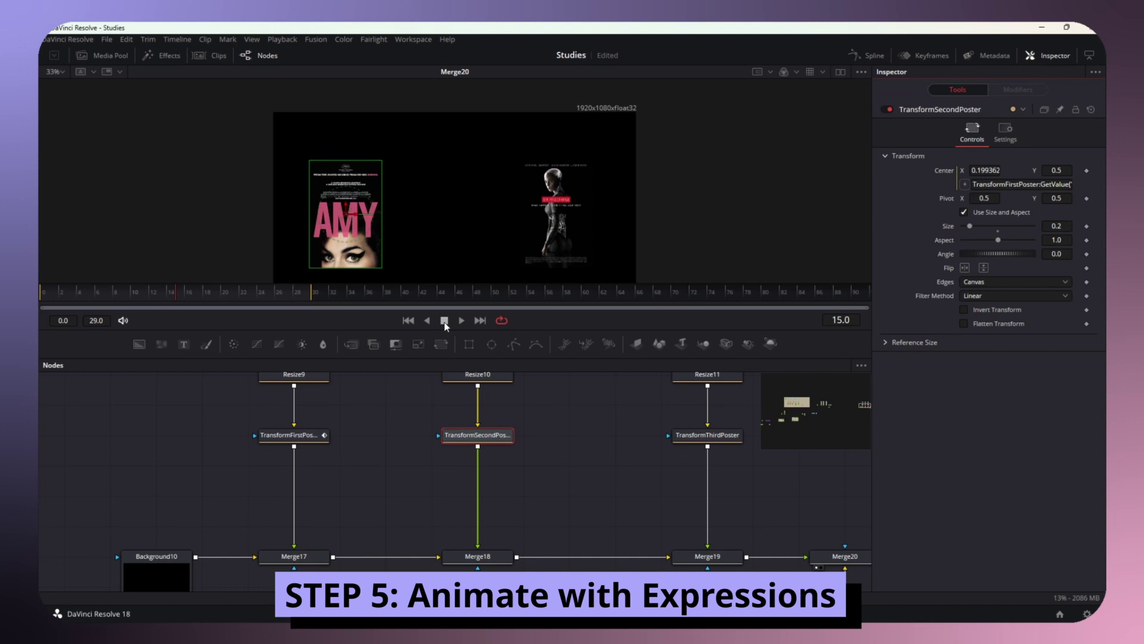
left_click(474, 558)
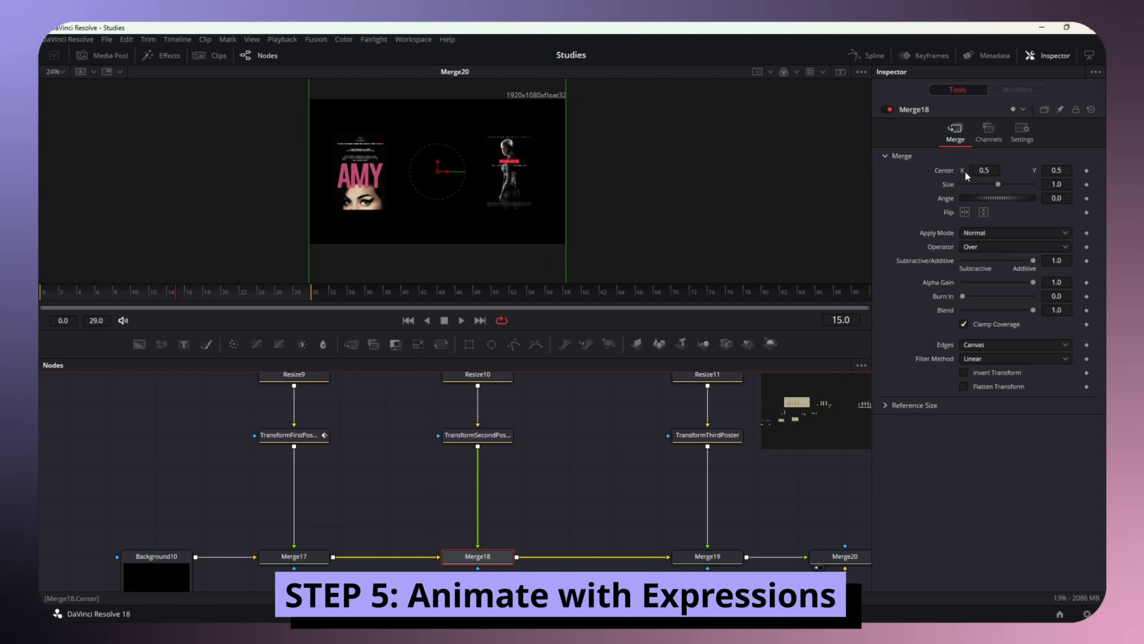
left_click_drag(982, 172, 1073, 172)
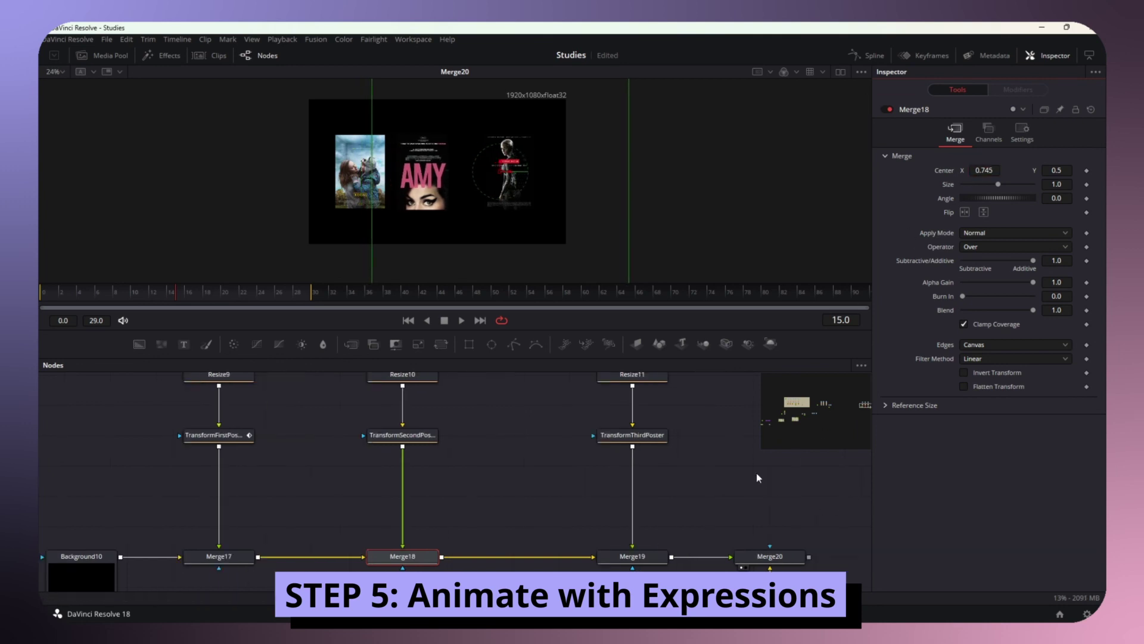
- Paste a Background node into Merge20 and set its colour to dark grey (#2f2f2f)
key("ctrl+v")
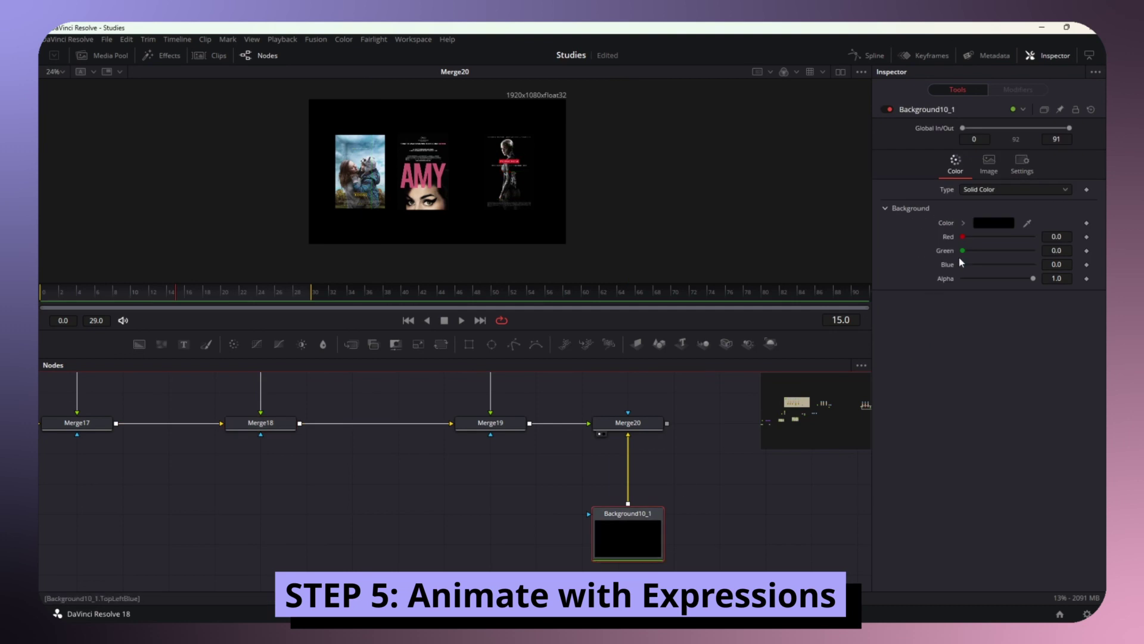
left_click(990, 223)
left_click_drag(706, 336, 702, 319)
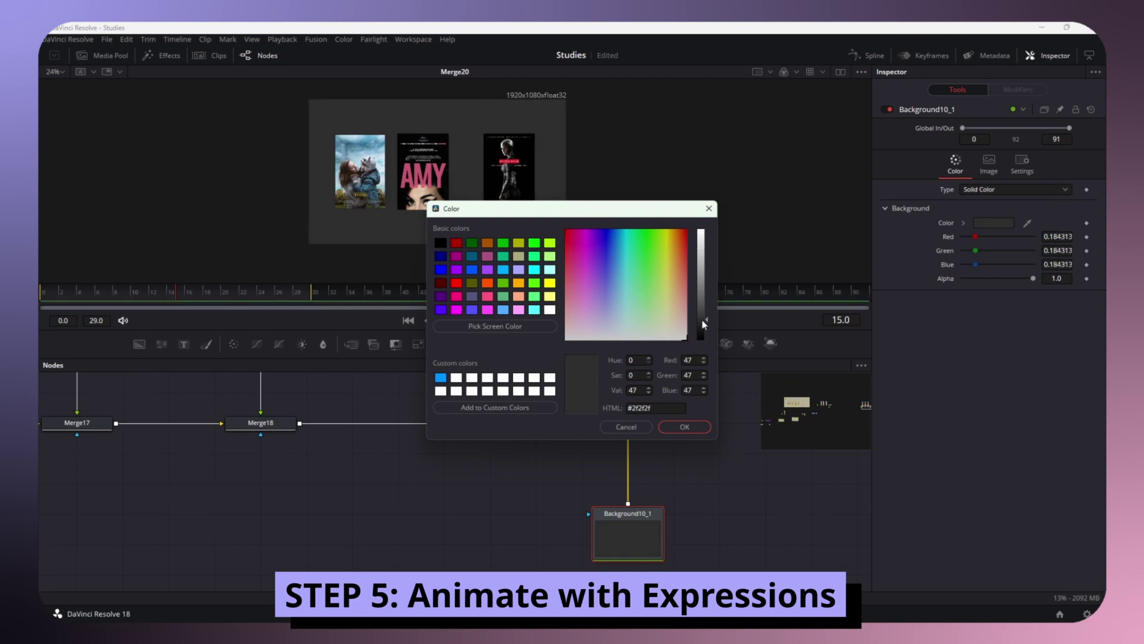
left_click(690, 427)
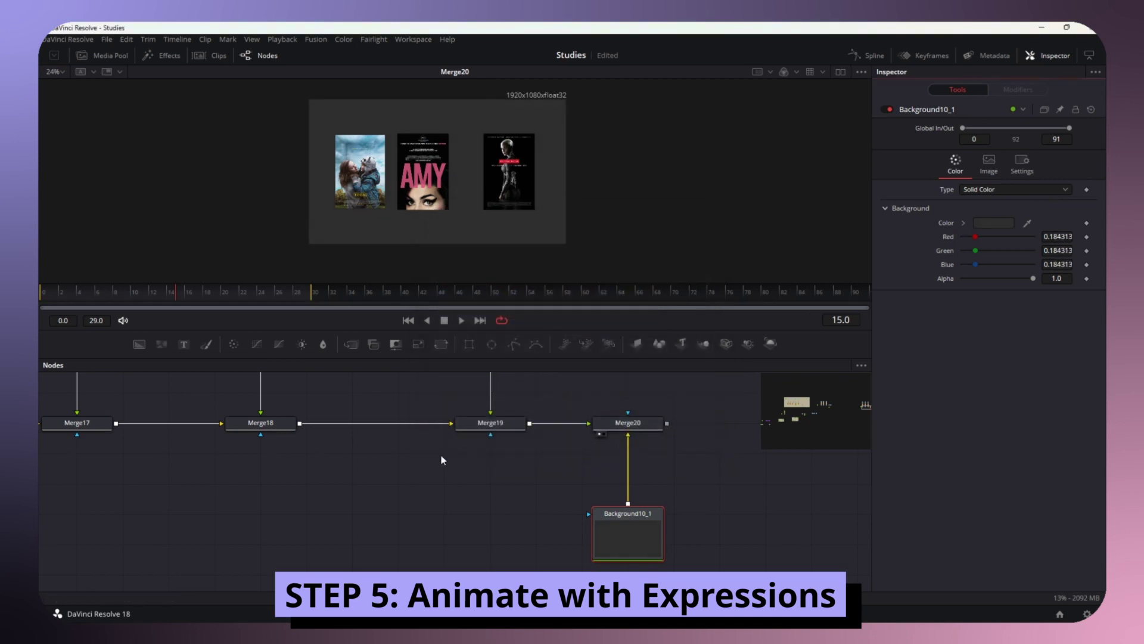
scroll(445, 444, "up", 5)
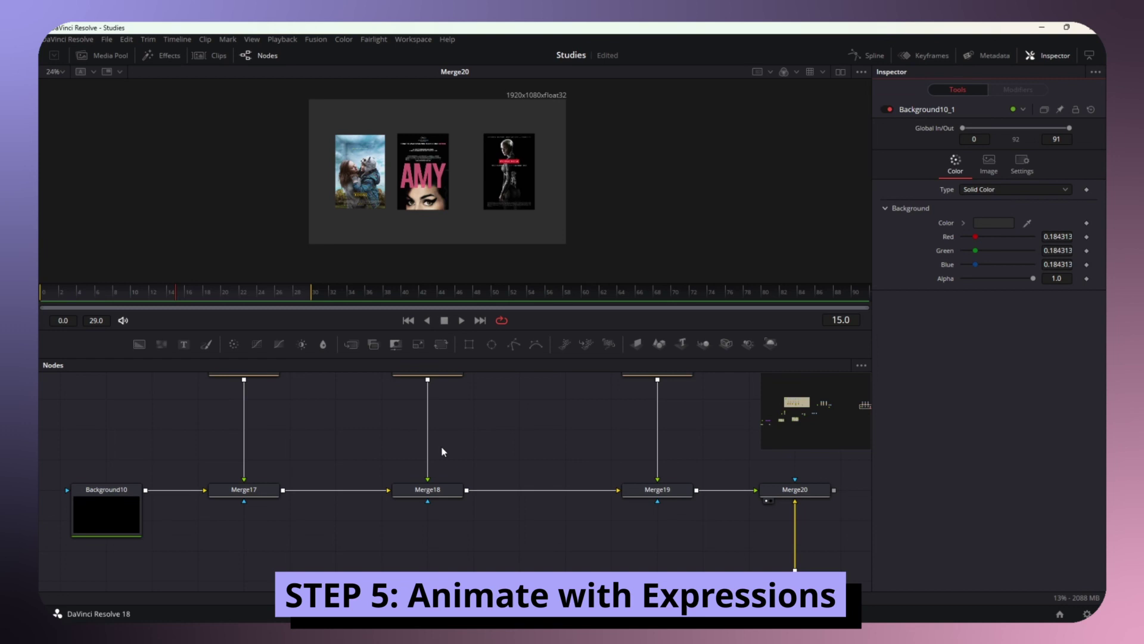
- At frame 31, drag Merge18's centre right to X 0.779632, then replay from frame 0
left_click_drag(229, 295, 326, 302)
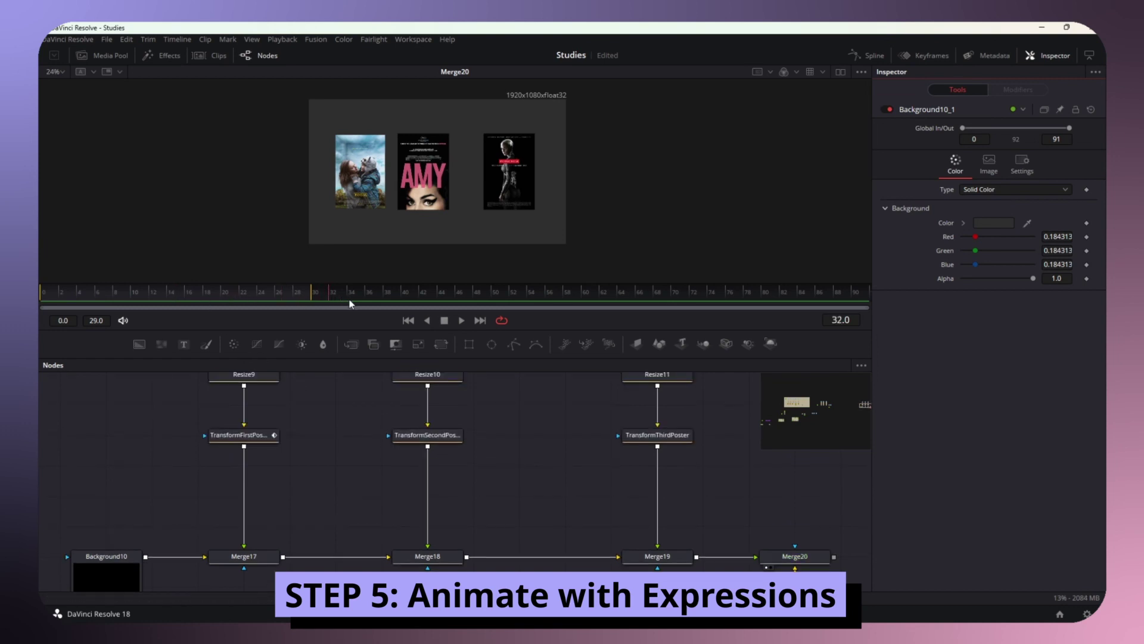
left_click(453, 557)
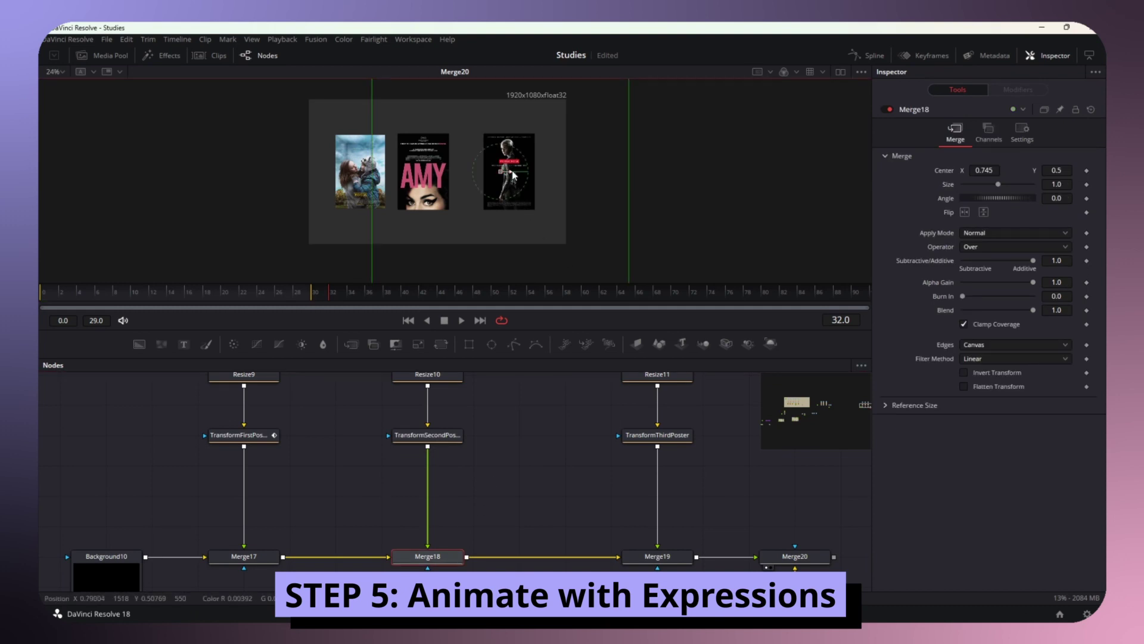
left_click_drag(513, 171, 522, 174)
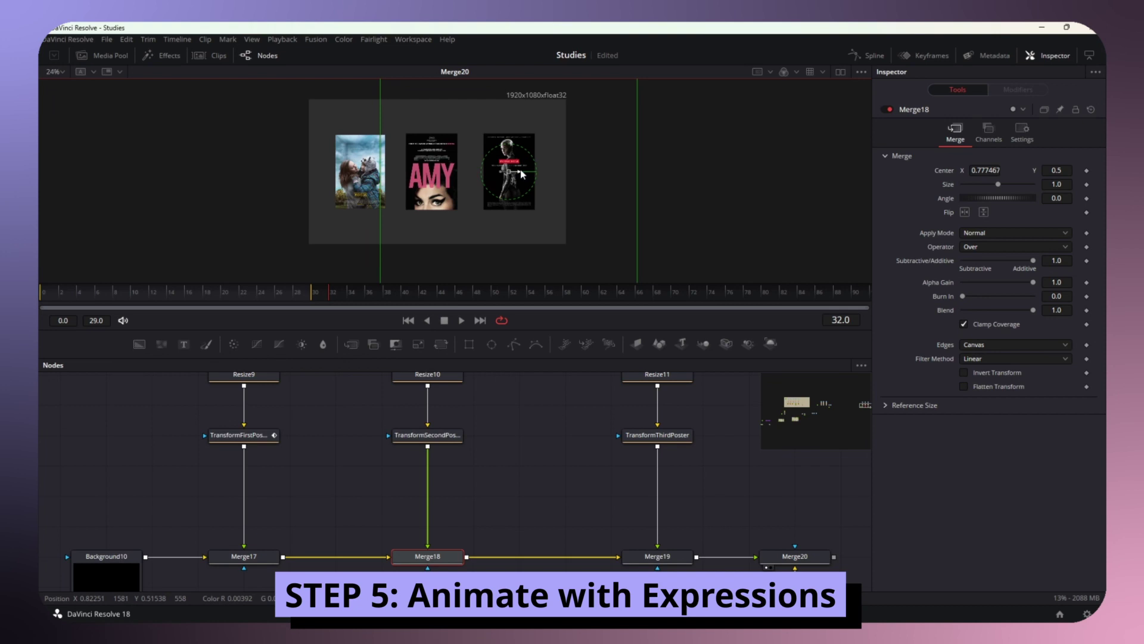
left_click_drag(74, 292, 41, 294)
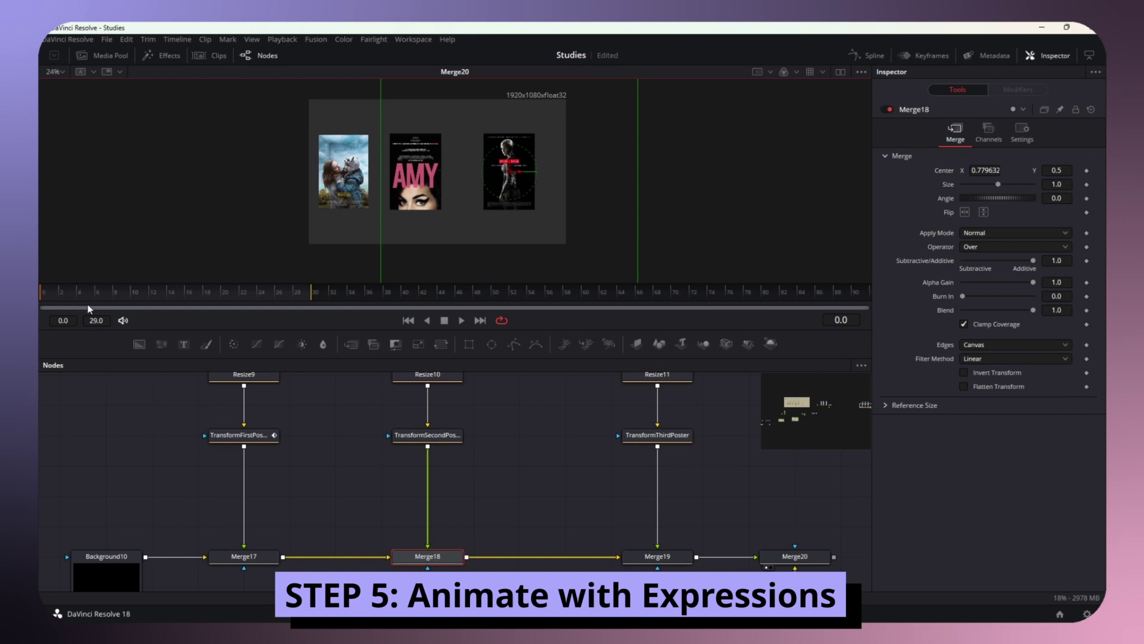
key("space")
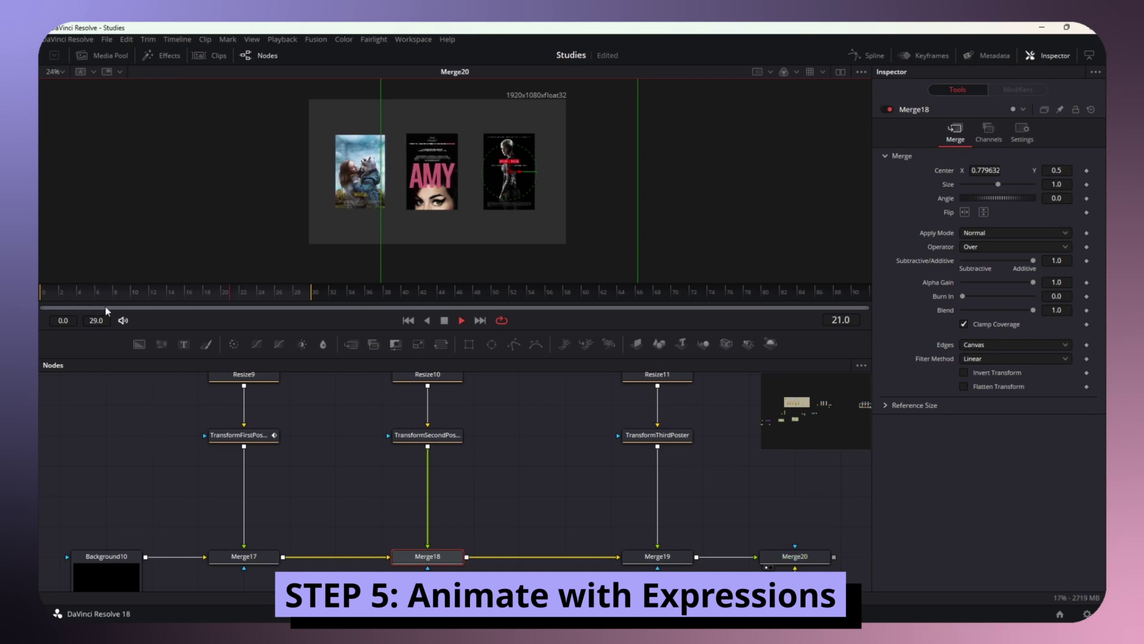
left_click(730, 480)
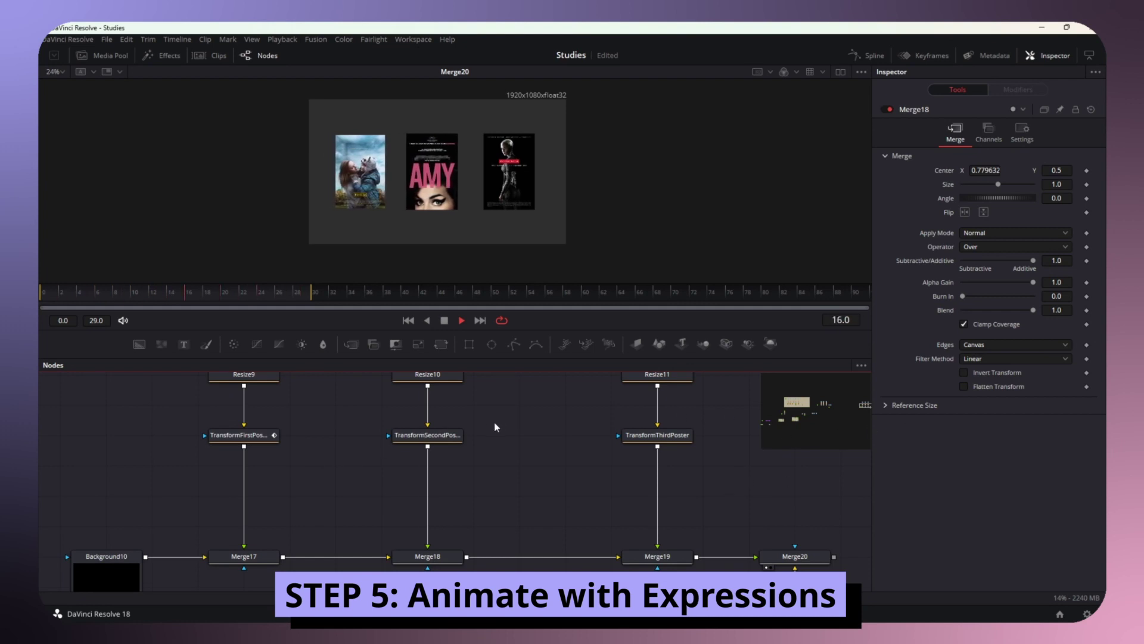
- Change TransformSecondPoster's Center expression to GetValue("Center", time - 5) and play it
left_click(453, 435)
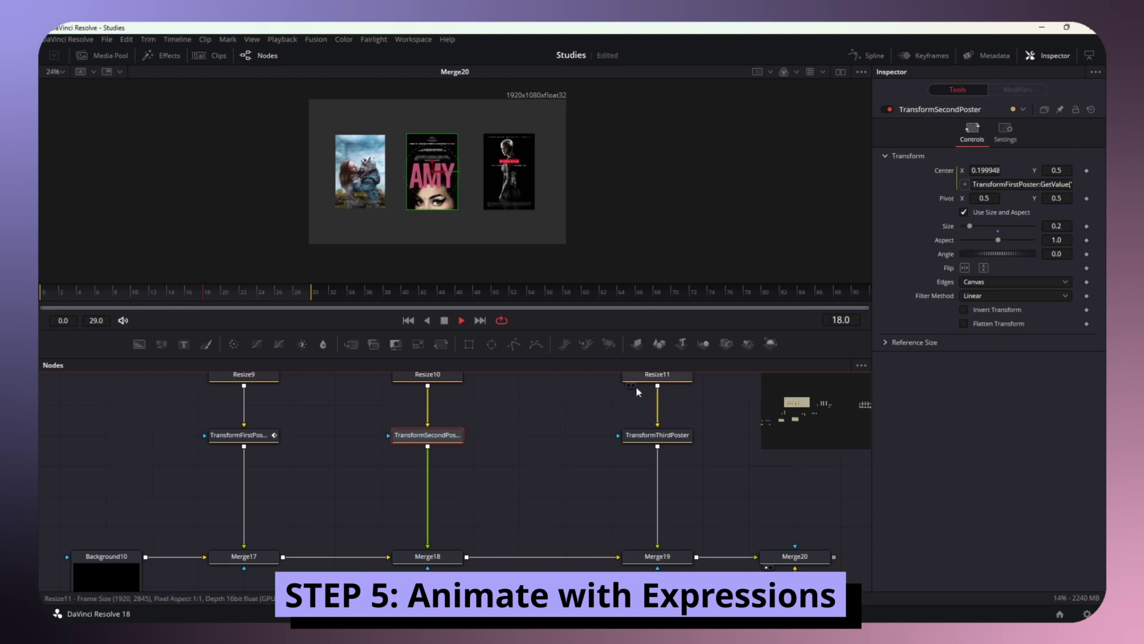
key("space")
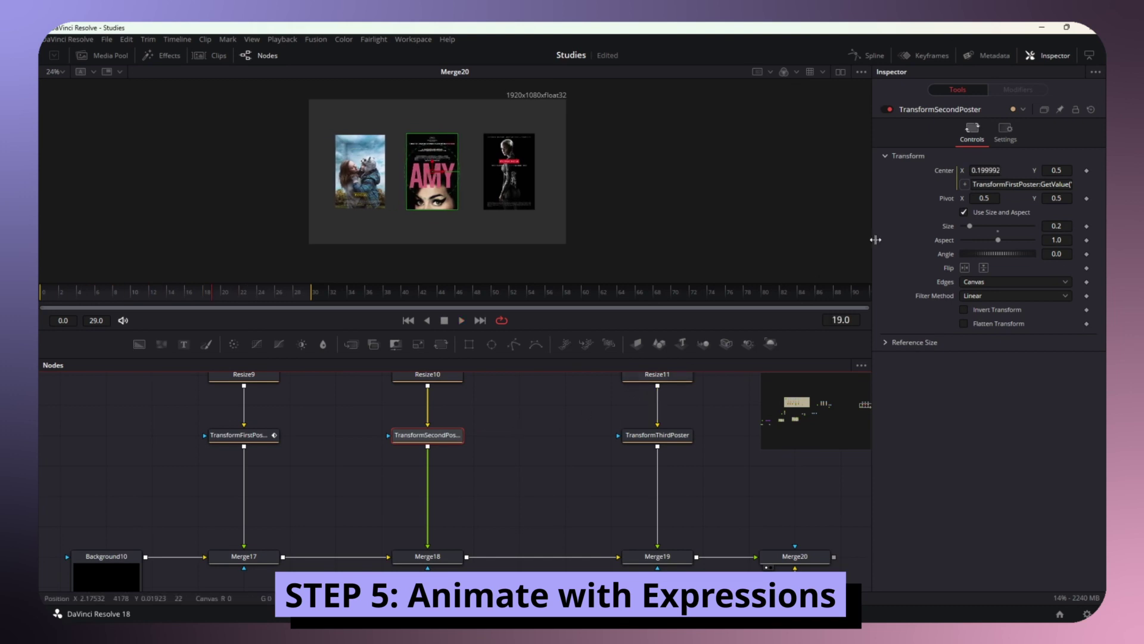
left_click(1073, 186)
left_click(1058, 184)
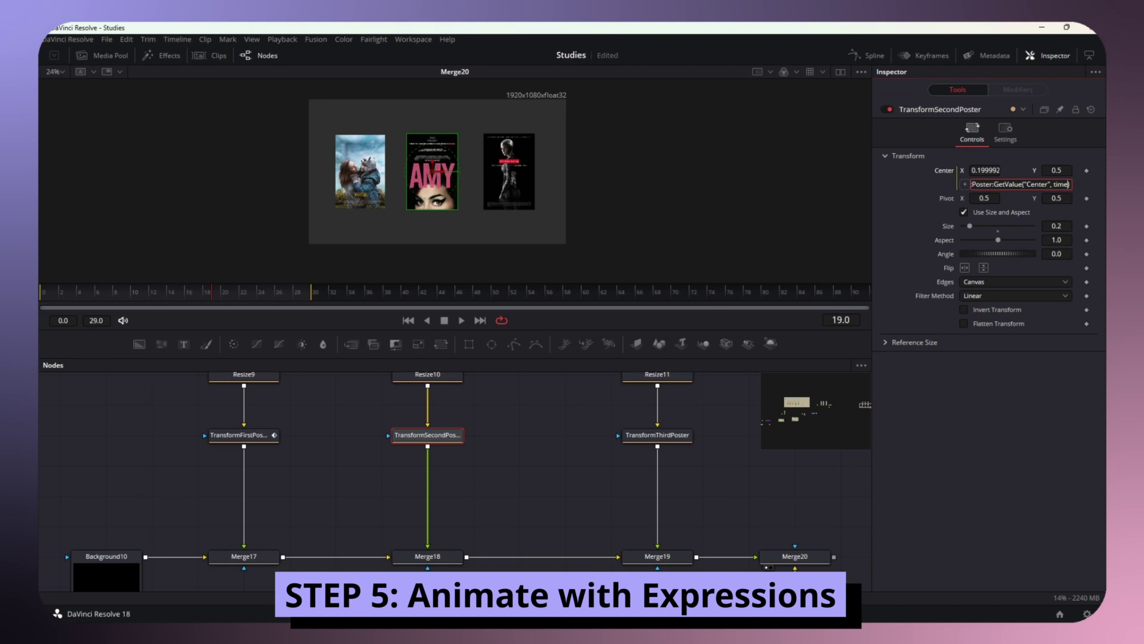
type("- 5")
key("space")
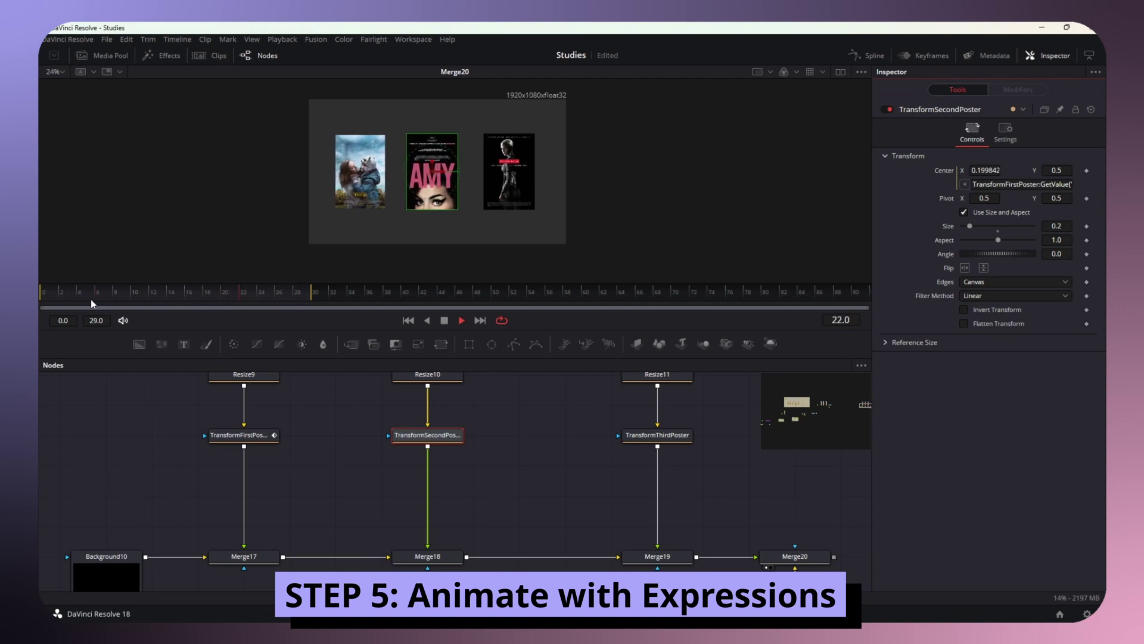
- Set the second poster's Center expression lag to 10 frames and preview it from the start
key("space")
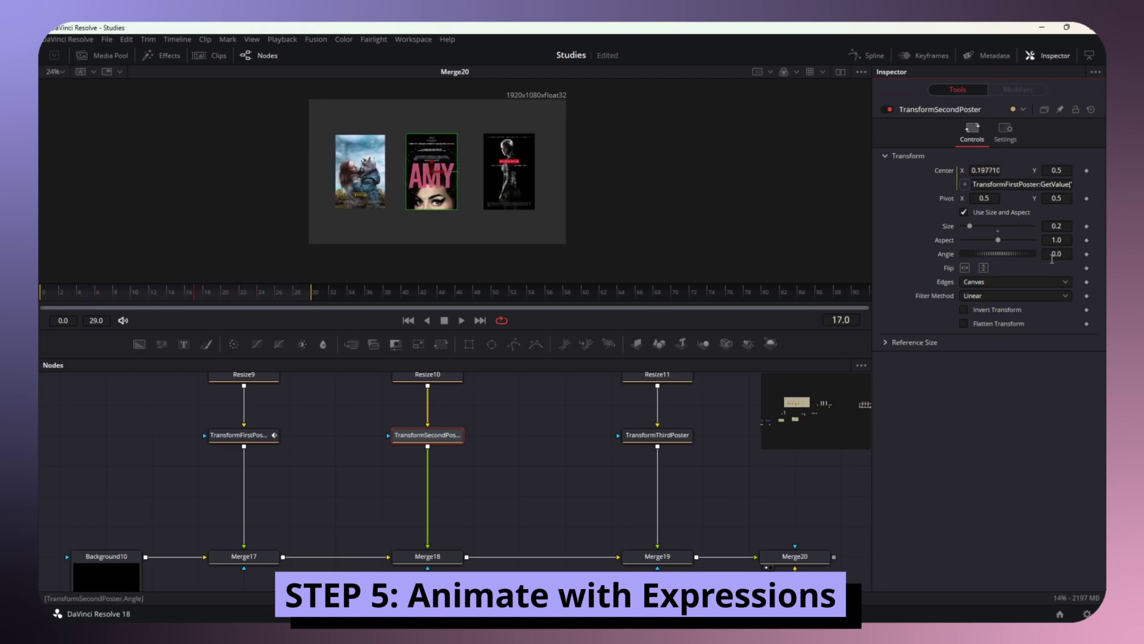
left_click(1069, 184)
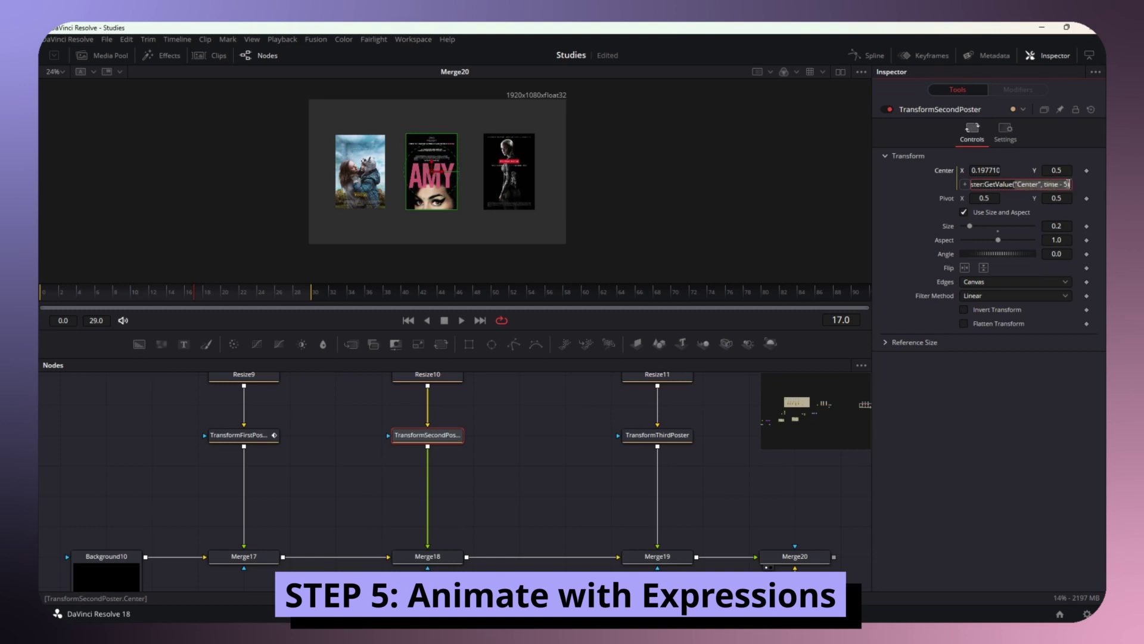
key("BackSpace")
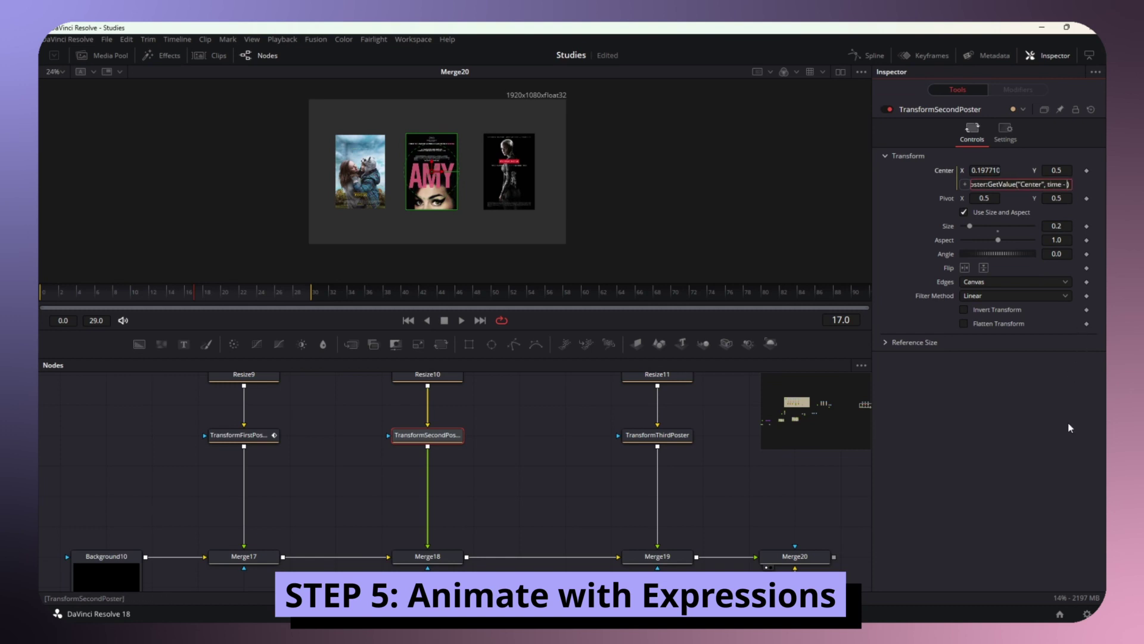
type("10")
key("Return")
left_click_drag(89, 298, 39, 300)
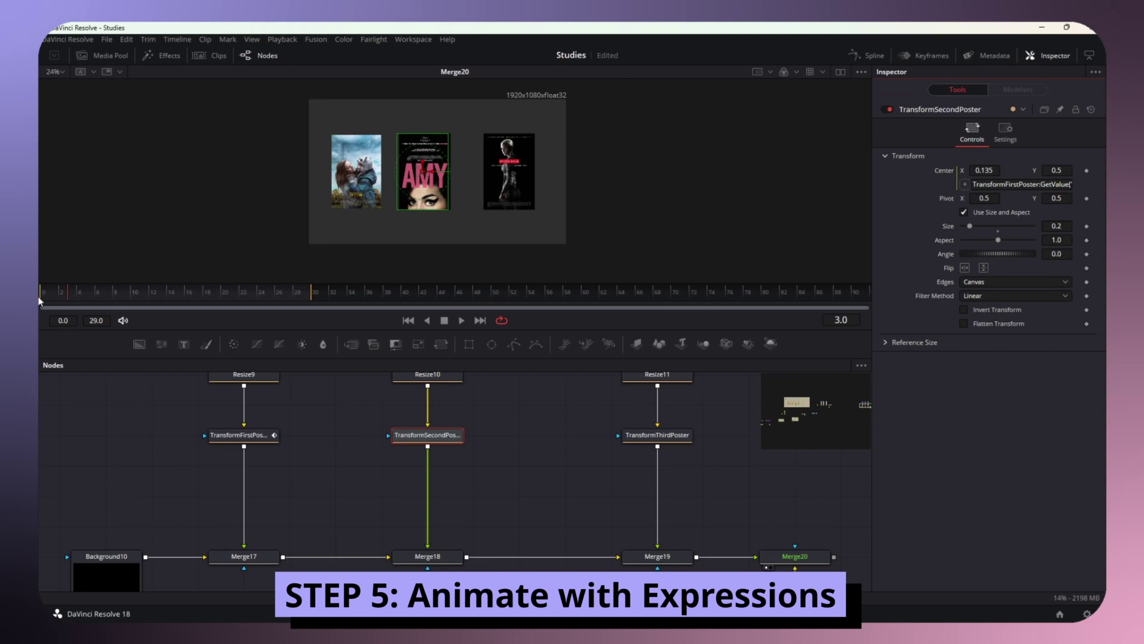
key("space")
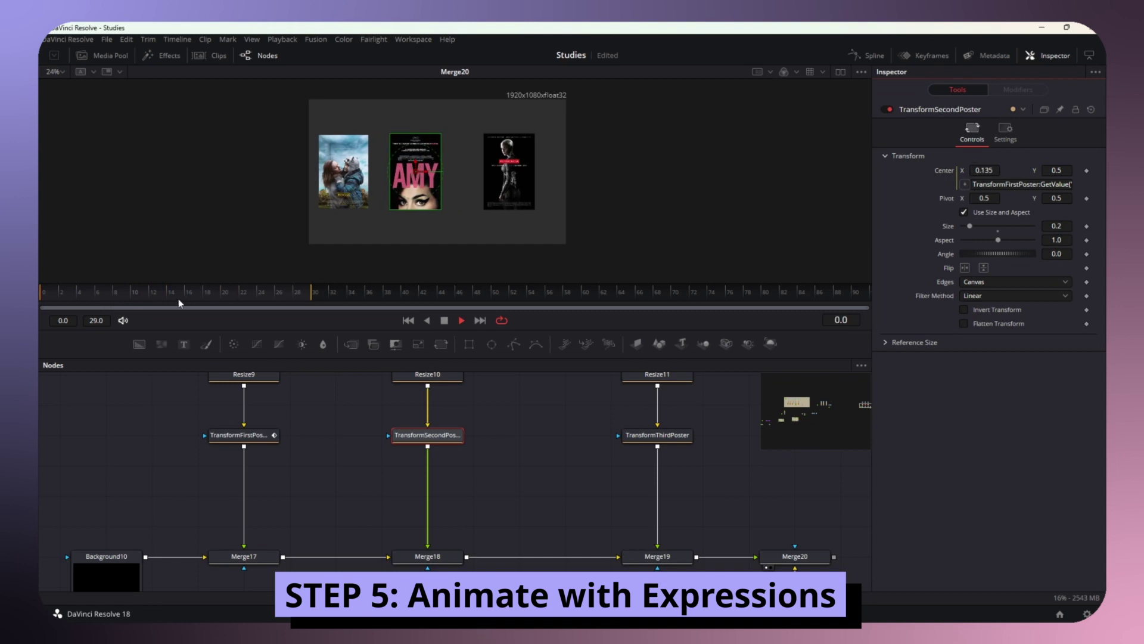
key("space")
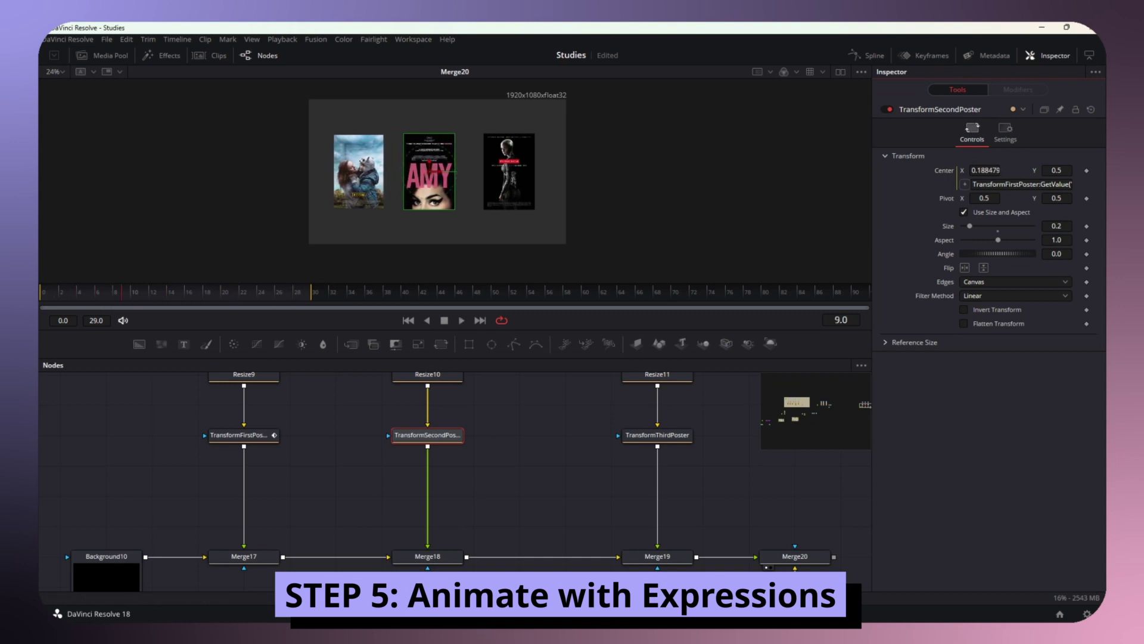
- Try a 2-frame lag in the Center expression and preview the motion
left_click(1073, 186)
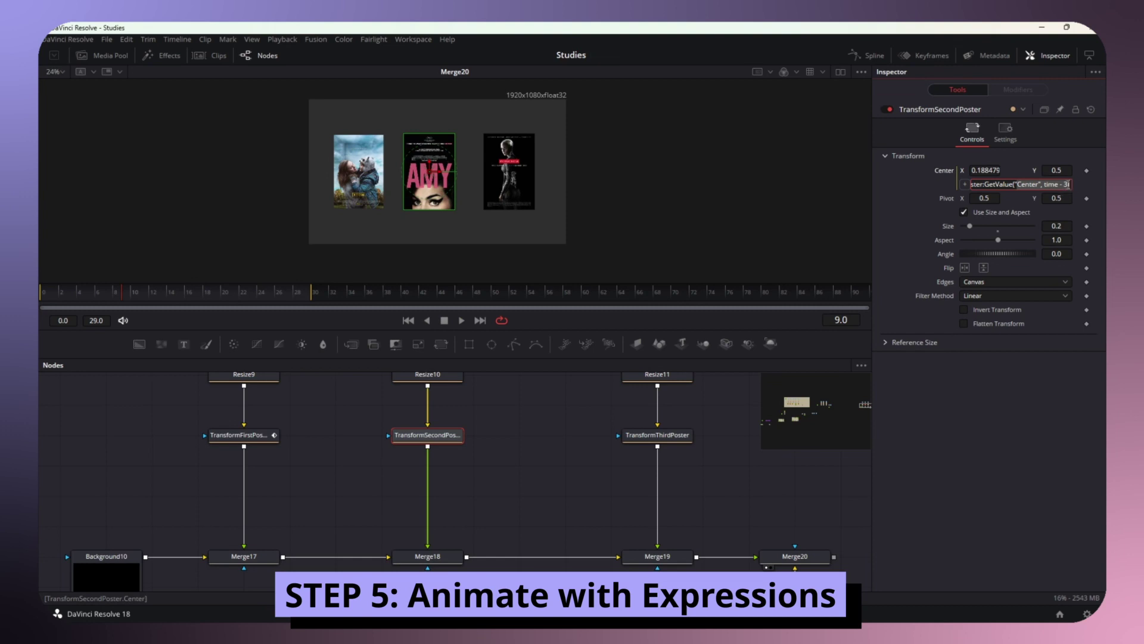
key("BackSpace")
type("2")
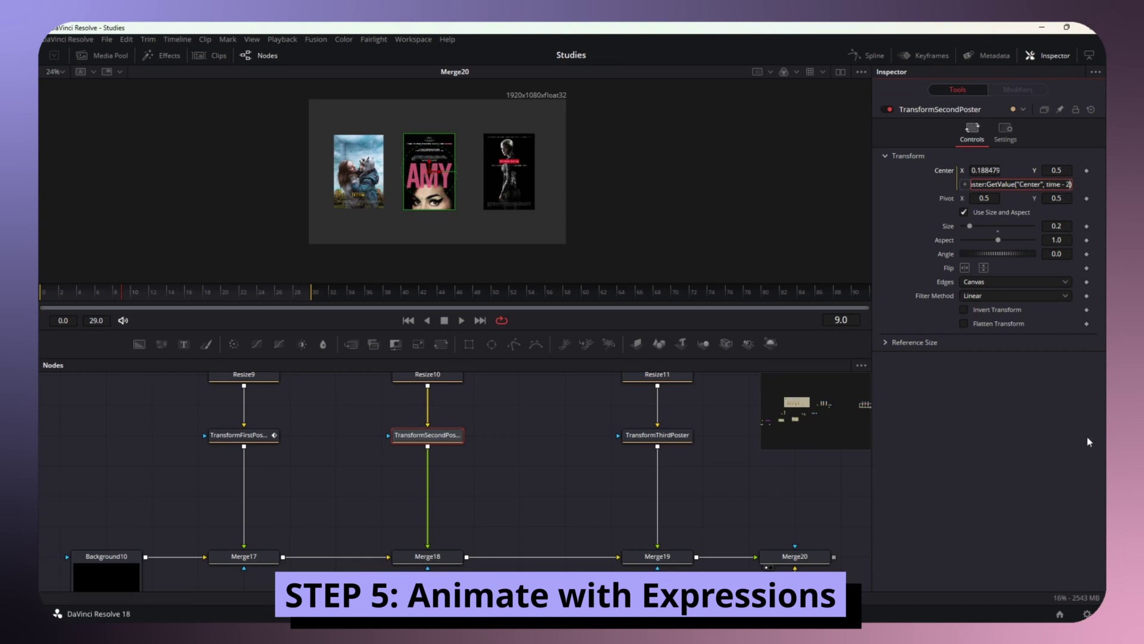
key("Return")
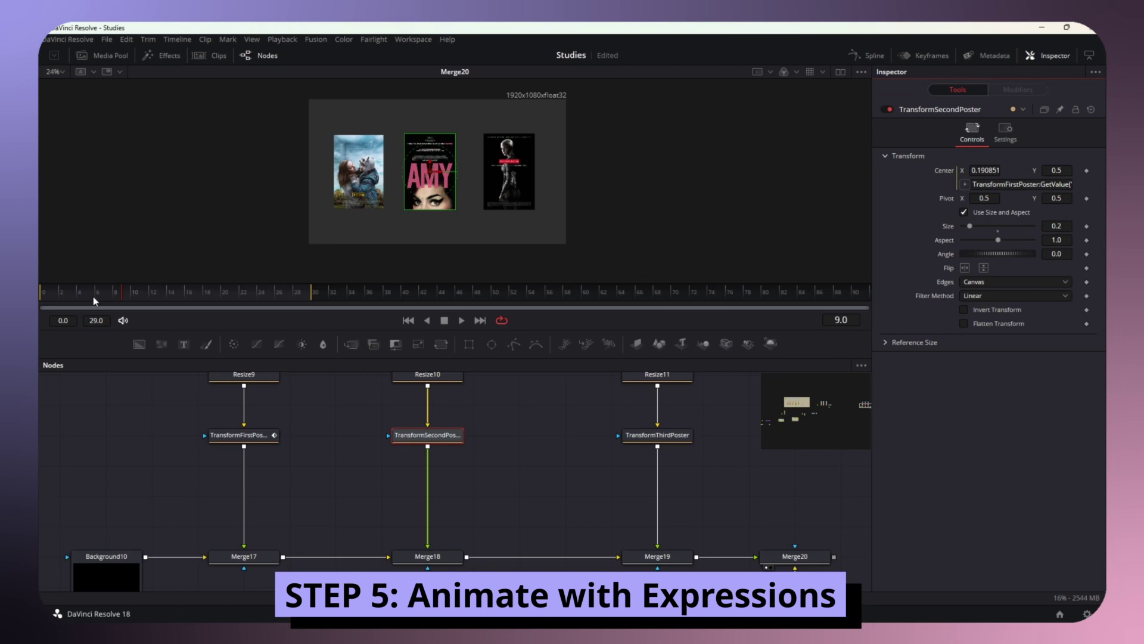
key("space")
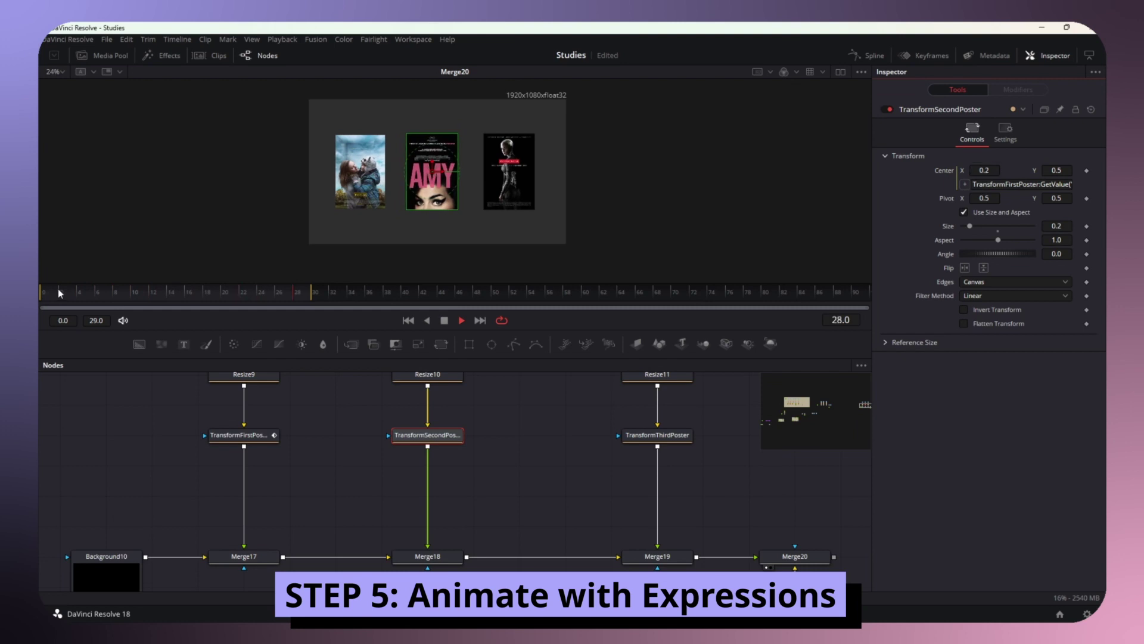
key("space")
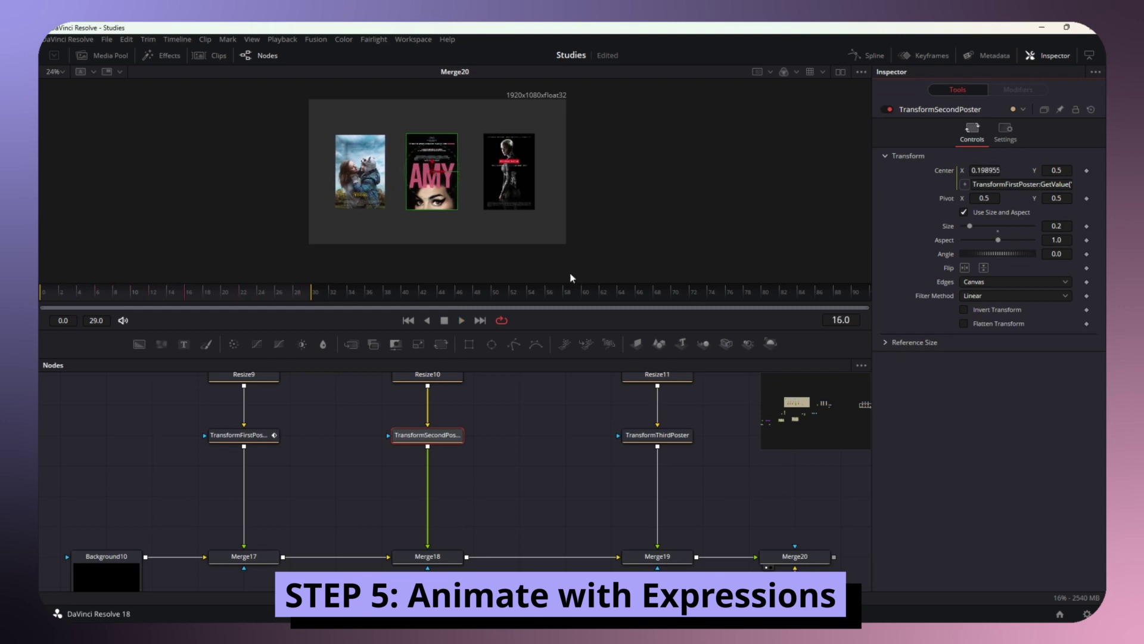
- Change the lag to time - 3 and replay from the start to check
left_click(1070, 185)
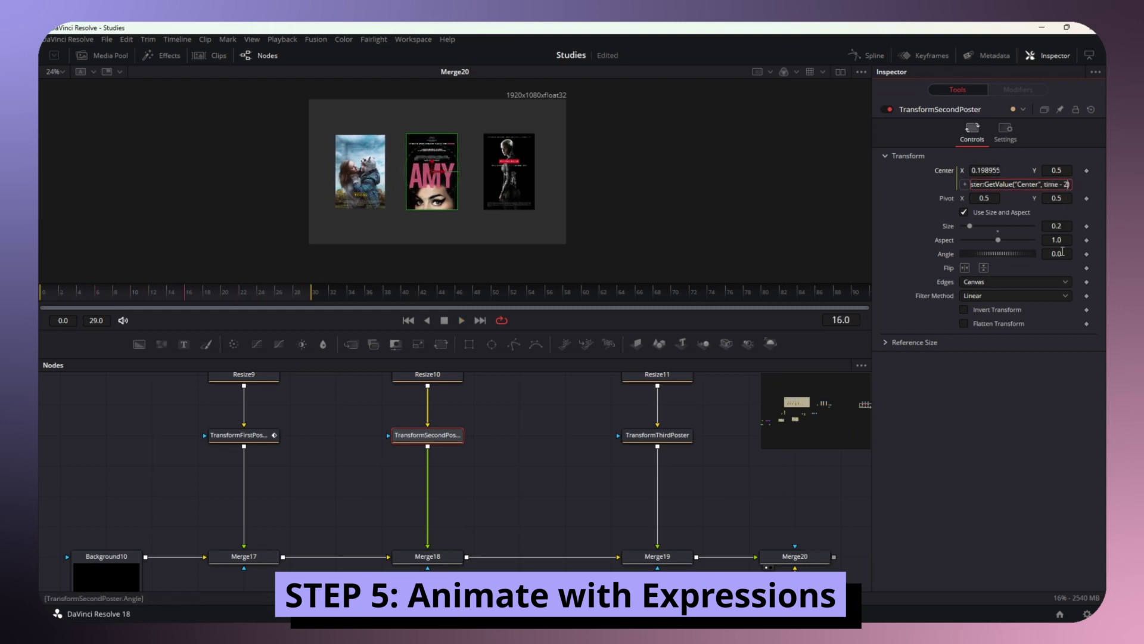
key("BackSpace")
type("3")
key("Return")
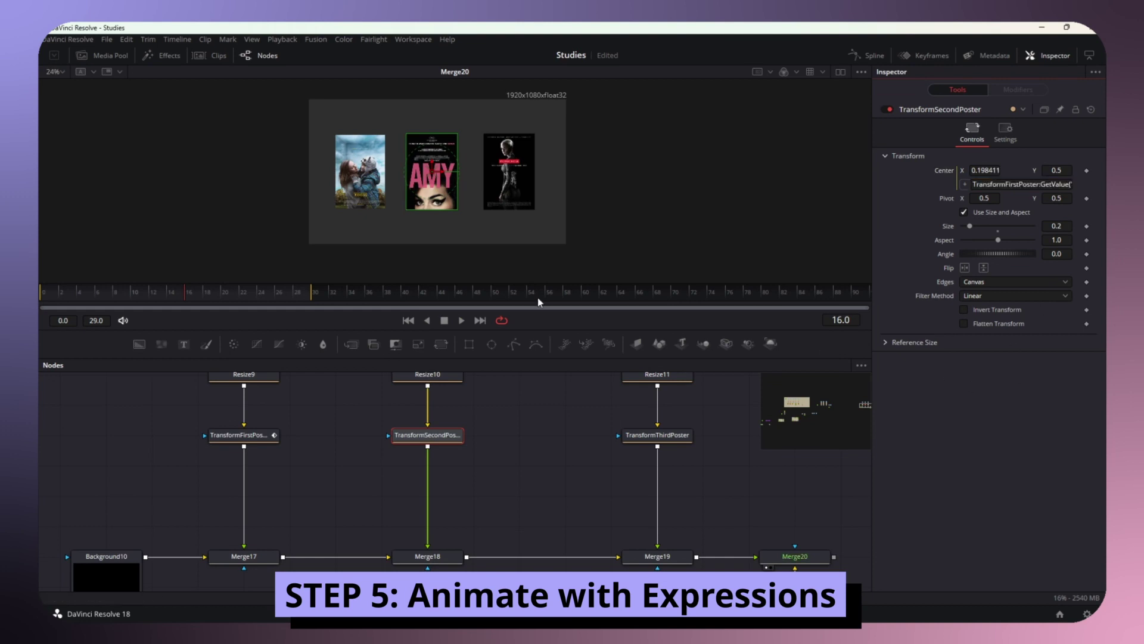
left_click(43, 292)
key("space")
key("space")
- Set TransformThirdPoster's Center expression to TransformSecondPoster:GetValue("Center", time - 3)
left_click(656, 437)
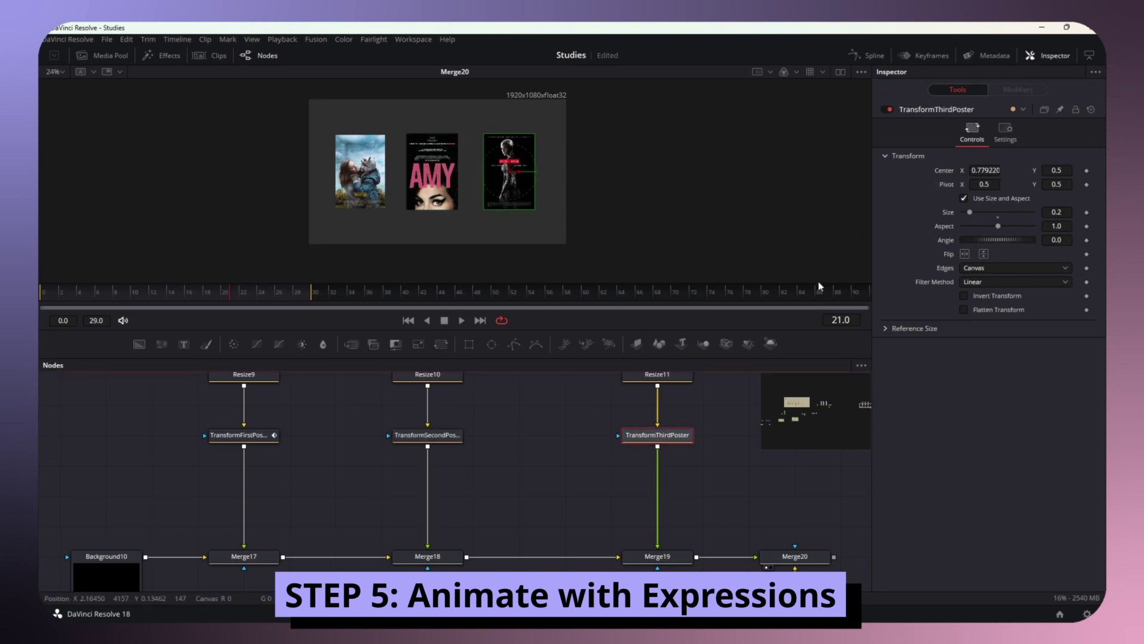
scroll(702, 444, "up", 4)
scroll(705, 457, "down", 4)
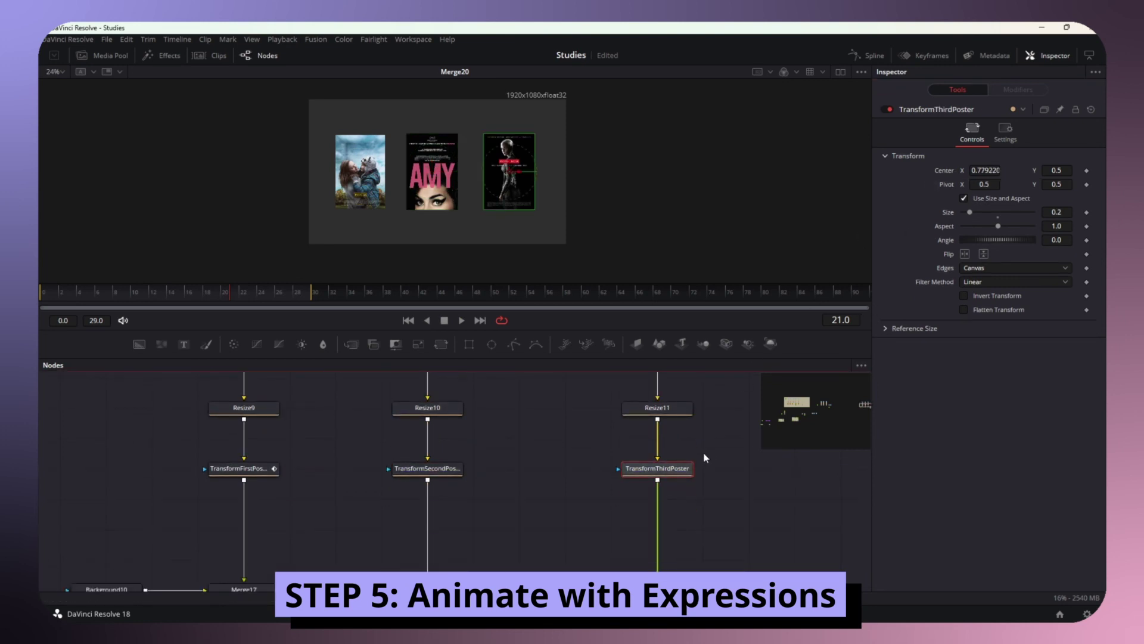
right_click(946, 170)
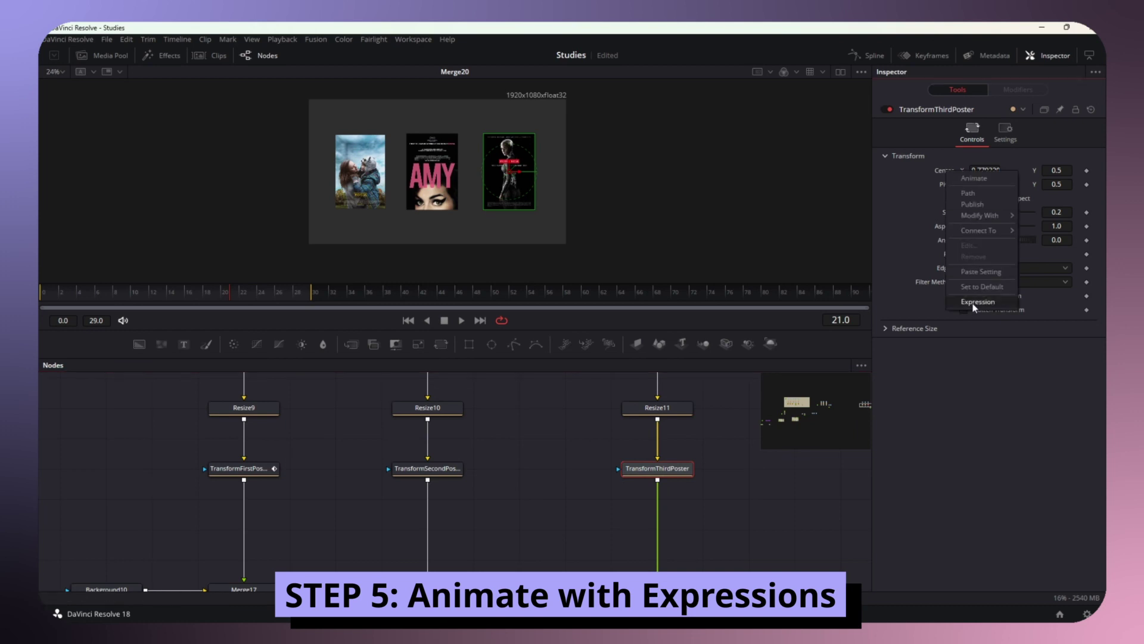
left_click(973, 295)
left_click(1065, 183)
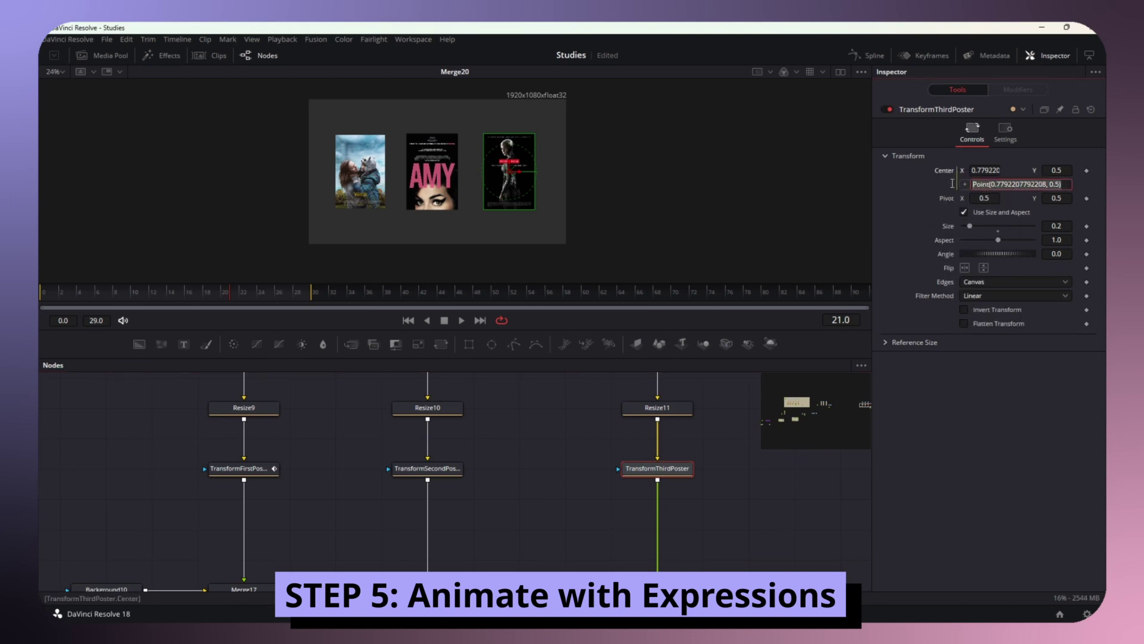
key("BackSpace")
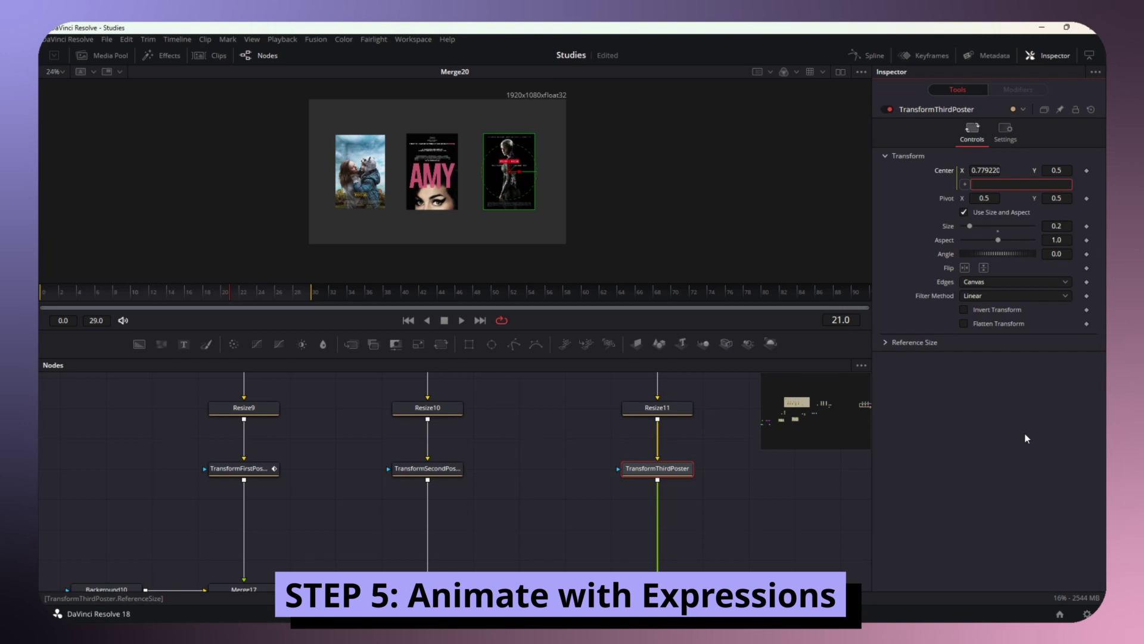
type("Ter")
key("BackSpace")
type("ran")
type("sform")
type("Second")
type("Position")
type("ter")
type(":GetValue")
type("(\"Center")
type("\", ")
type("time")
type(" - 3")
type(")")
key("Return")
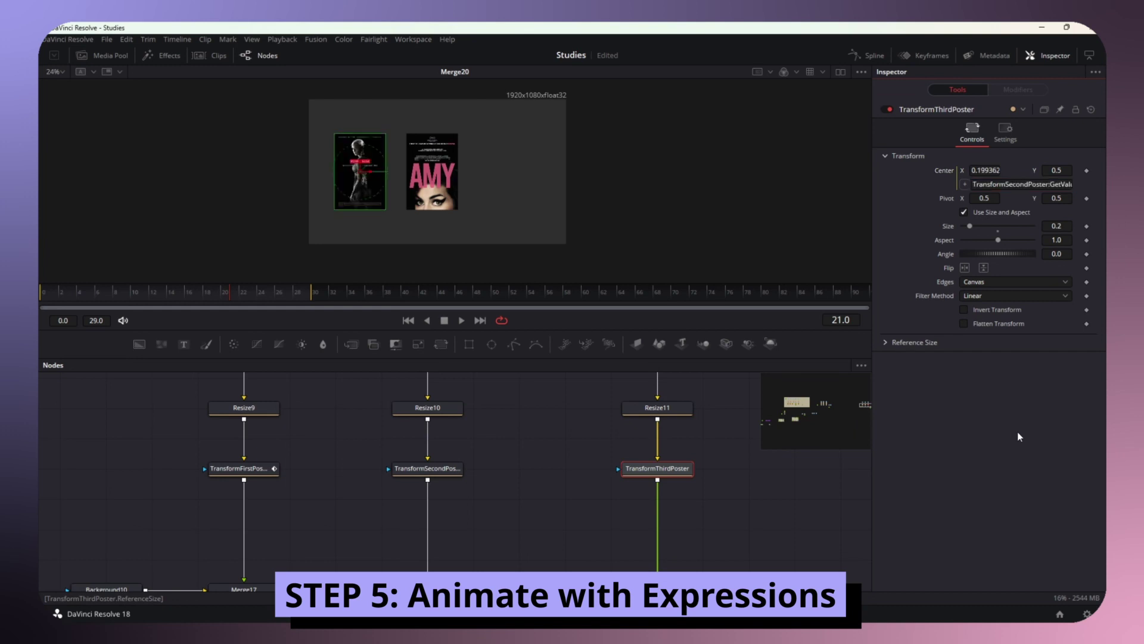
- Drag Merge19's center in the viewer to move the Ex Machina poster right, to Center X 1.061
scroll(688, 462, "down", 2)
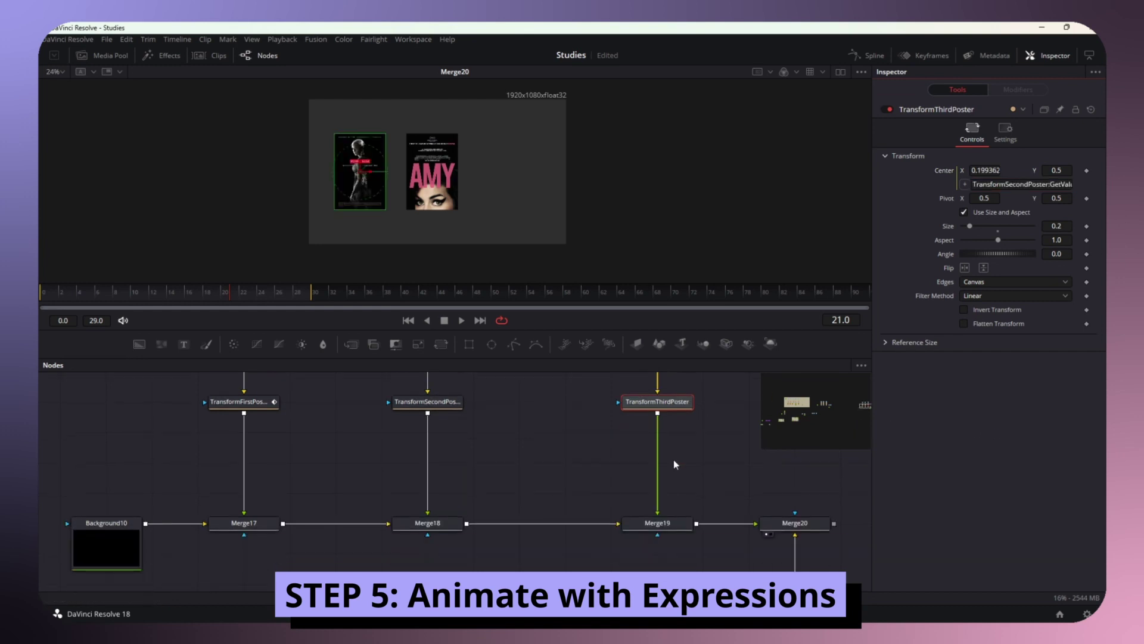
left_click(680, 524)
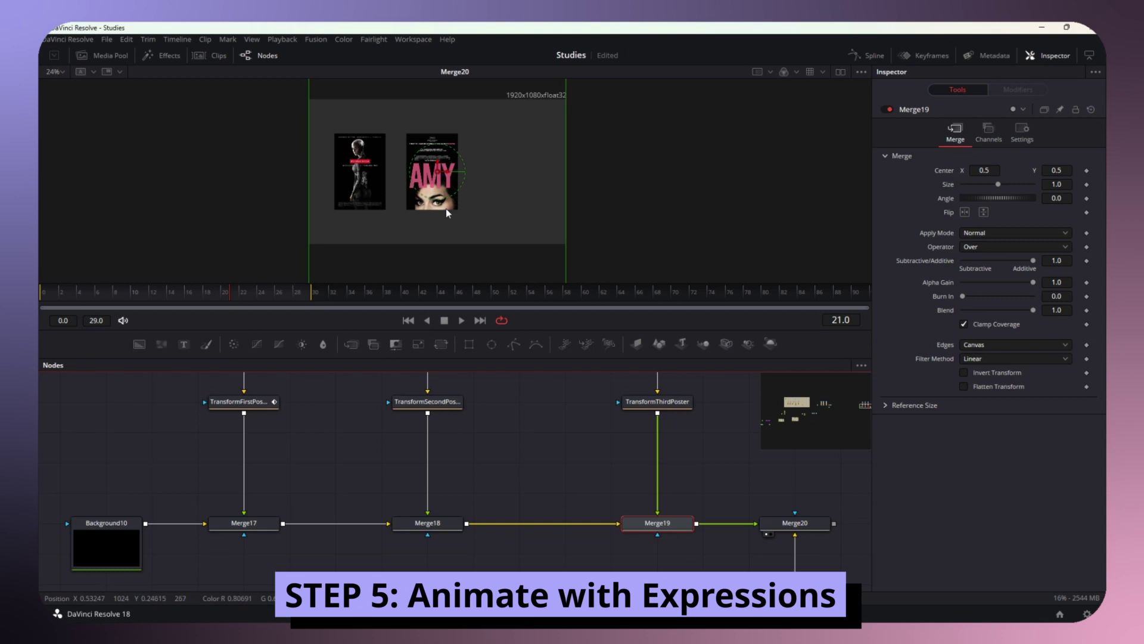
scroll(482, 207, "down", 2)
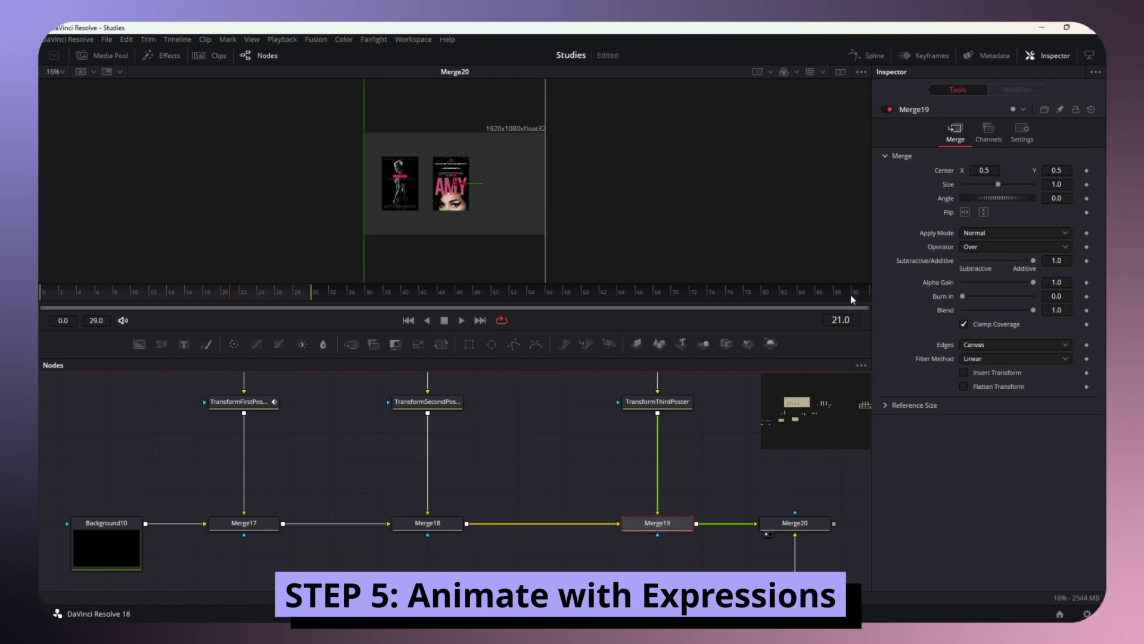
left_click_drag(984, 169, 1130, 170)
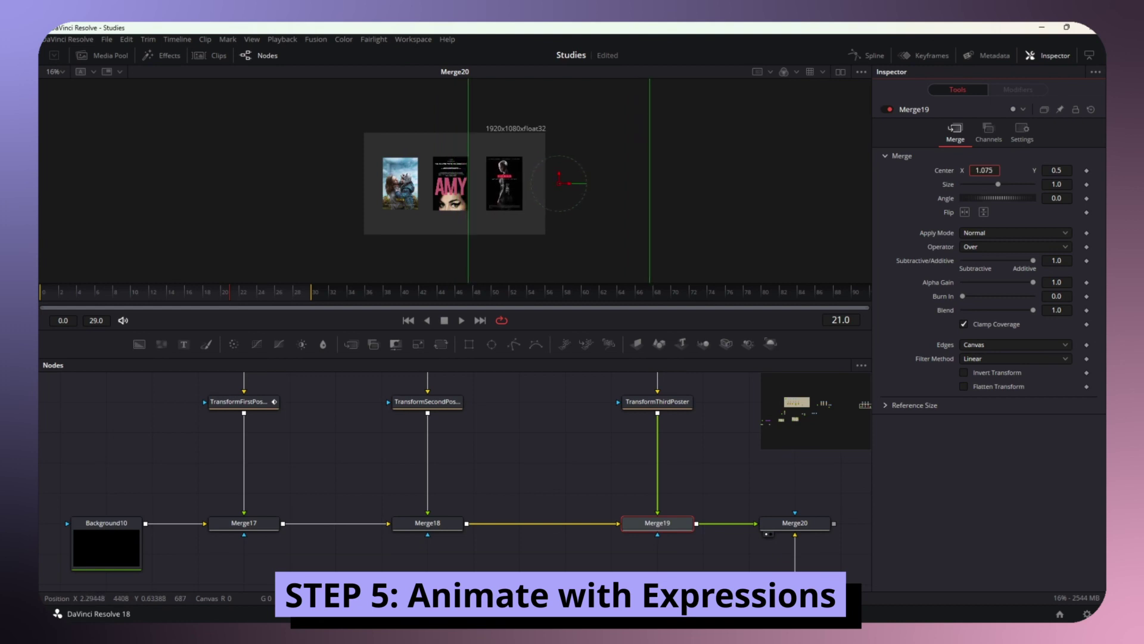
left_click(575, 445)
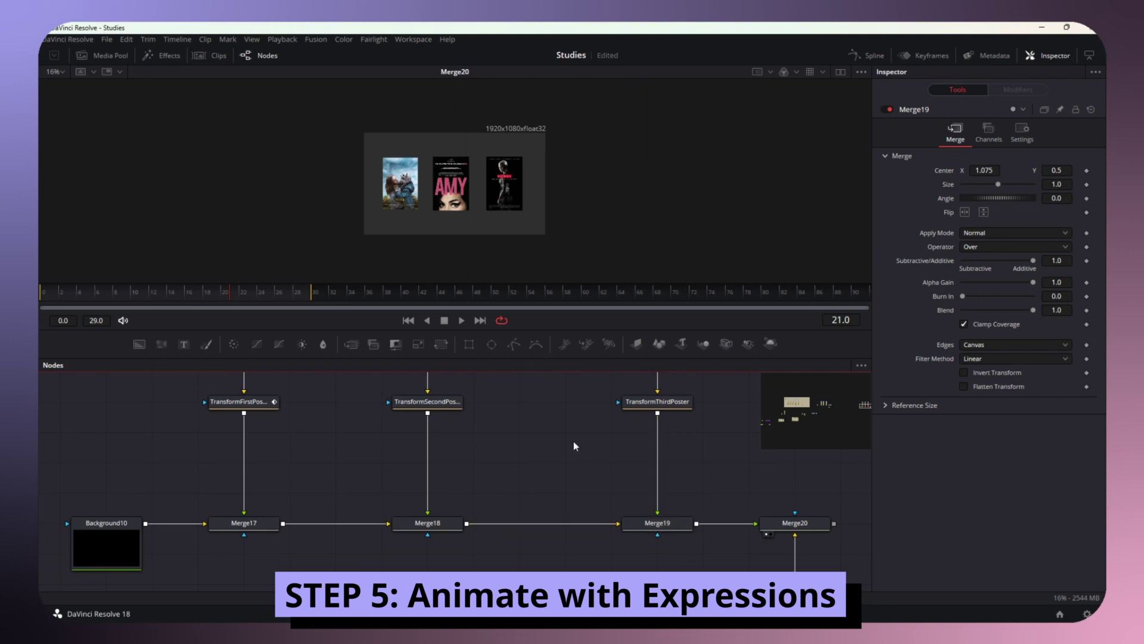
- Fit the viewer and jump to frame 30 to check the three posters' even spacing
key("ctrl+f")
left_click(315, 292)
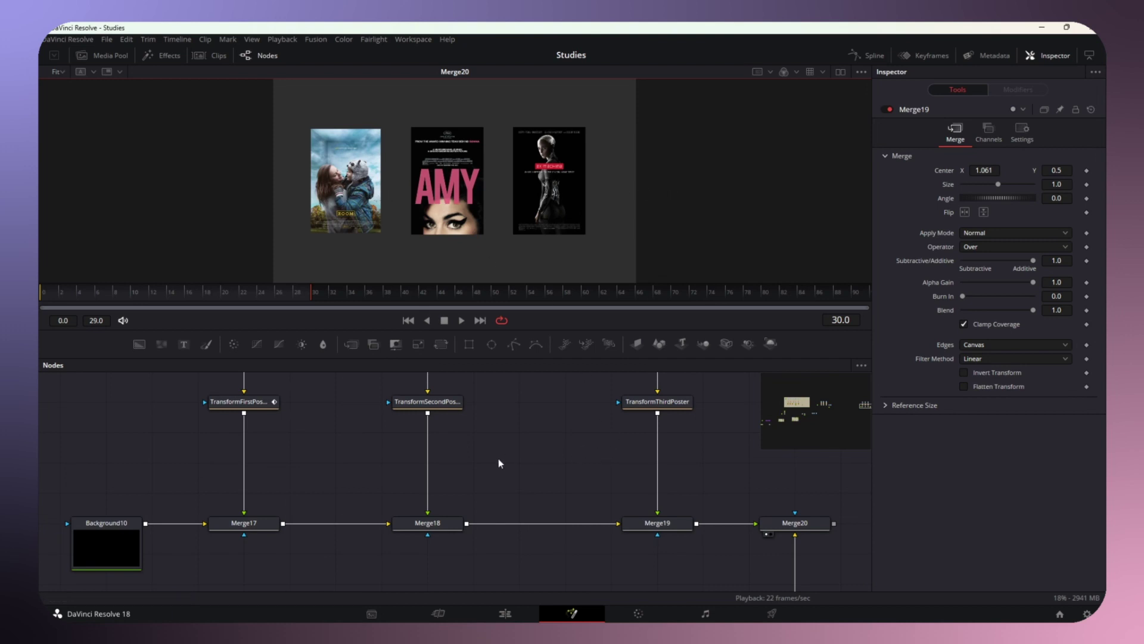
scroll(506, 478, "down", 2)
scroll(481, 155, "down", 2)
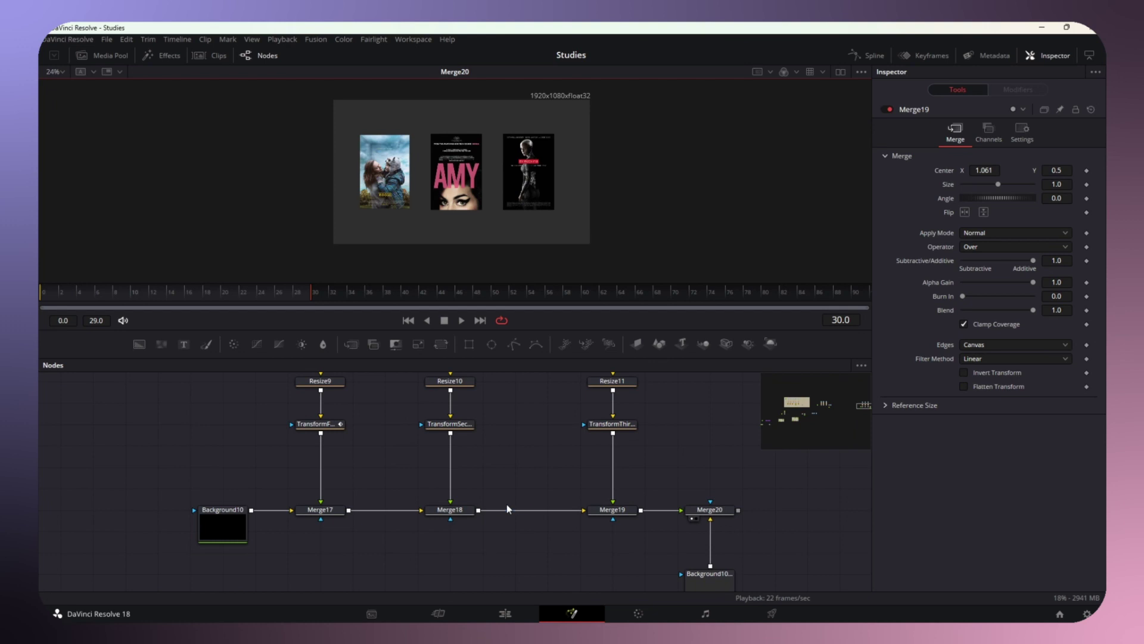
scroll(510, 505, "right", 3)
scroll(537, 503, "down", 1)
scroll(378, 474, "up", 2)
scroll(377, 473, "down", 2)
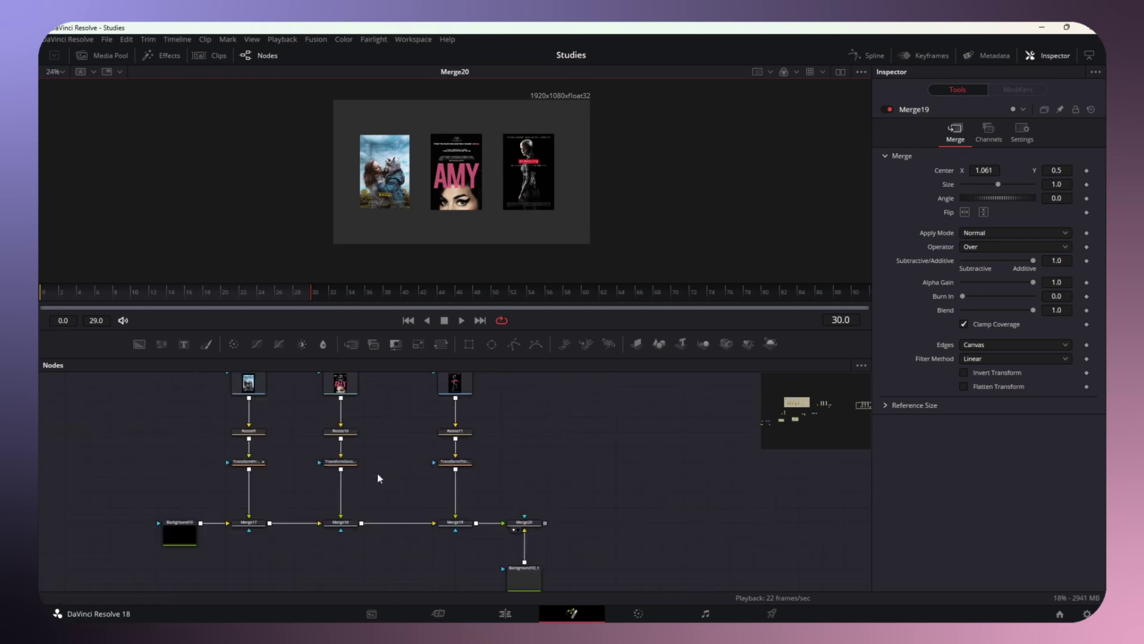
scroll(458, 467, "right", 4)
scroll(448, 460, "down", 2)
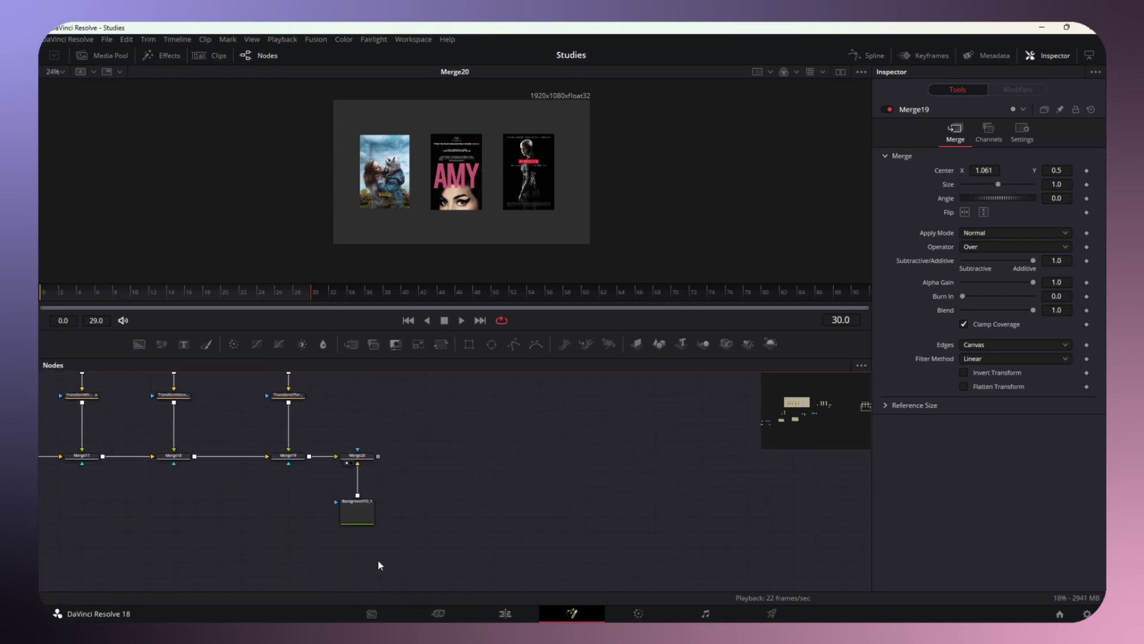
left_click_drag(379, 561, 402, 456)
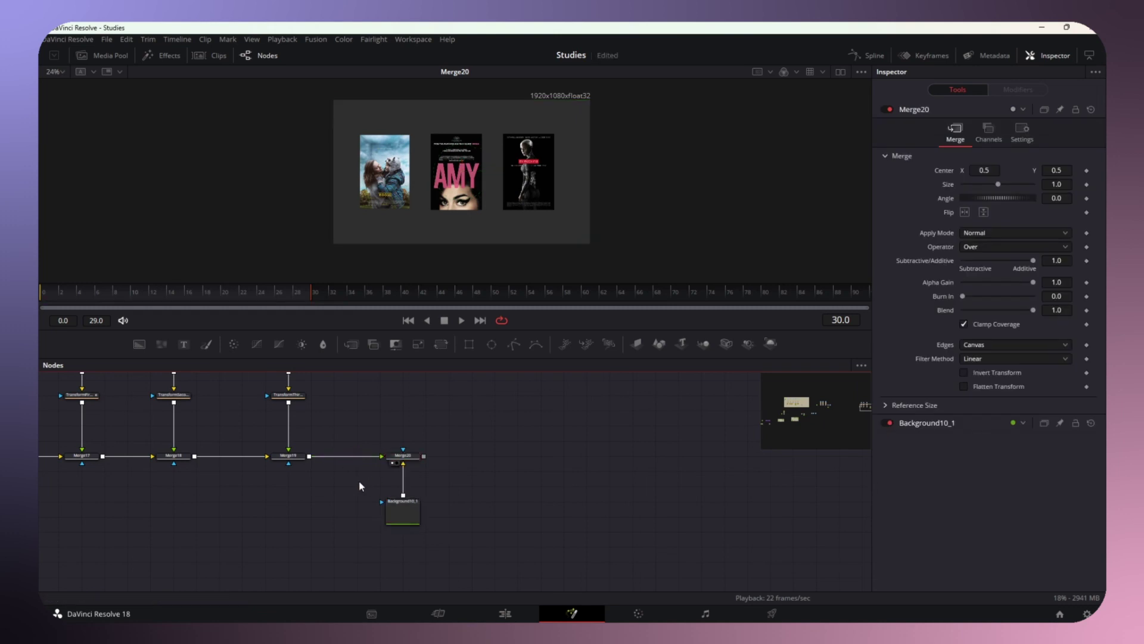
- Insert a Transform2 node after Merge19 and select it
scroll(332, 473, "up", 2)
left_click(285, 453)
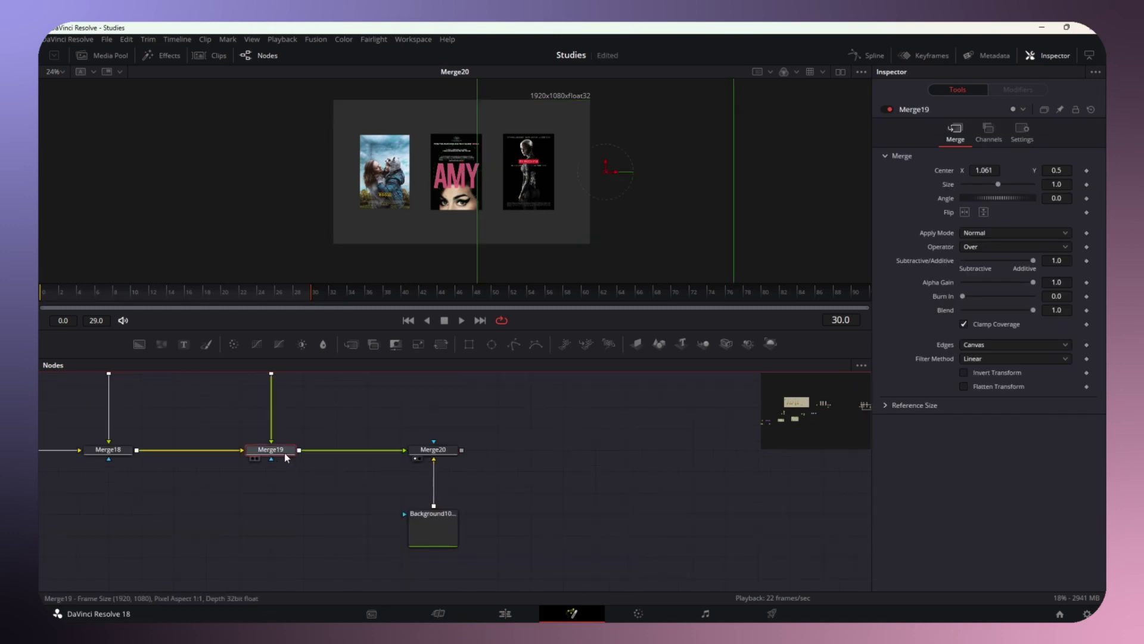
key("shift+space")
type("Tra")
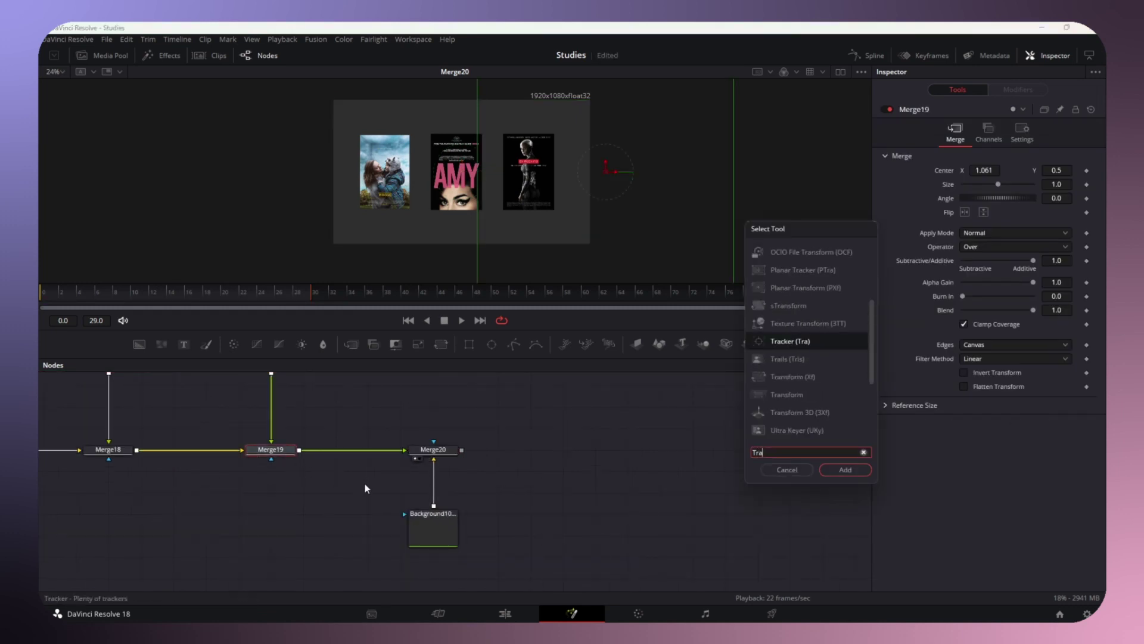
type("ns")
key("Return")
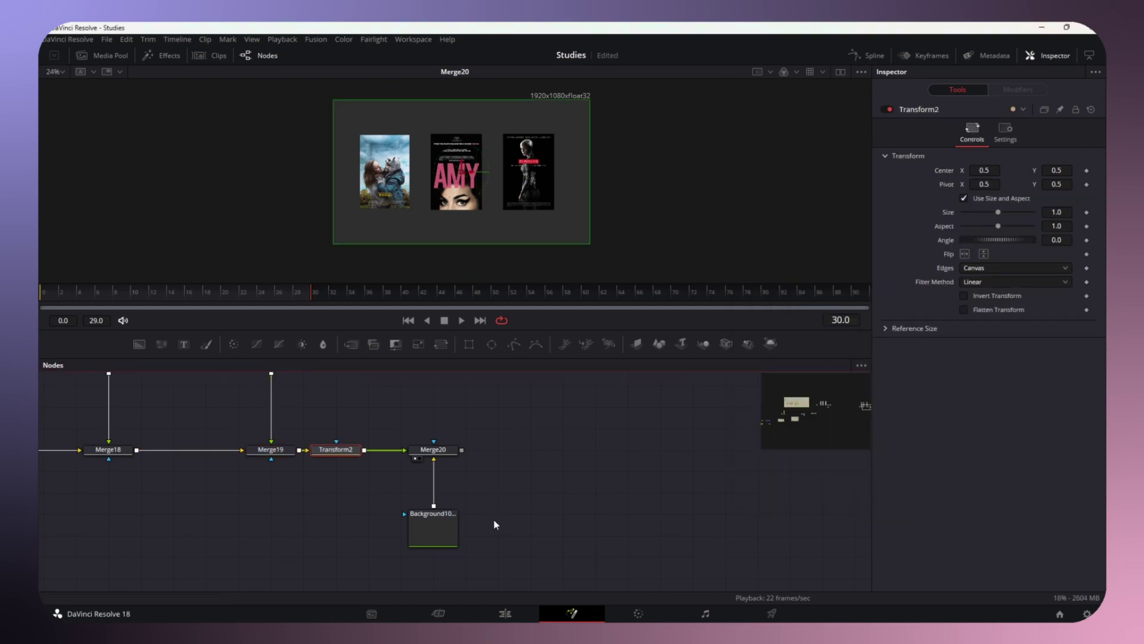
left_click_drag(471, 562, 478, 458)
left_click(356, 453)
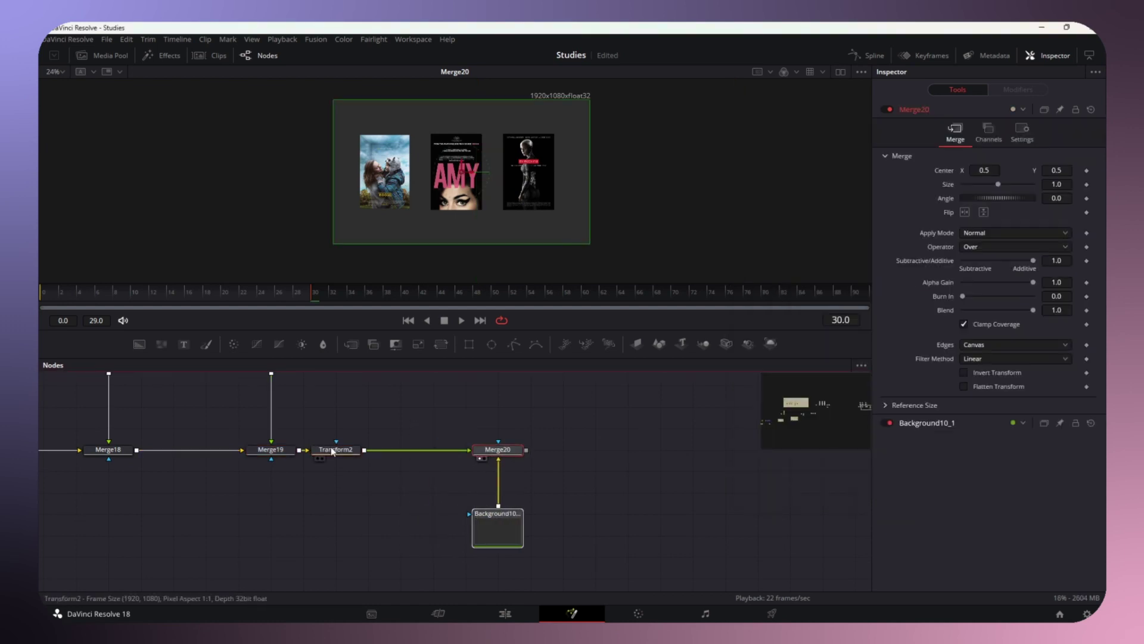
- Drag Transform2's centre to shift the poster row right to about Center X 0.51
scroll(376, 460, "down", 2)
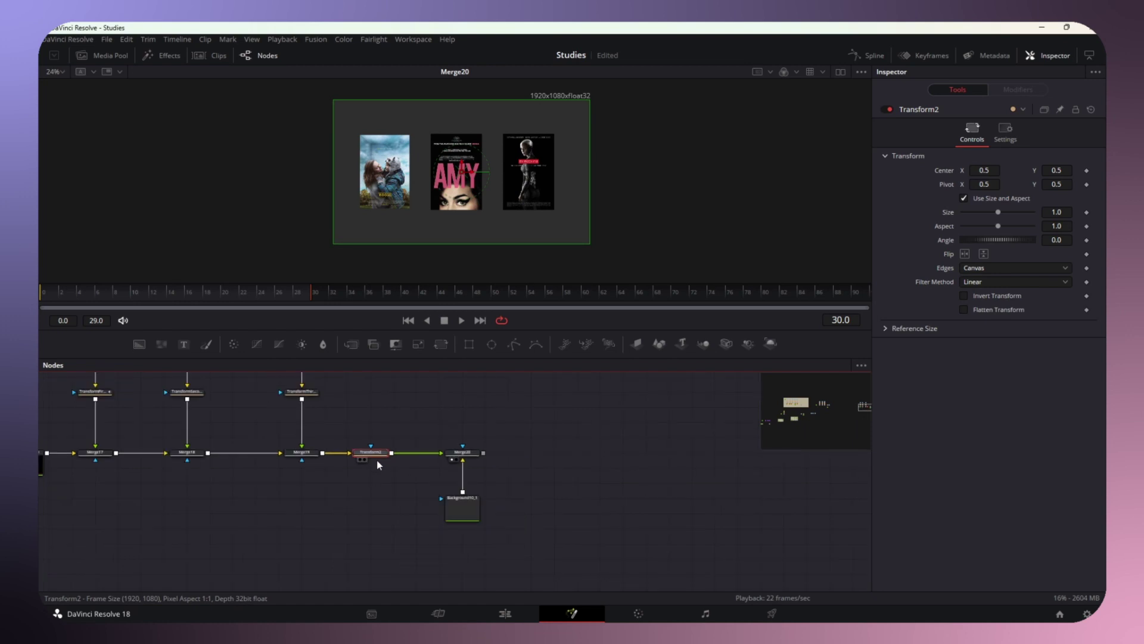
scroll(382, 447, "up", 2)
scroll(384, 442, "up", 1)
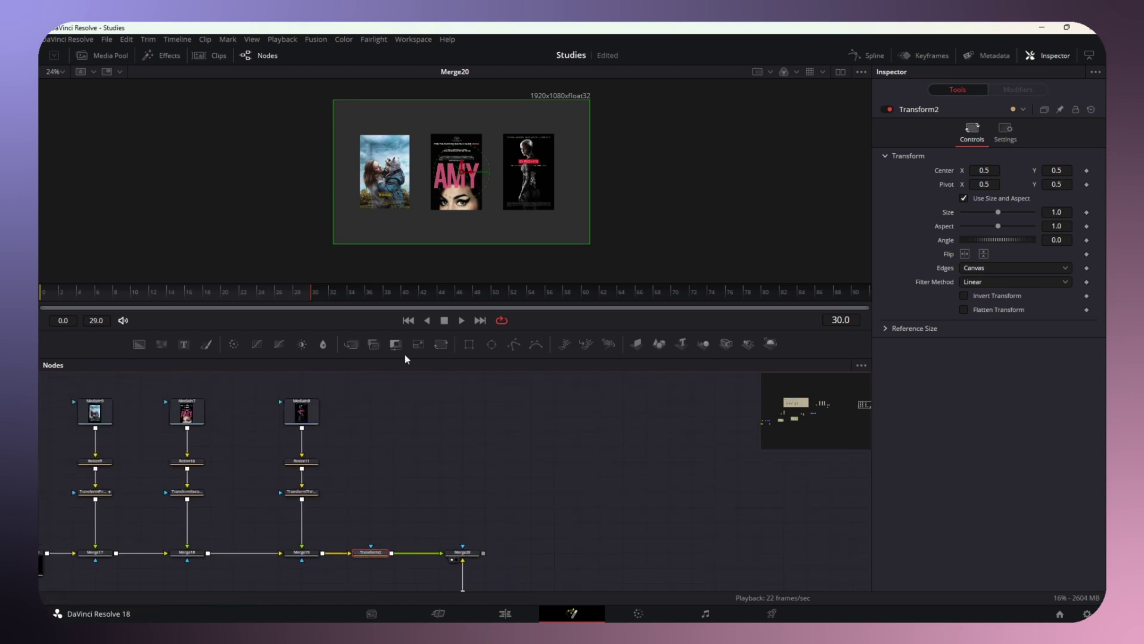
left_click_drag(473, 173, 475, 171)
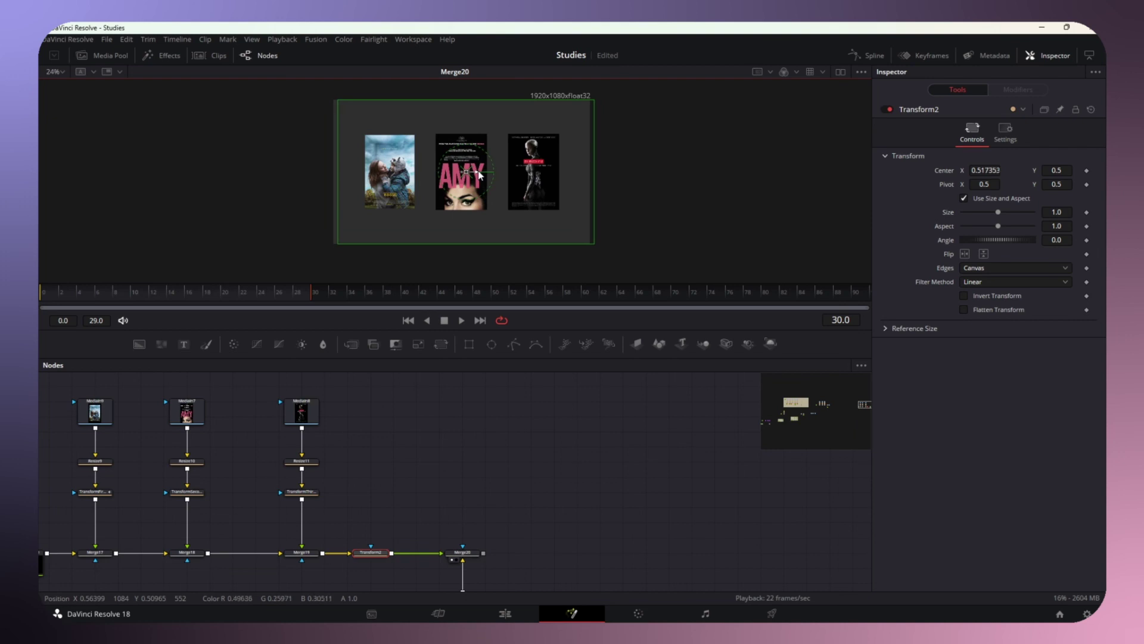
left_click(397, 526)
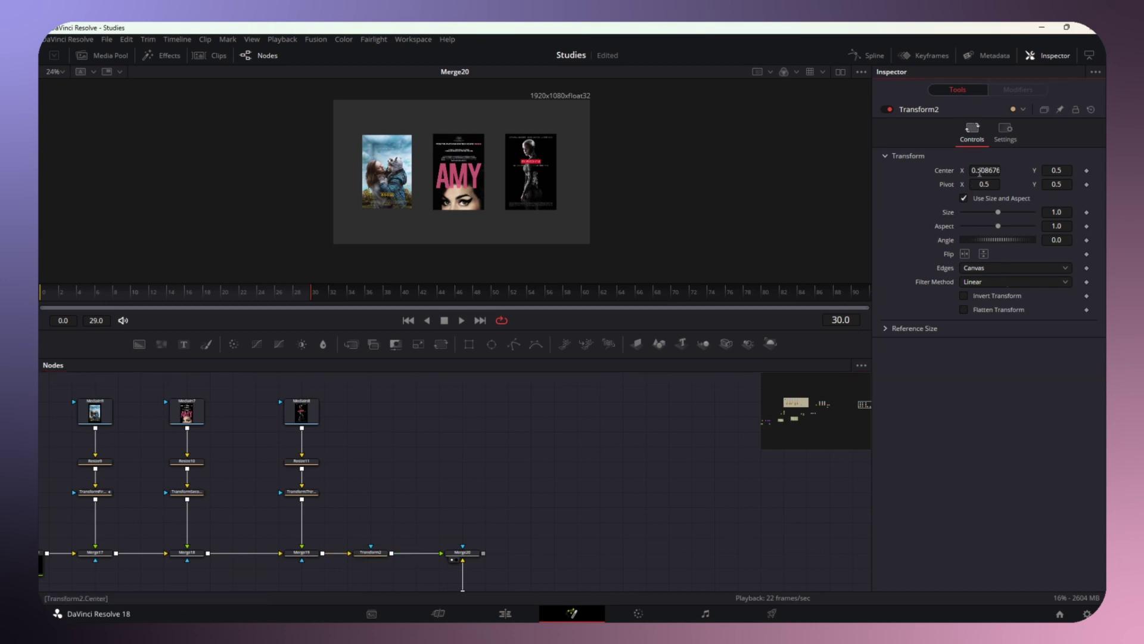
left_click_drag(983, 171, 989, 171)
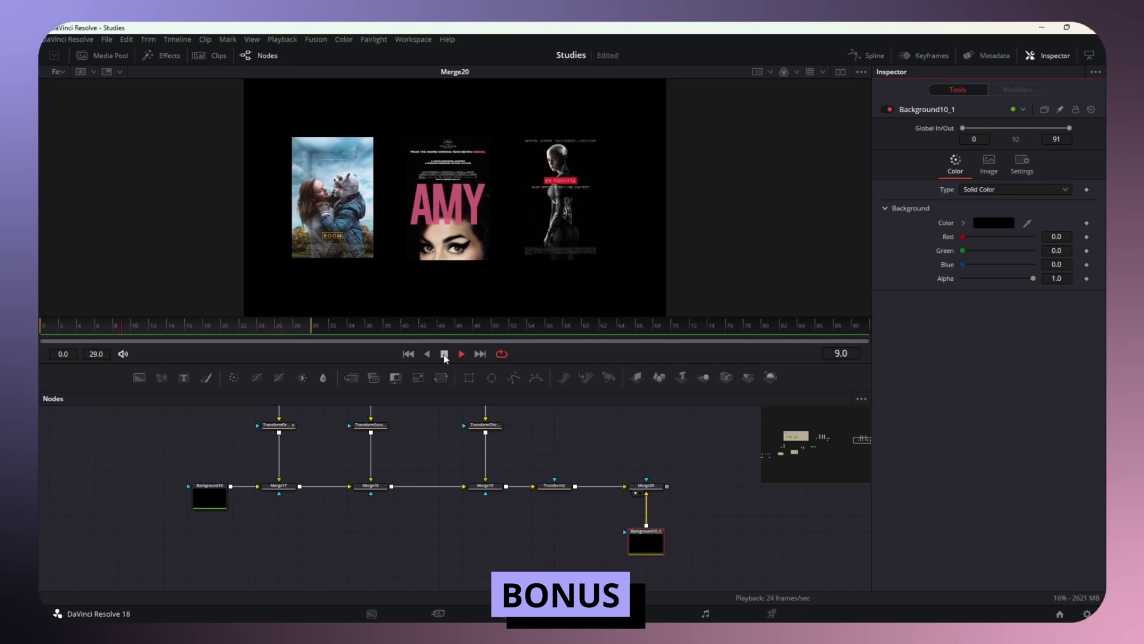
- Stop playback and switch Background10_1's fill Type to Gradient
left_click(444, 354)
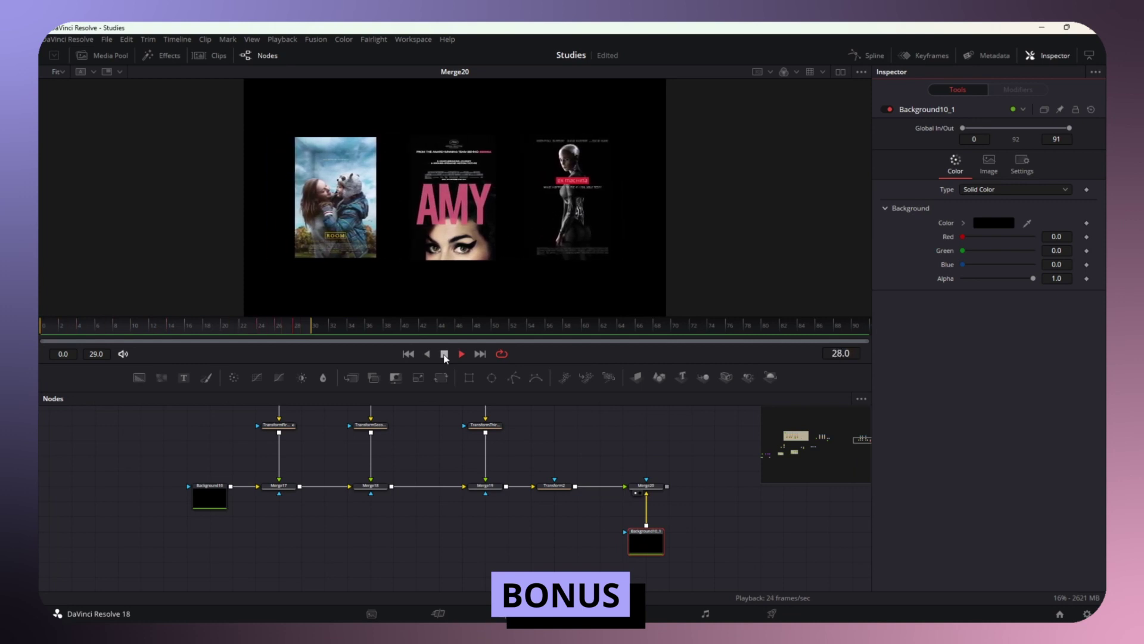
left_click(642, 536)
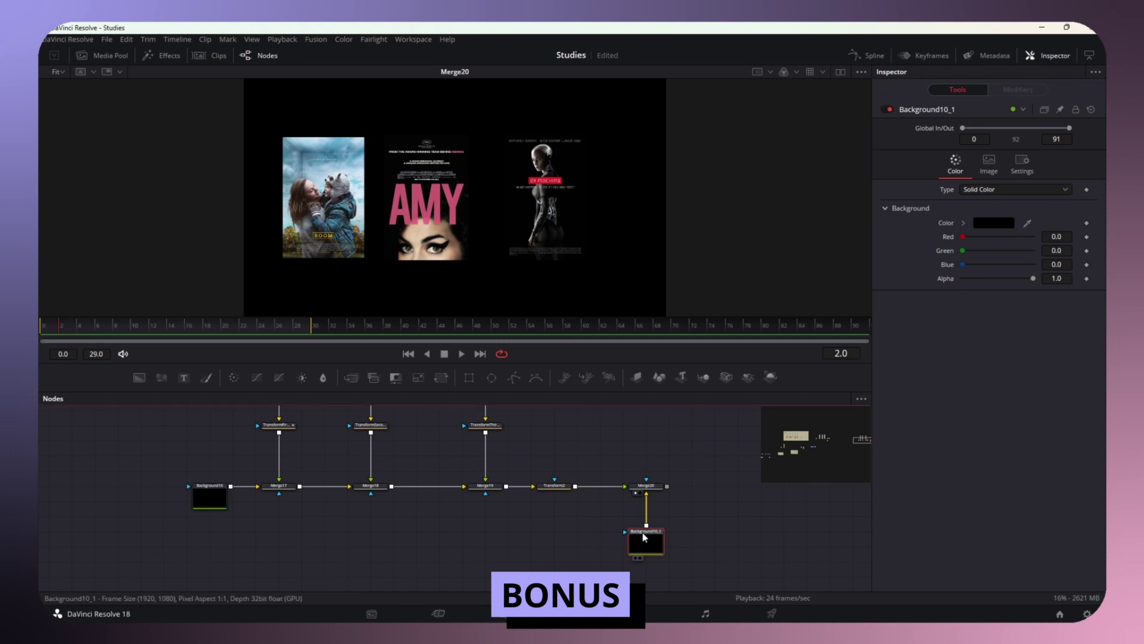
left_click(993, 224)
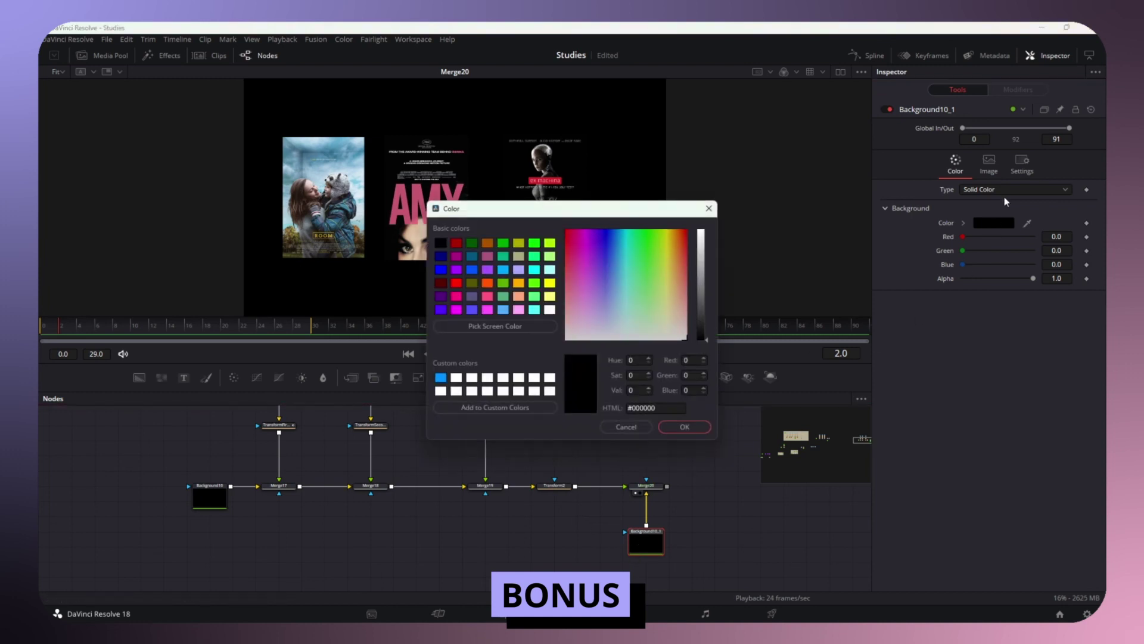
left_click(706, 209)
left_click(983, 190)
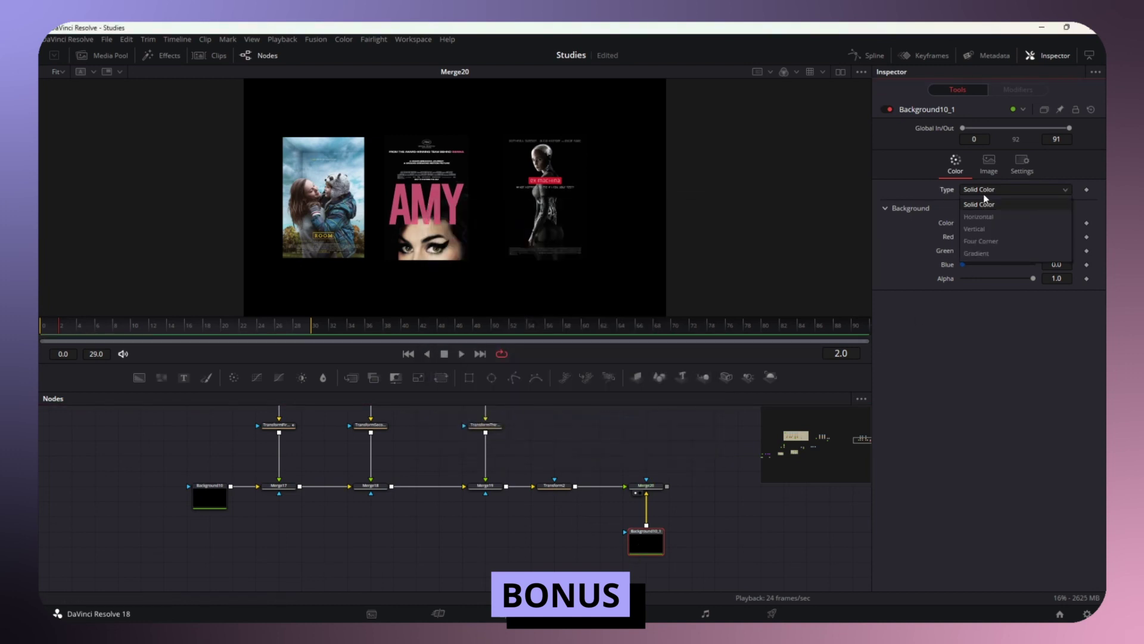
left_click(984, 253)
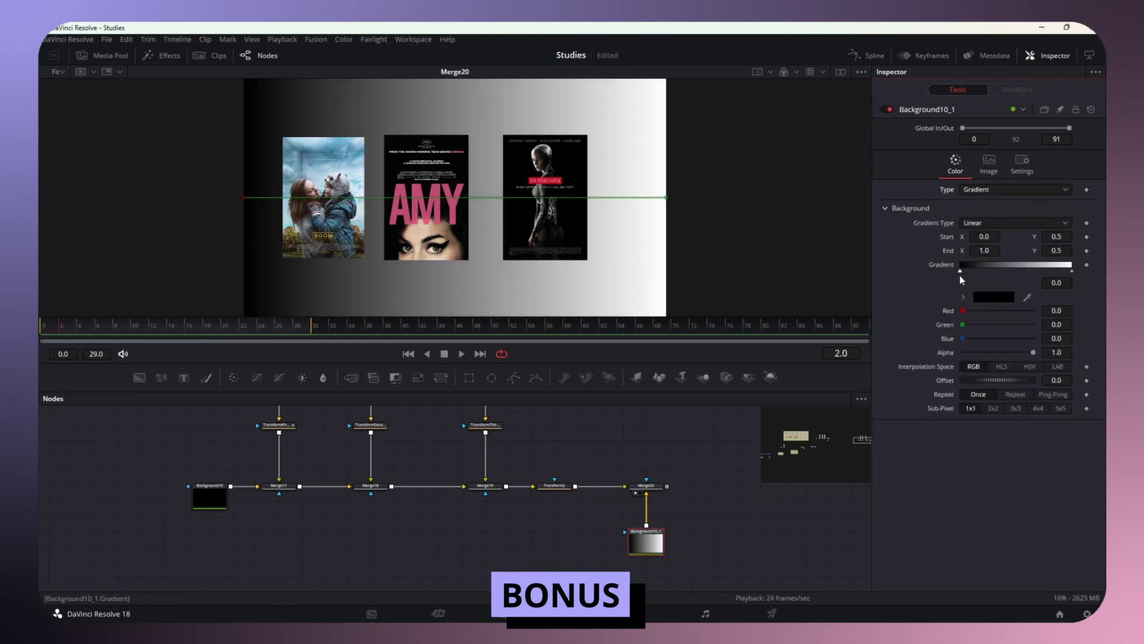
- Change Background10_1's Gradient Type to Radial
left_click_drag(983, 236, 1040, 236)
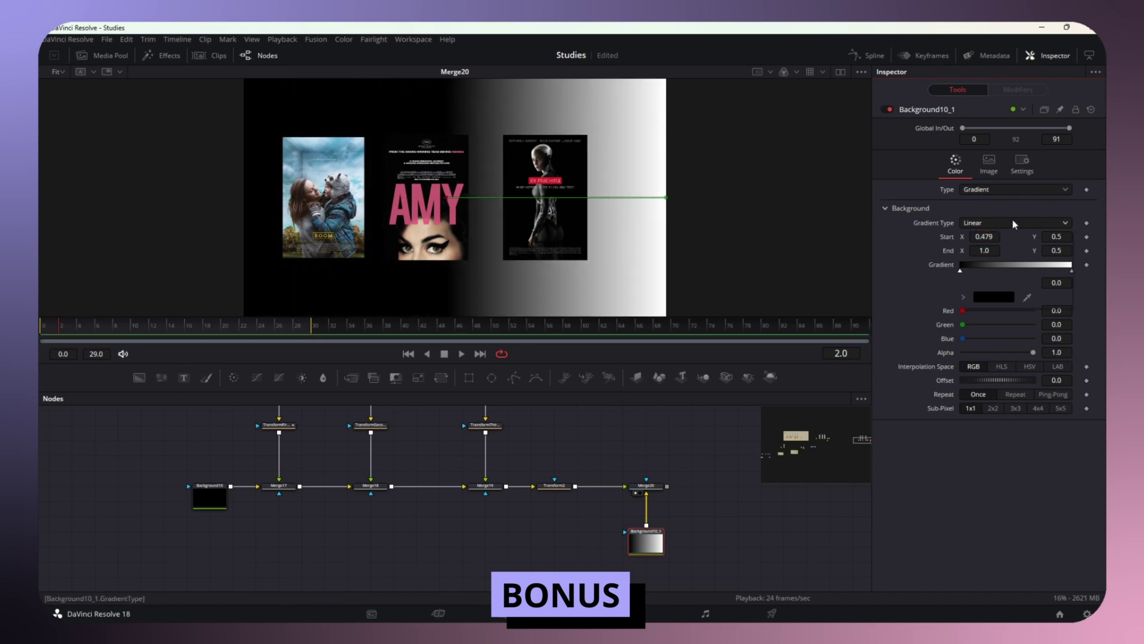
left_click(1013, 222)
left_click(983, 287)
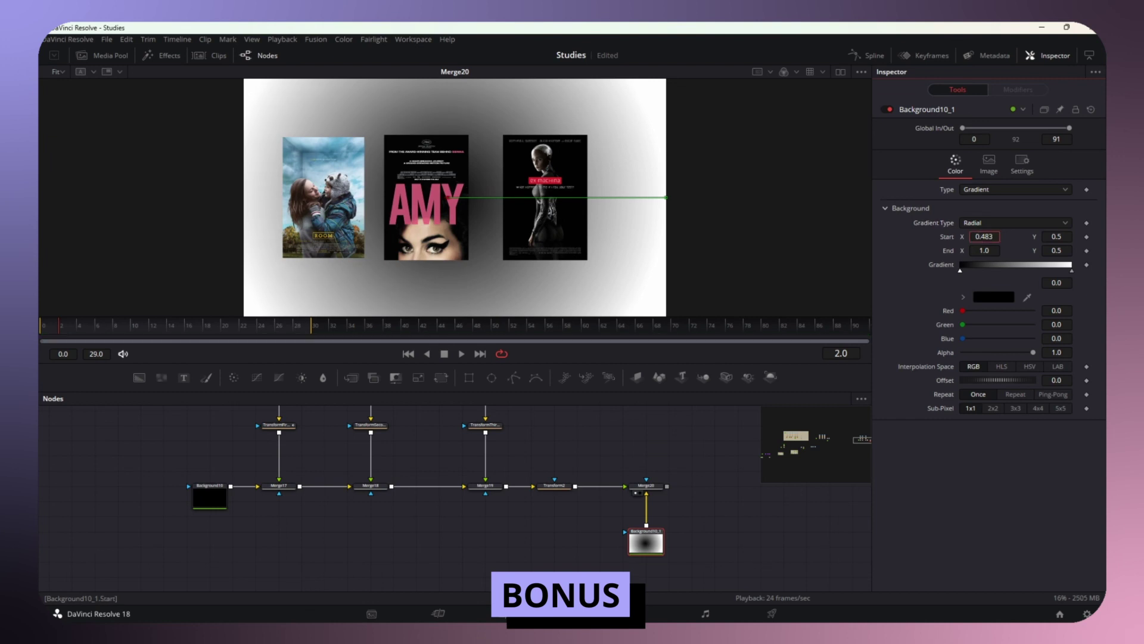
- Centre the radial gradient at Start X 0.5, Start Y 0.5
left_click_drag(979, 237, 980, 238)
left_click(980, 237)
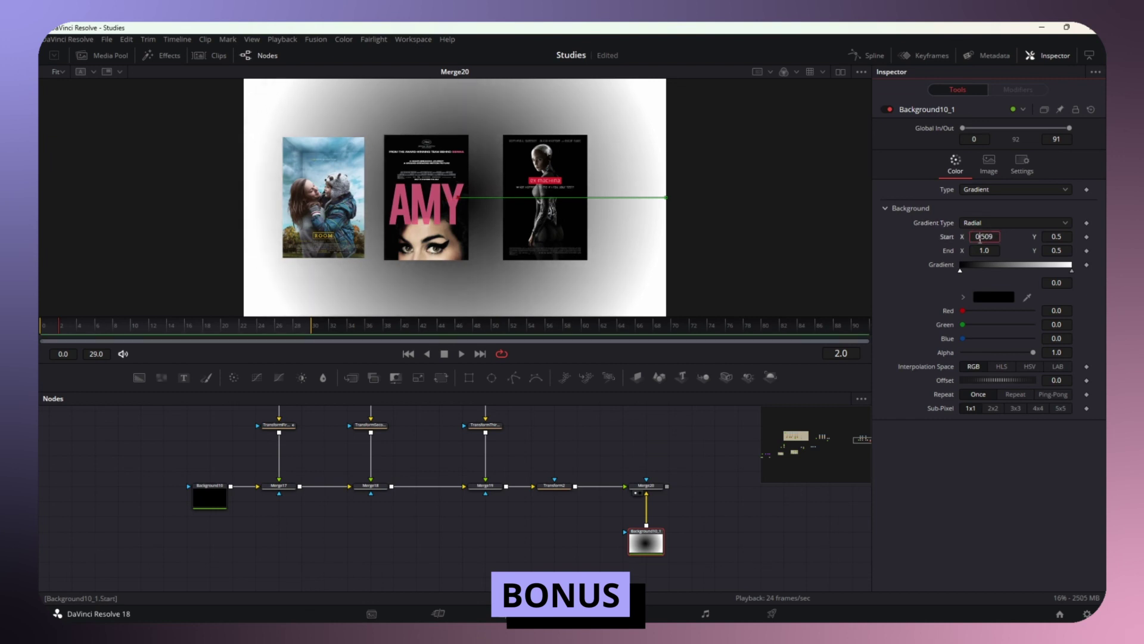
type("0.55")
key("Tab")
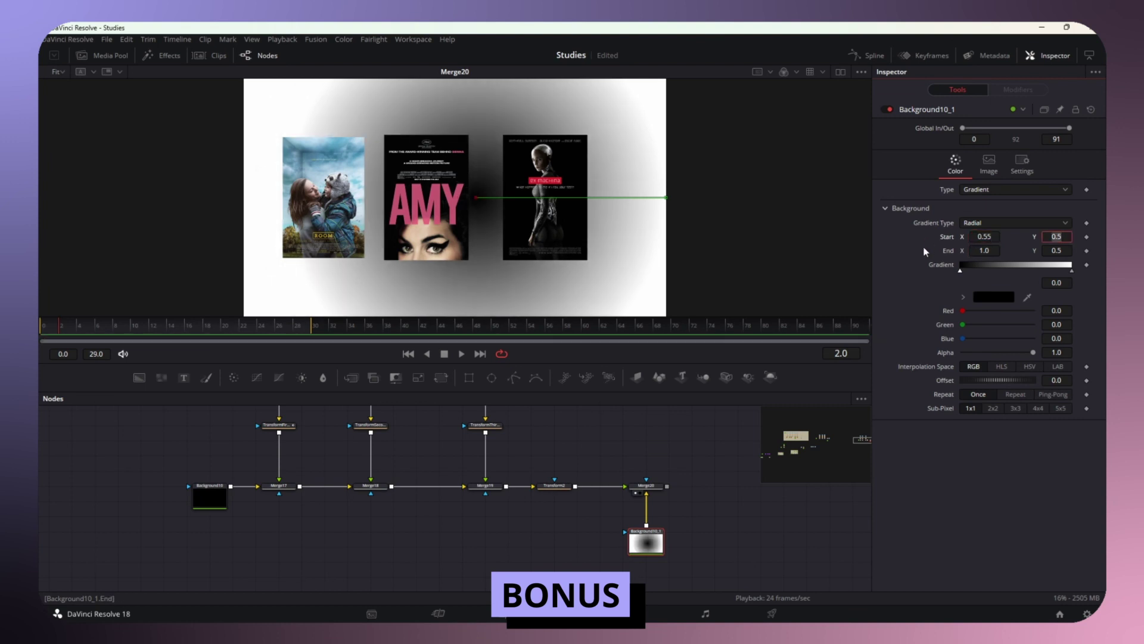
left_click(929, 299)
left_click_drag(996, 237, 982, 237)
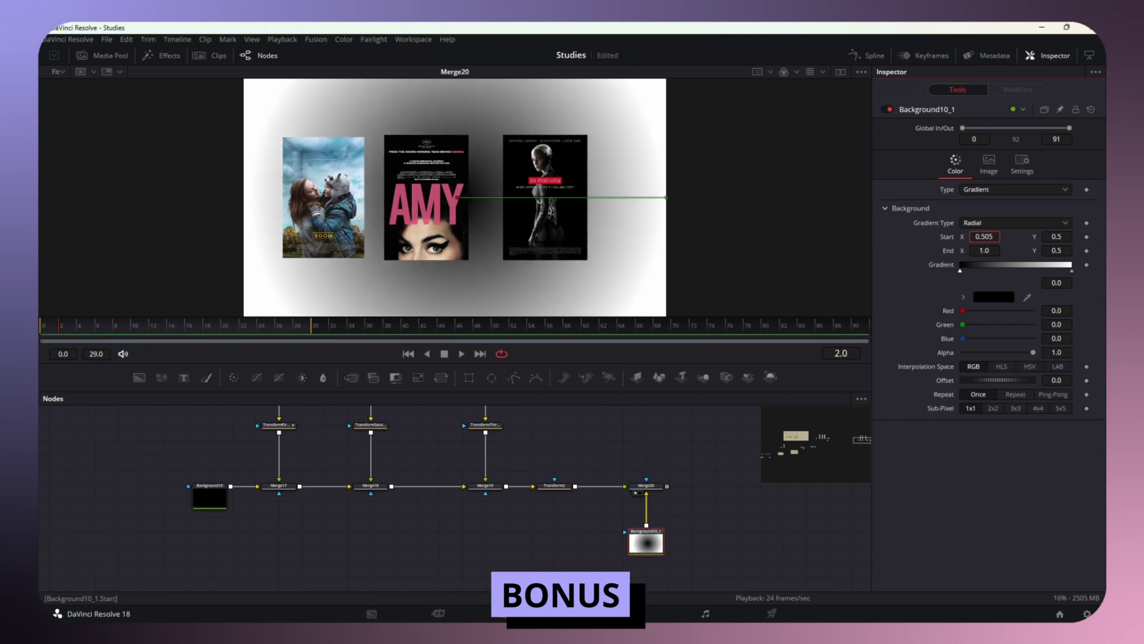
left_click_drag(983, 237, 981, 237)
- Make the gradient's centre stop dark grey and its outer stop pure black
left_click(984, 295)
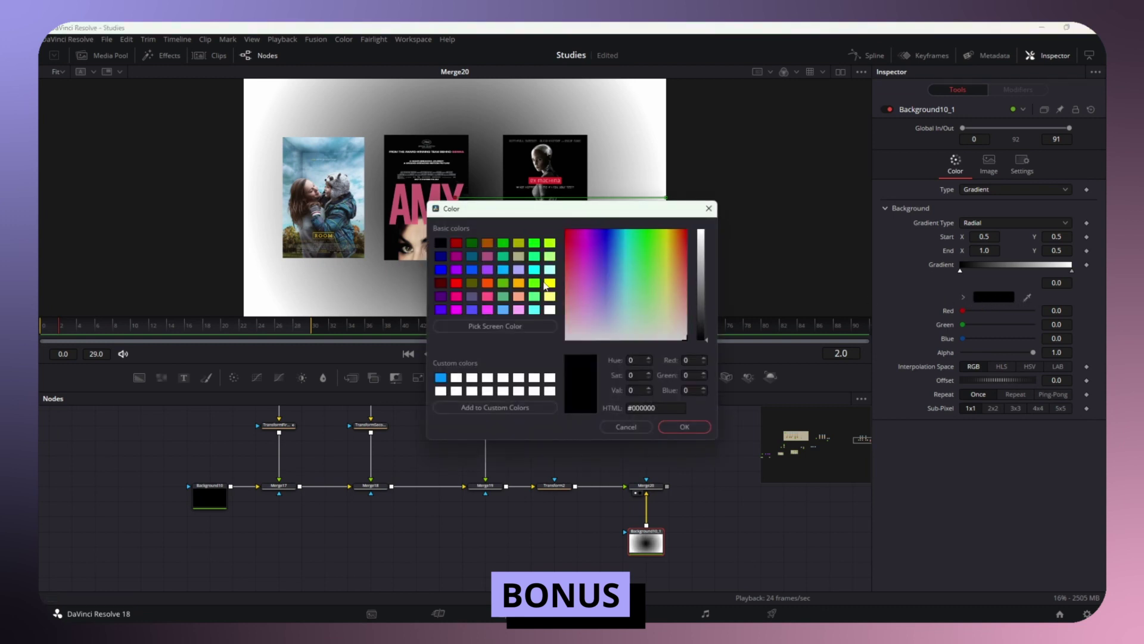
left_click_drag(706, 335, 706, 311)
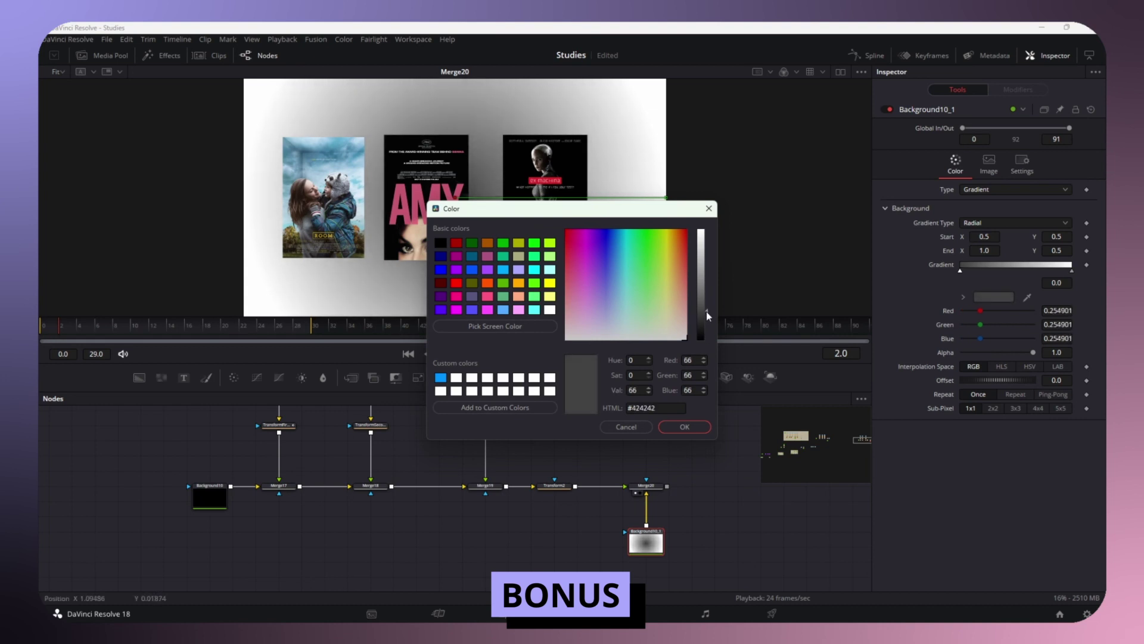
left_click(690, 429)
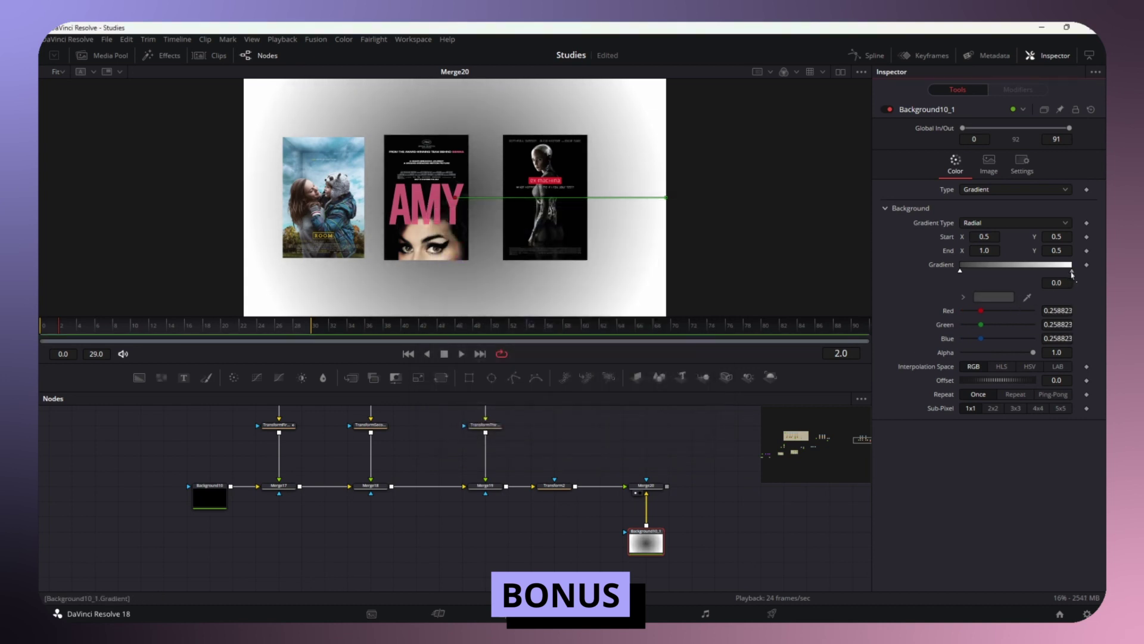
left_click(1072, 271)
left_click(1001, 297)
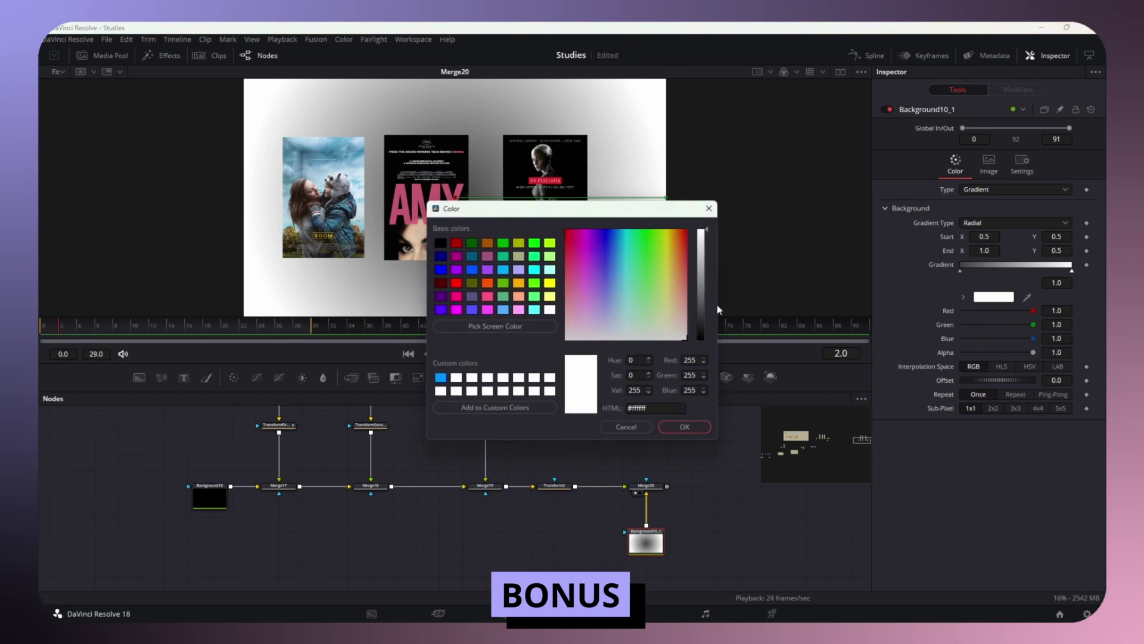
left_click_drag(705, 247, 702, 346)
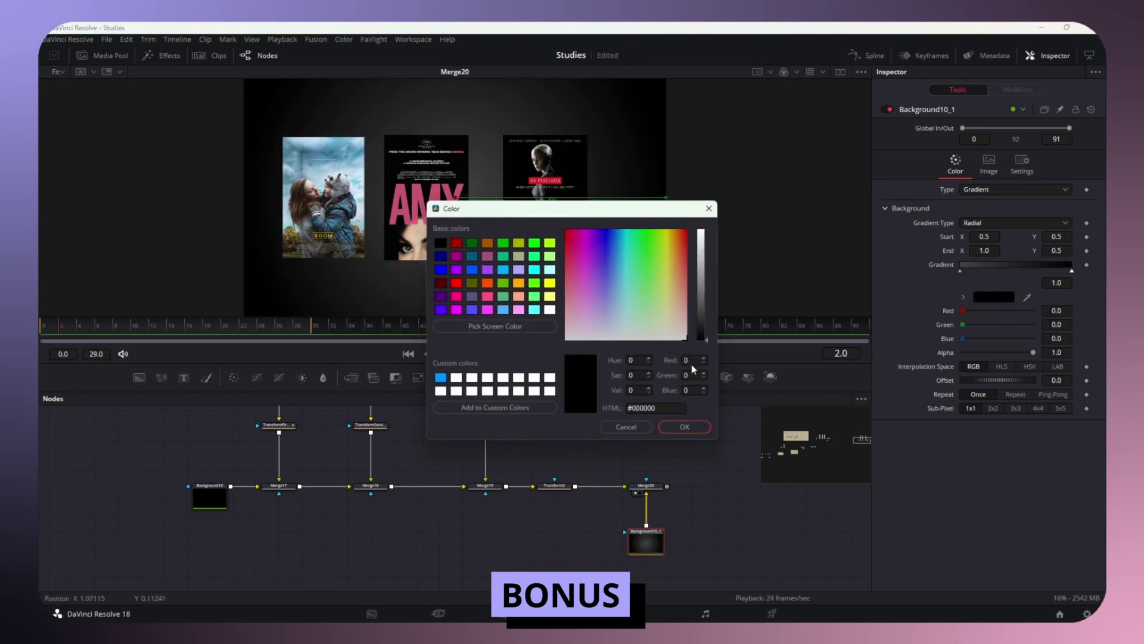
left_click(691, 428)
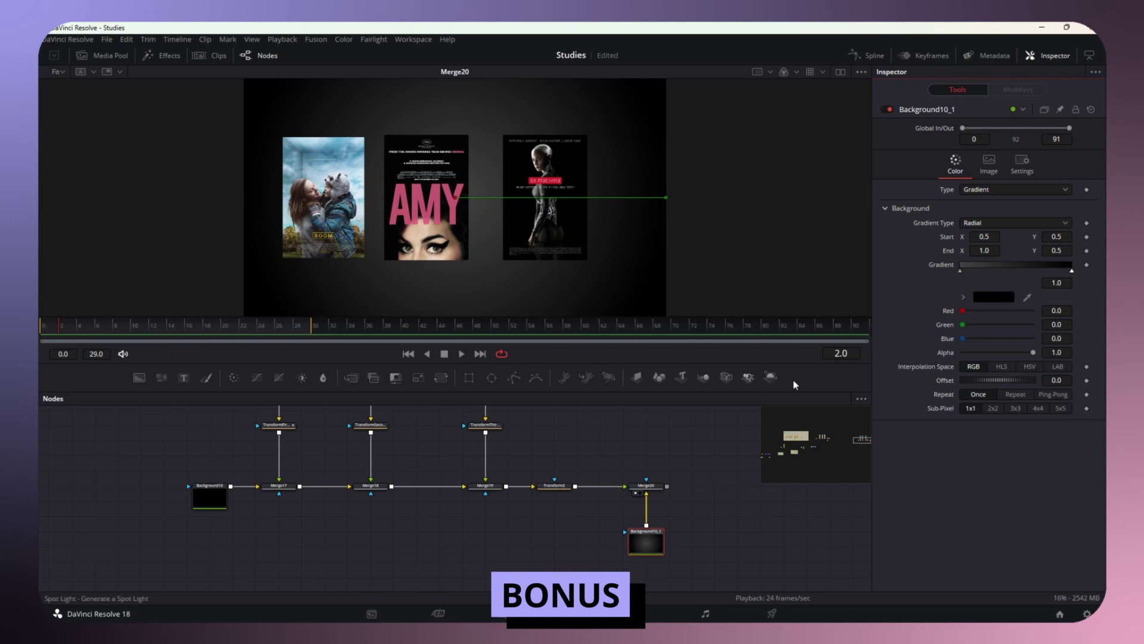
- Darken the centre stop to #282828 and deselect the background
left_click(960, 271)
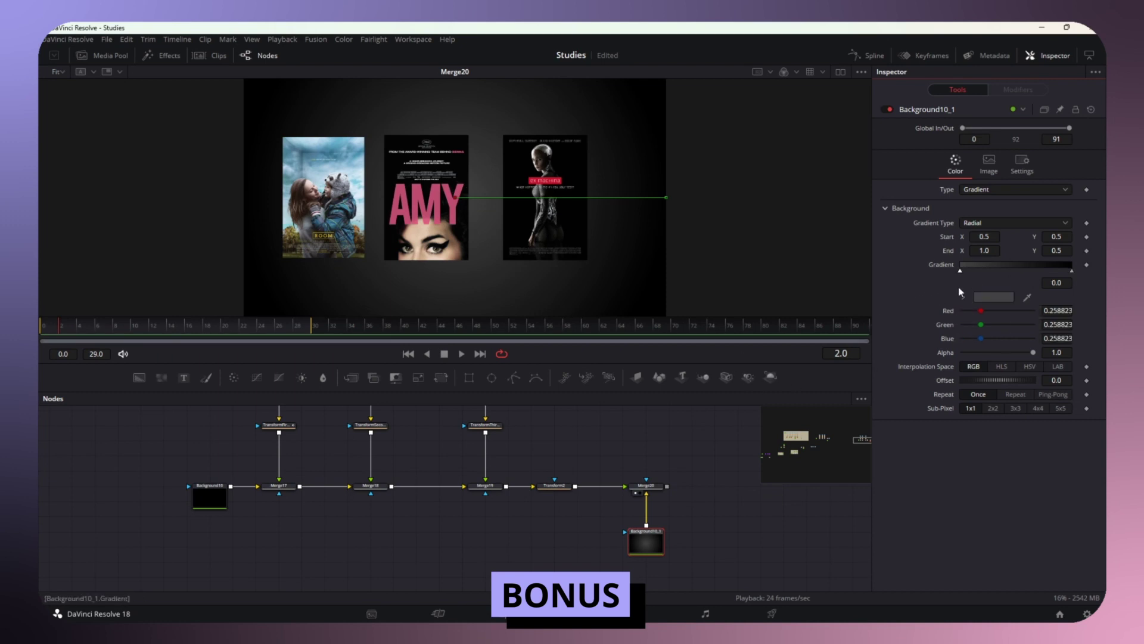
left_click(993, 296)
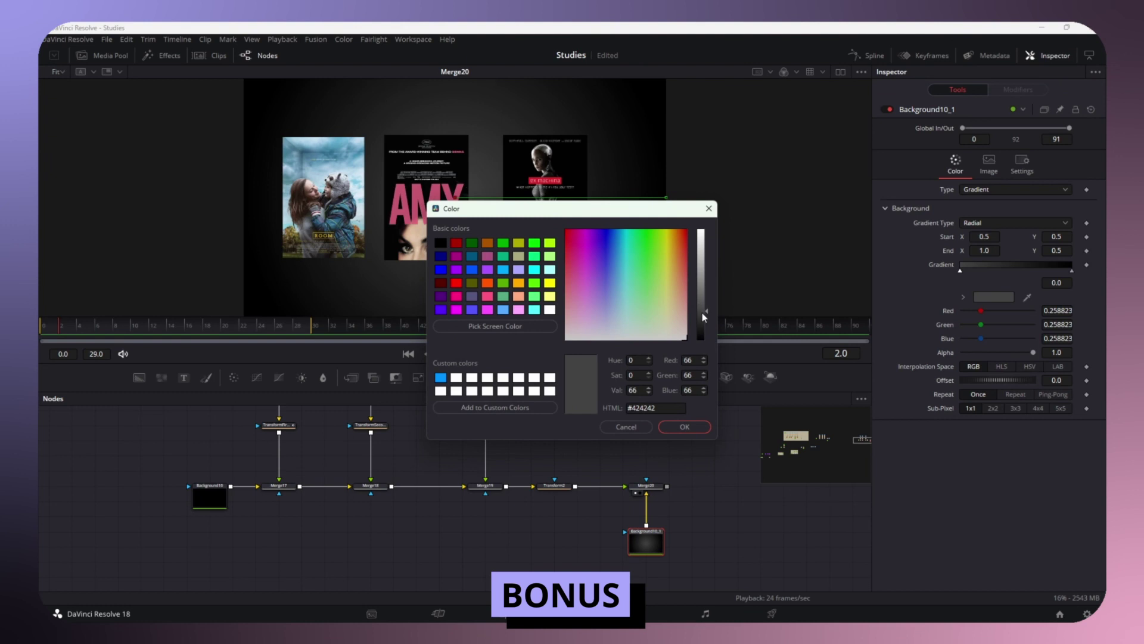
left_click_drag(702, 312, 703, 323)
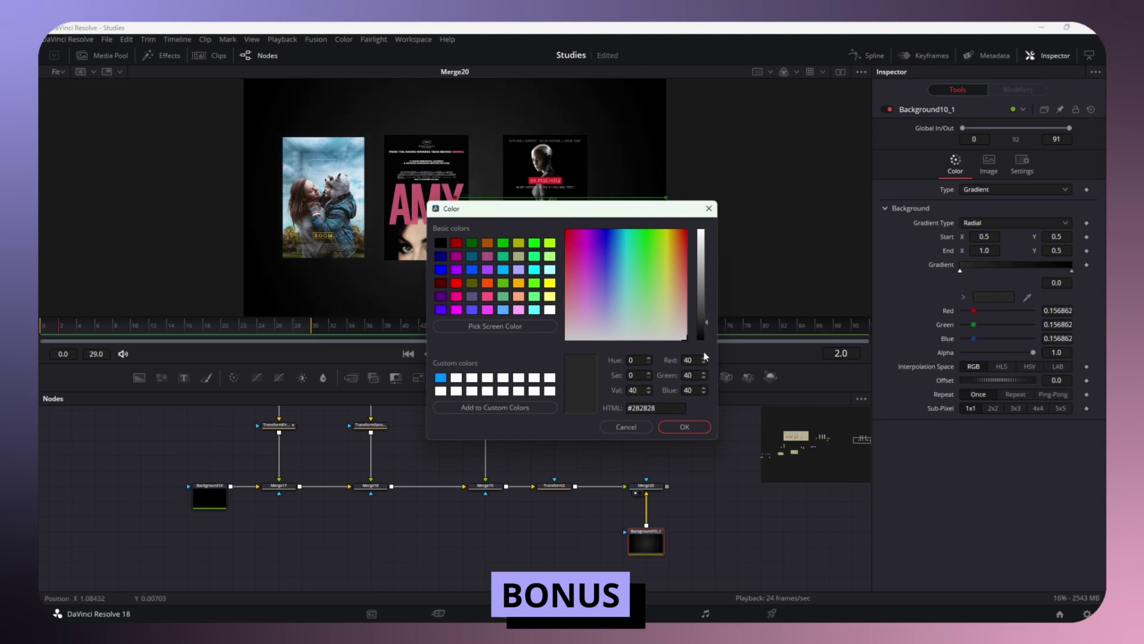
left_click(686, 427)
left_click(590, 448)
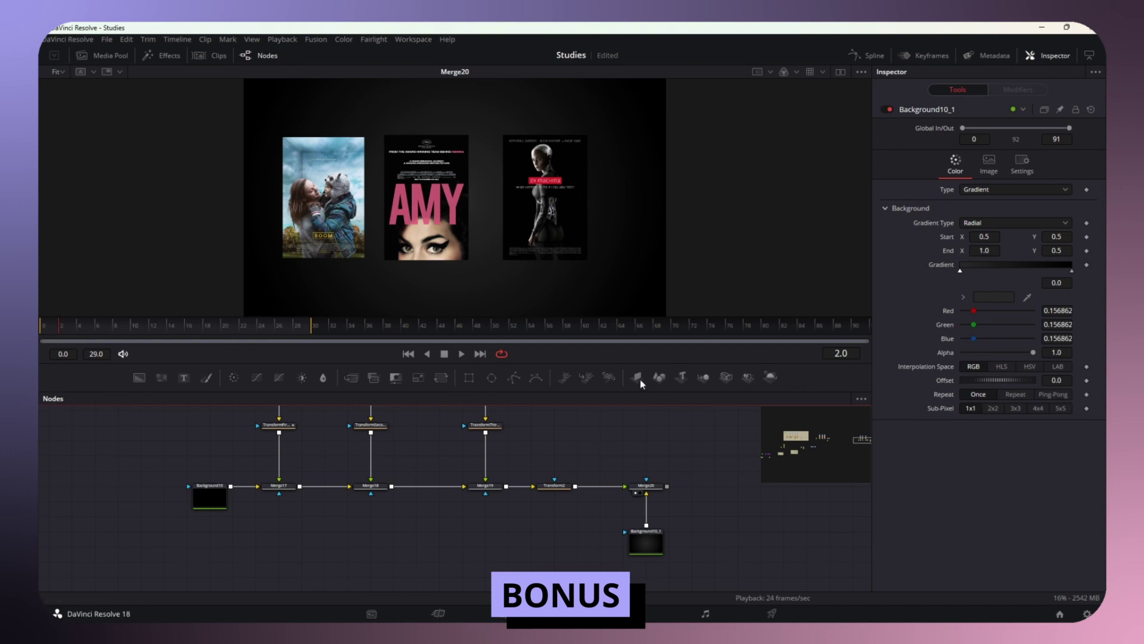
- Return the playhead to frame 0, zoom the viewer out, and play the animation
left_click(275, 323)
left_click(345, 327)
left_click_drag(385, 331, 39, 327)
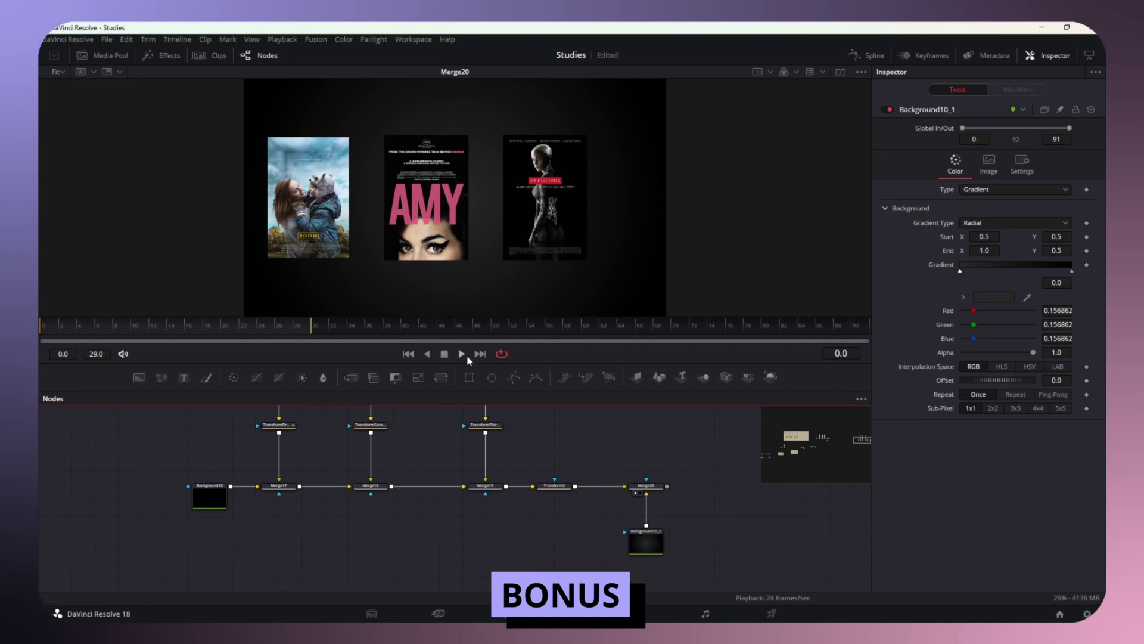
scroll(514, 220, "down", 1)
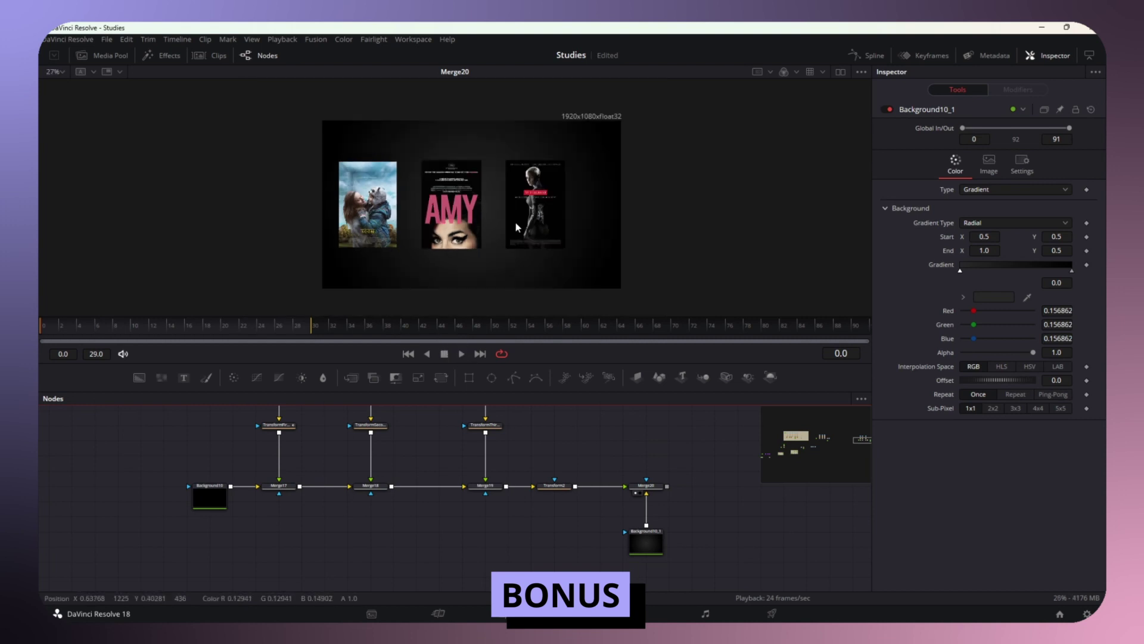
left_click(463, 354)
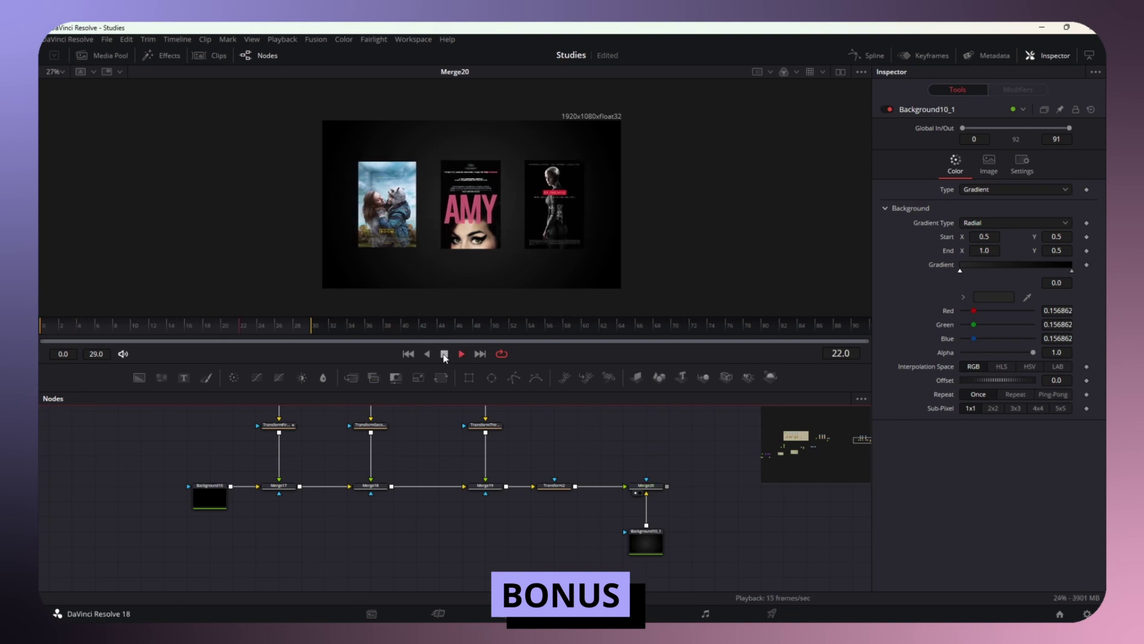